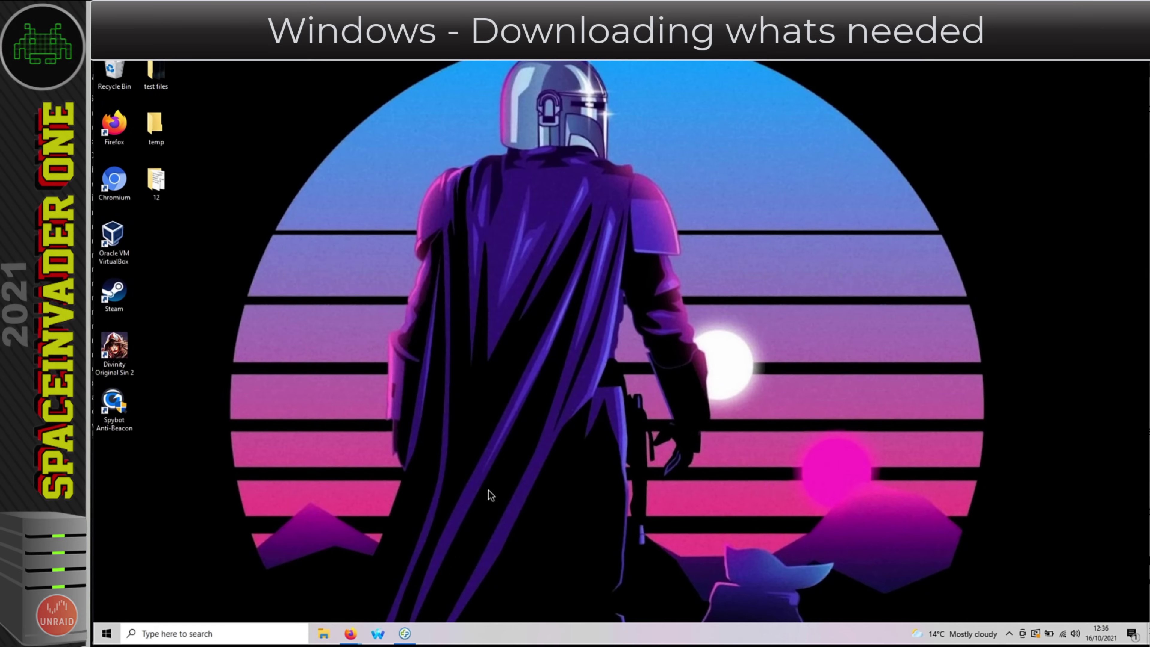
- Find the Tdarr website in Firefox by searching for tdarr and open the Windows installation instructions from its download page
click(351, 634)
text(tdarr)
key(Return)
click(202, 249)
click(234, 136)
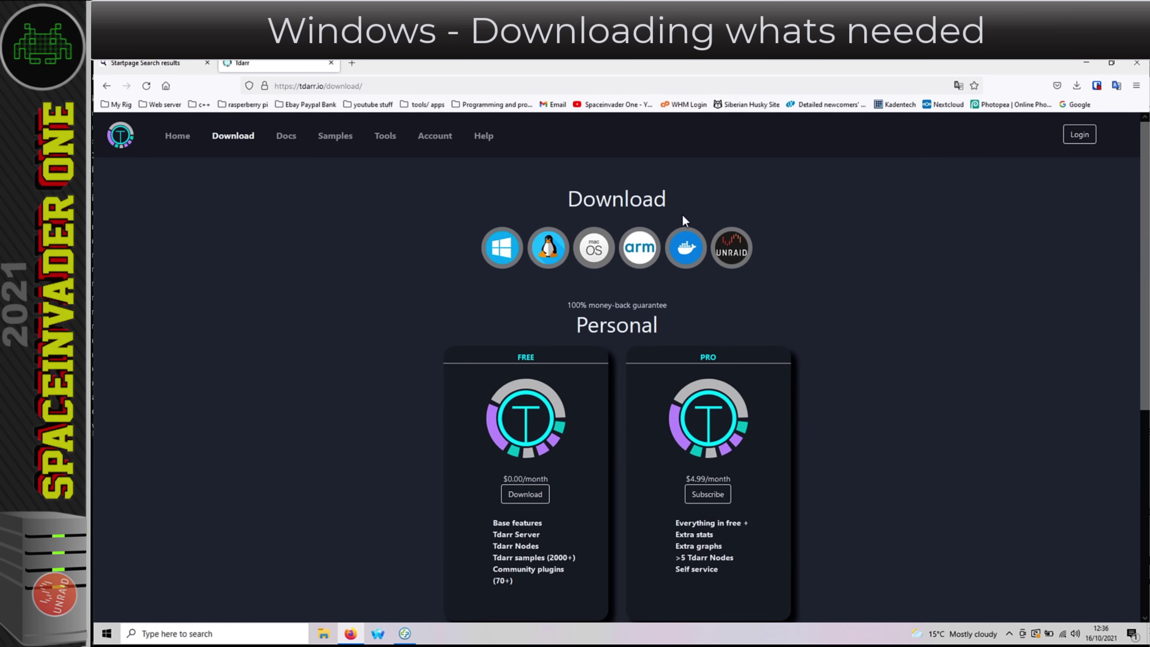
click(503, 250)
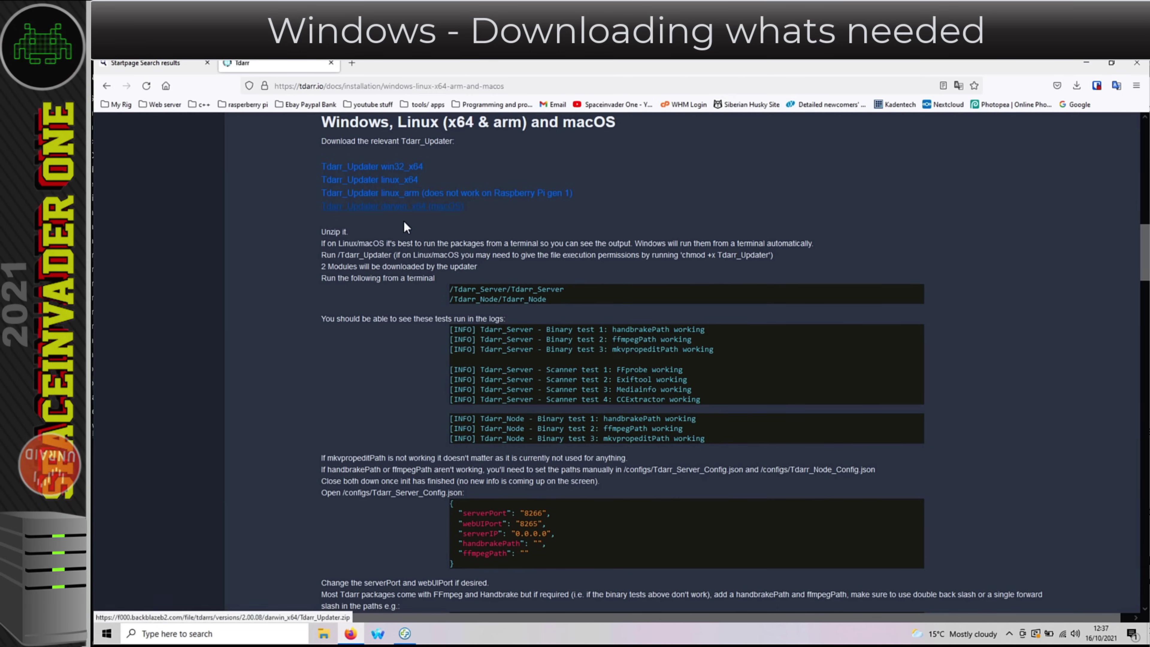
- Download the win32_x64 Tdarr_Updater archive, saving the file rather than opening it, and get back to the desktop
click(388, 174)
click(546, 367)
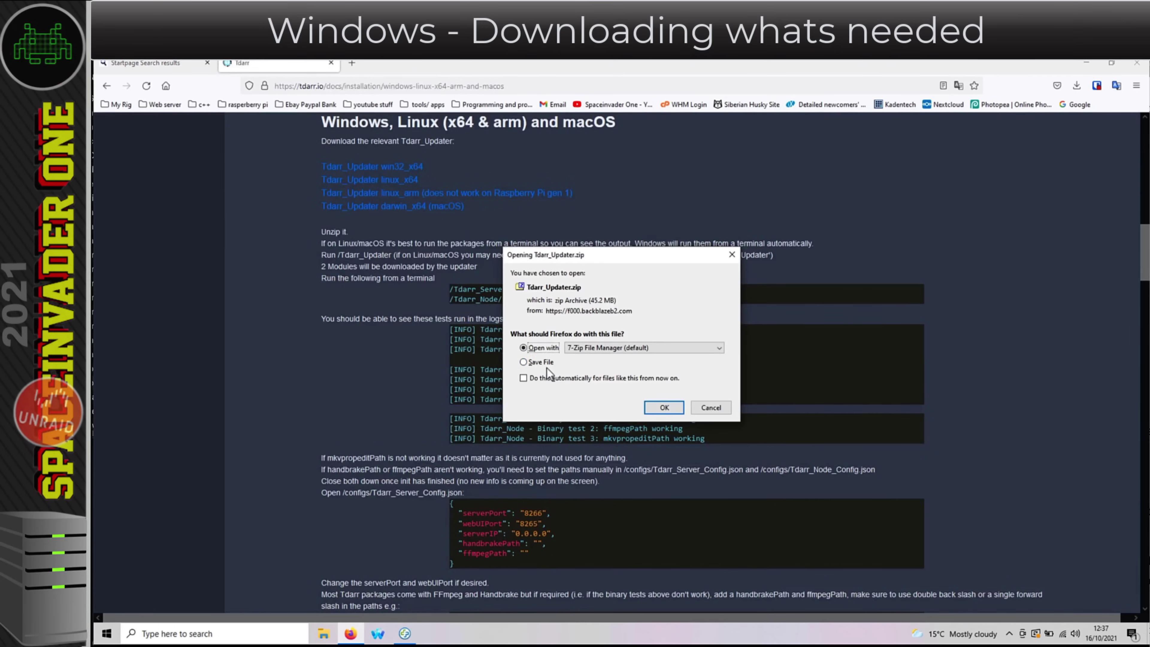
click(662, 407)
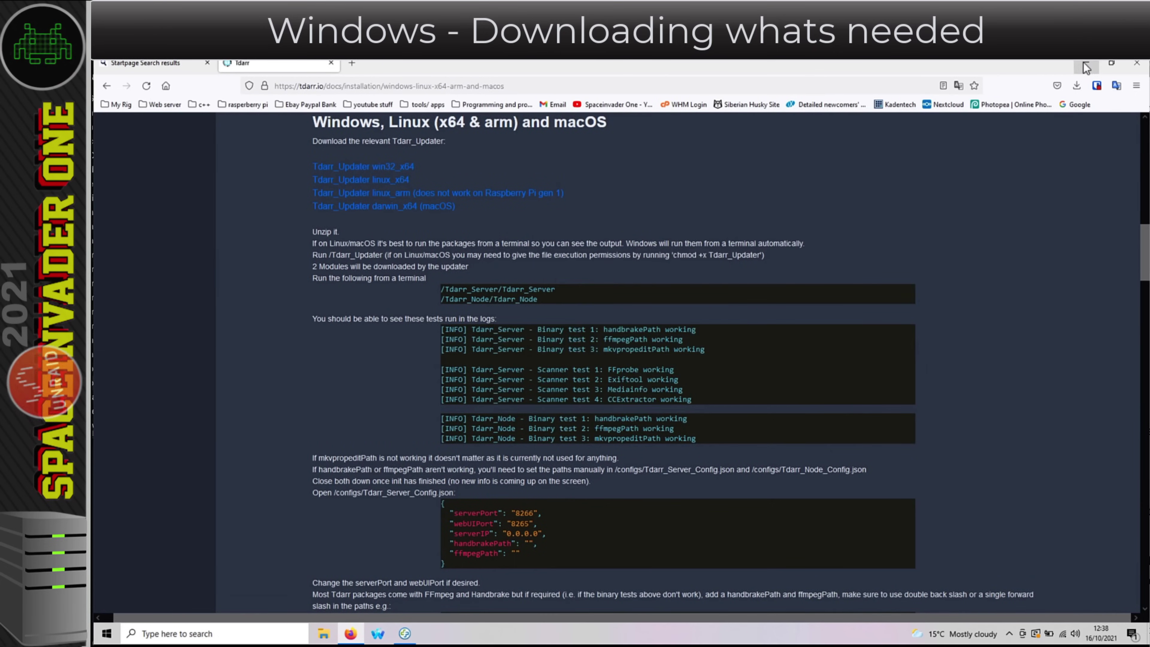
click(1084, 62)
- Extract Tdarr_Updater.zip with 7-Zip into a tdarr folder on the desktop and close the archive
right_click(699, 123)
mouse_move(827, 245)
click(902, 234)
click(247, 206)
click(675, 399)
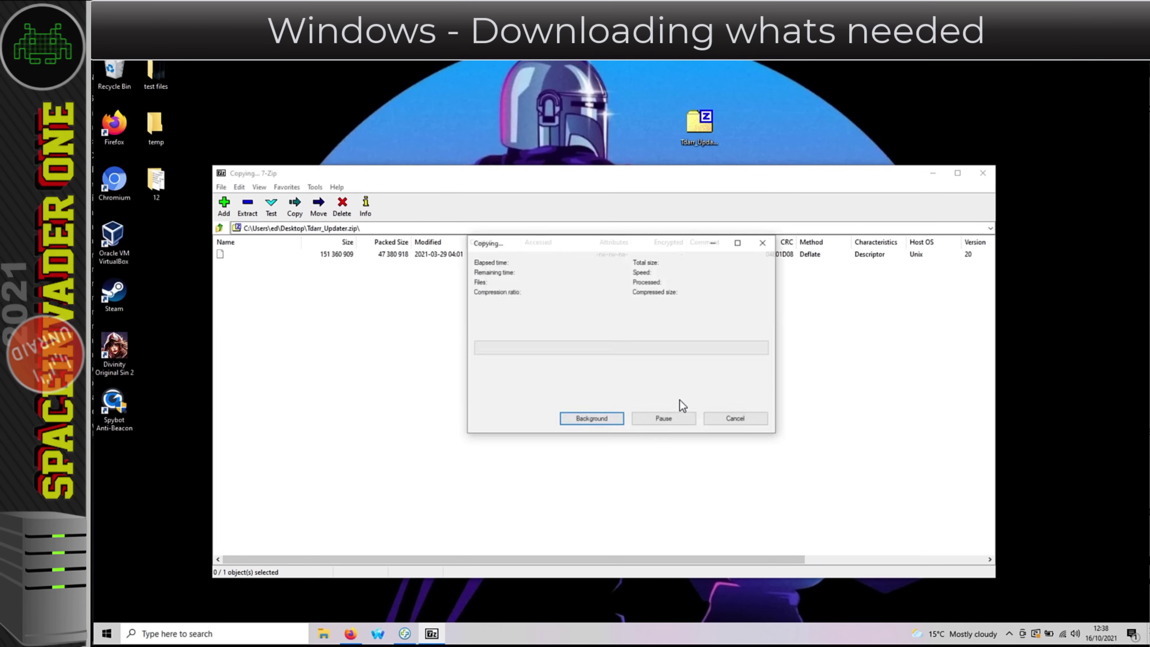
click(983, 174)
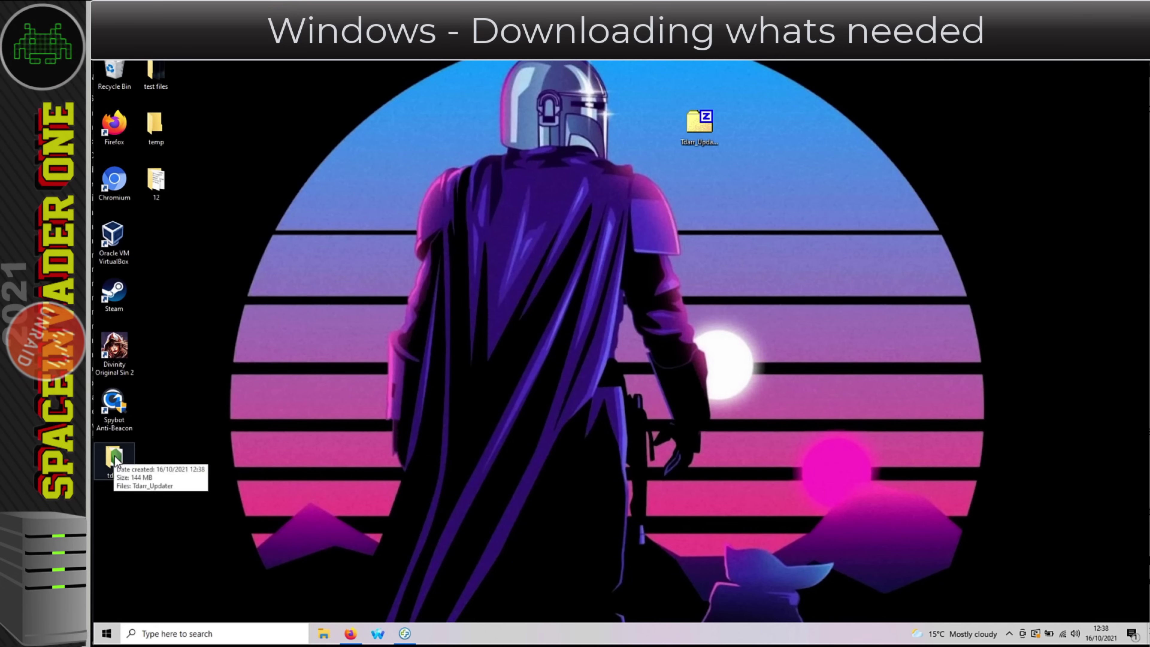
- Run Tdarr_Updater from the desktop's tdarr folder as administrator to download the server and node modules
double_click(115, 456)
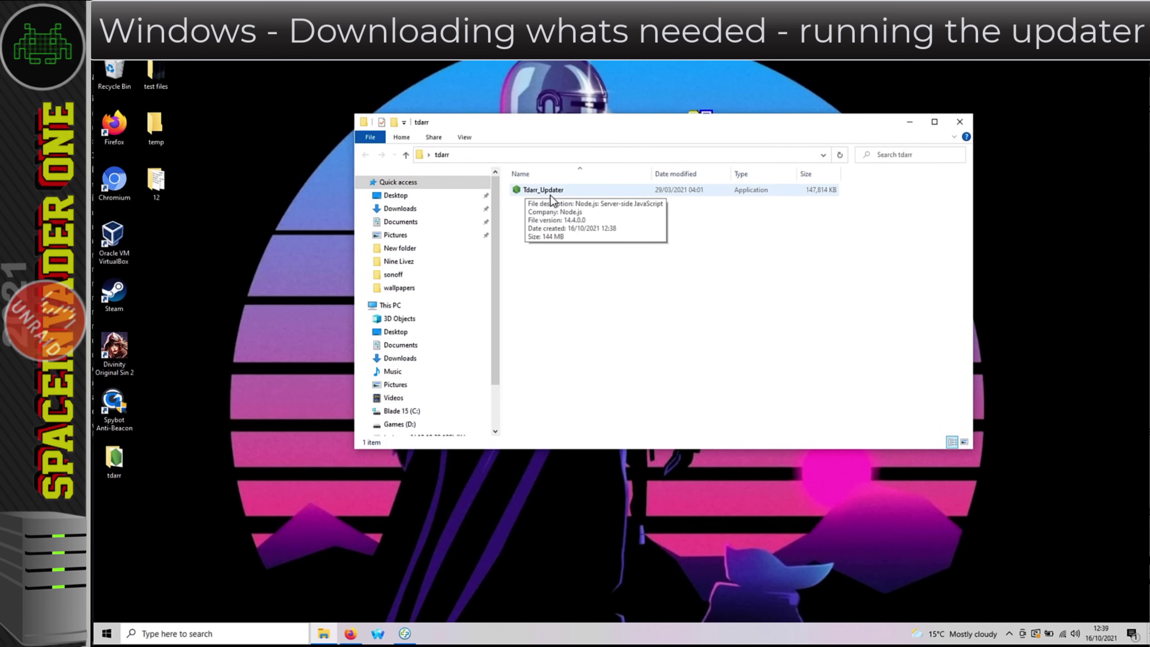
right_click(542, 192)
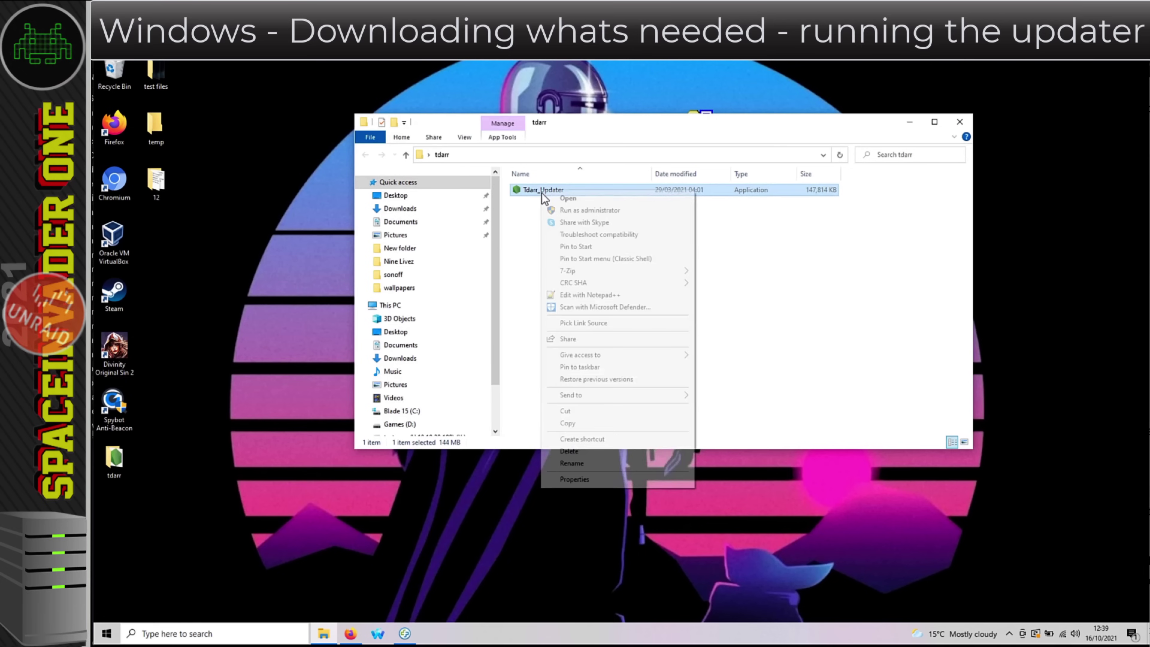
click(575, 210)
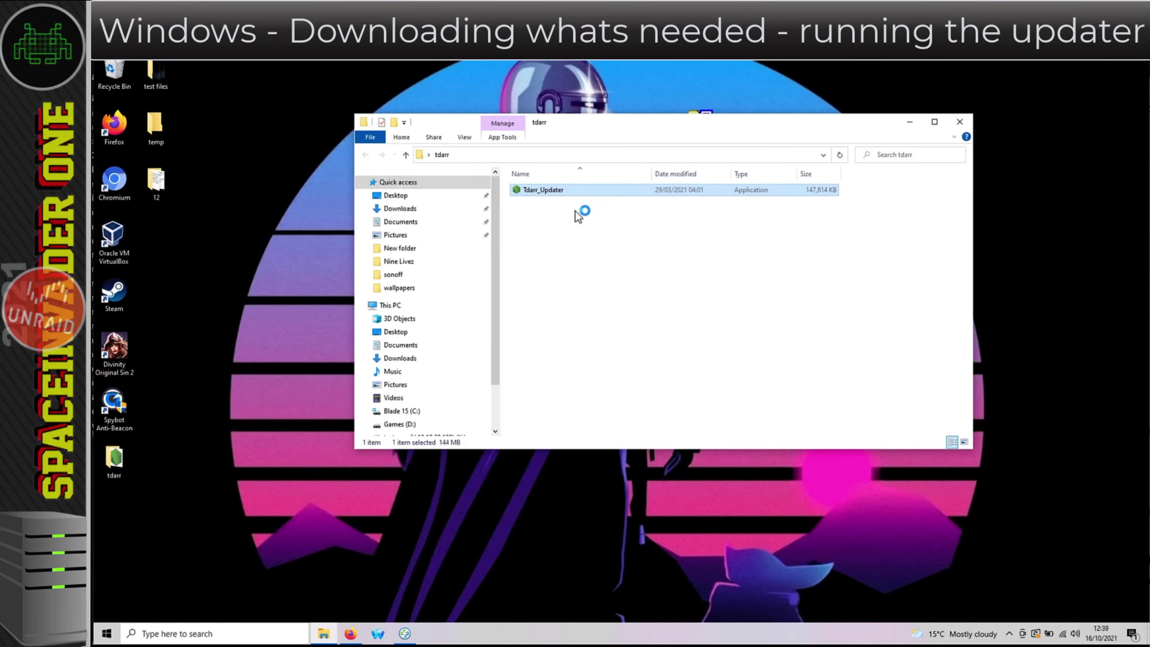
click(585, 421)
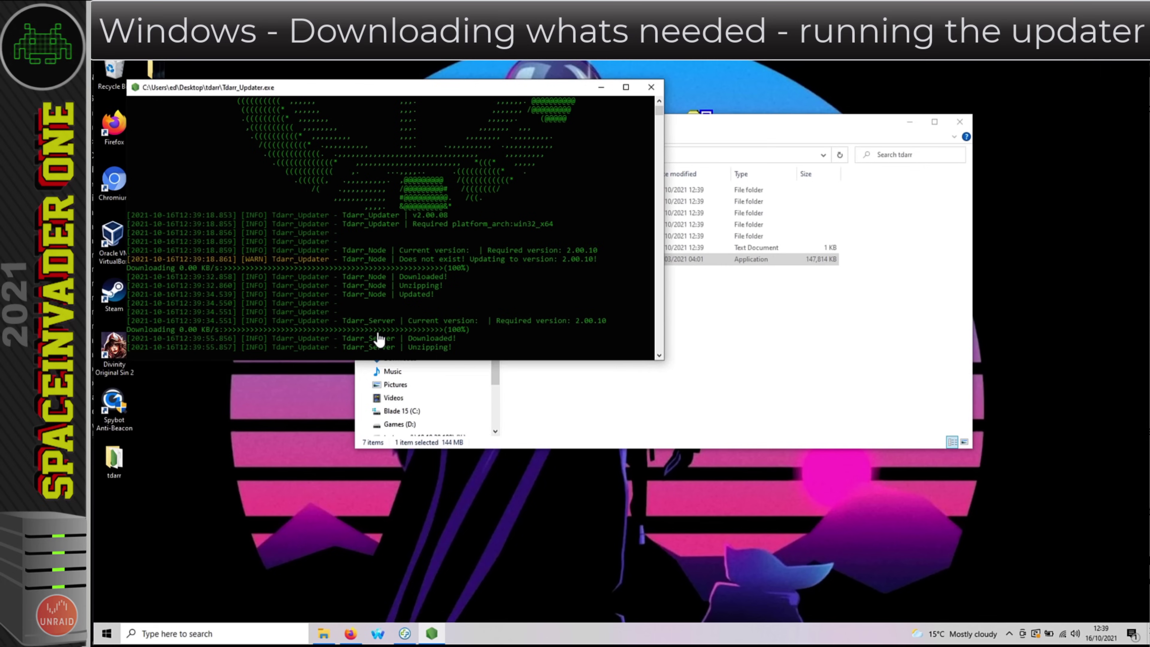
click(557, 274)
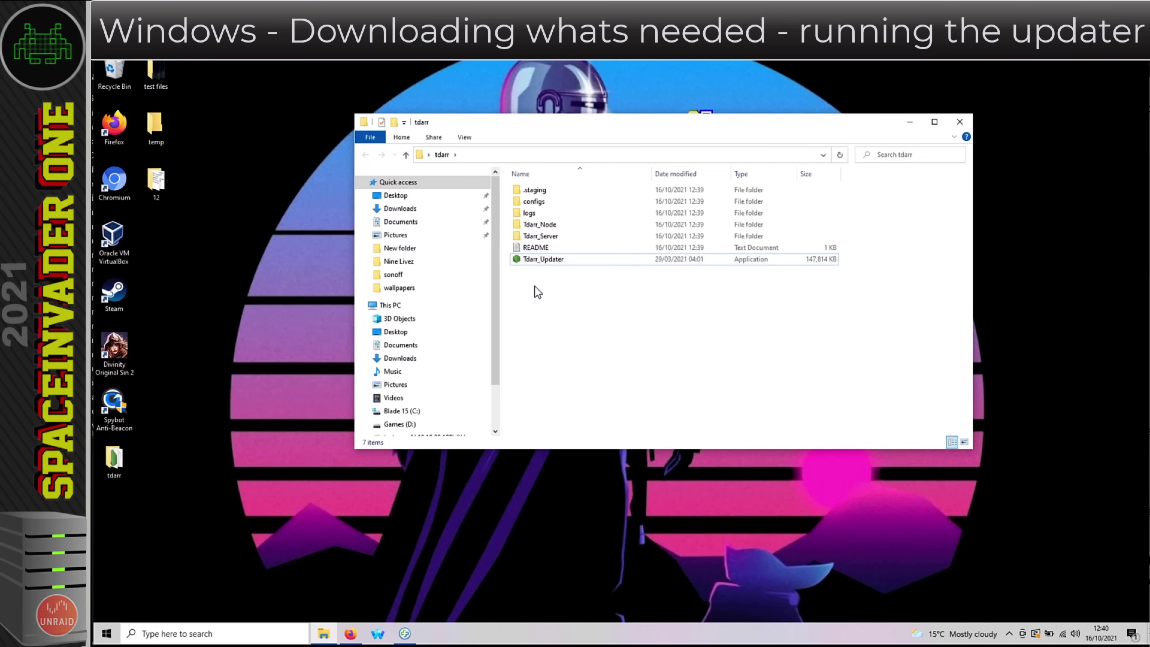
click(549, 236)
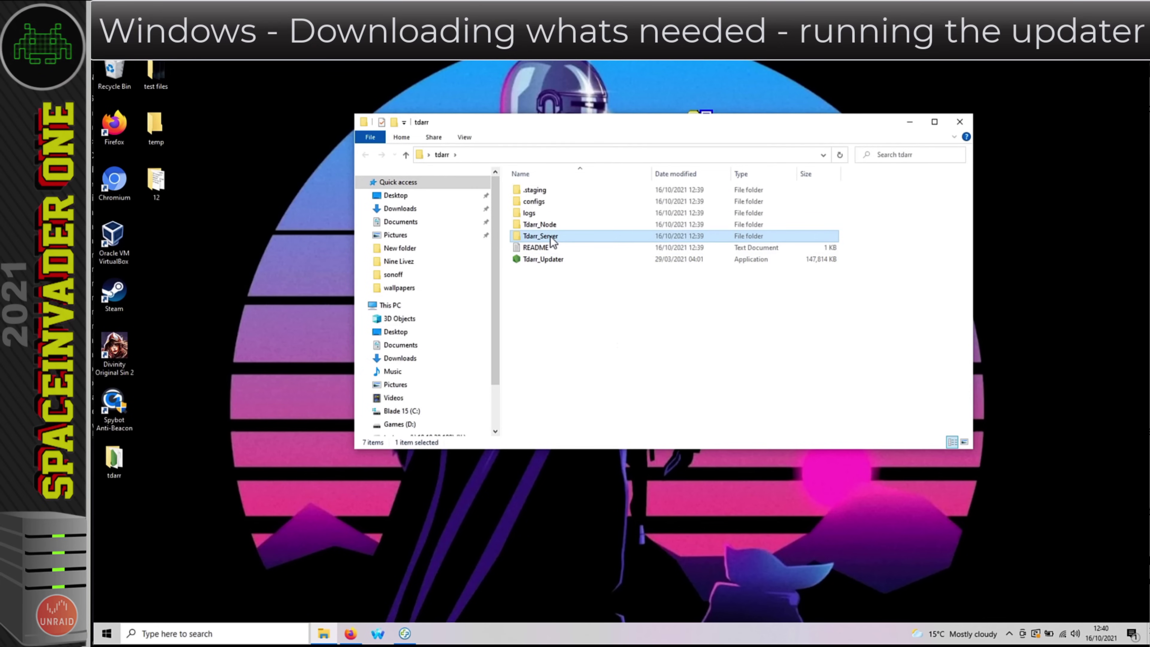
click(551, 224)
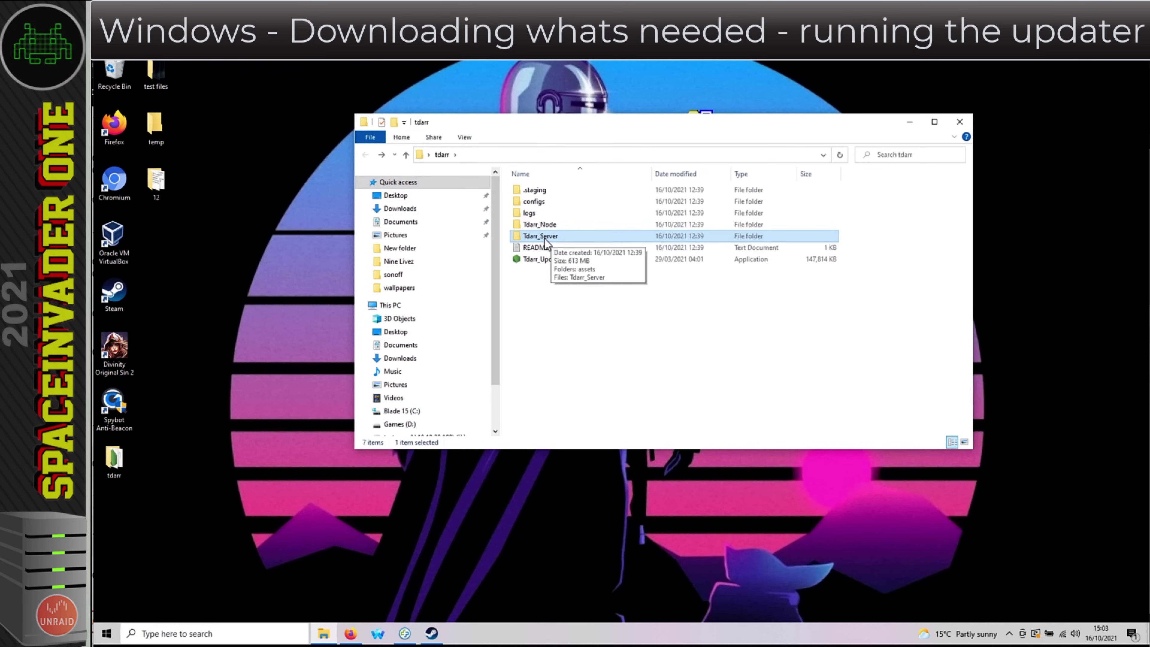
click(548, 229)
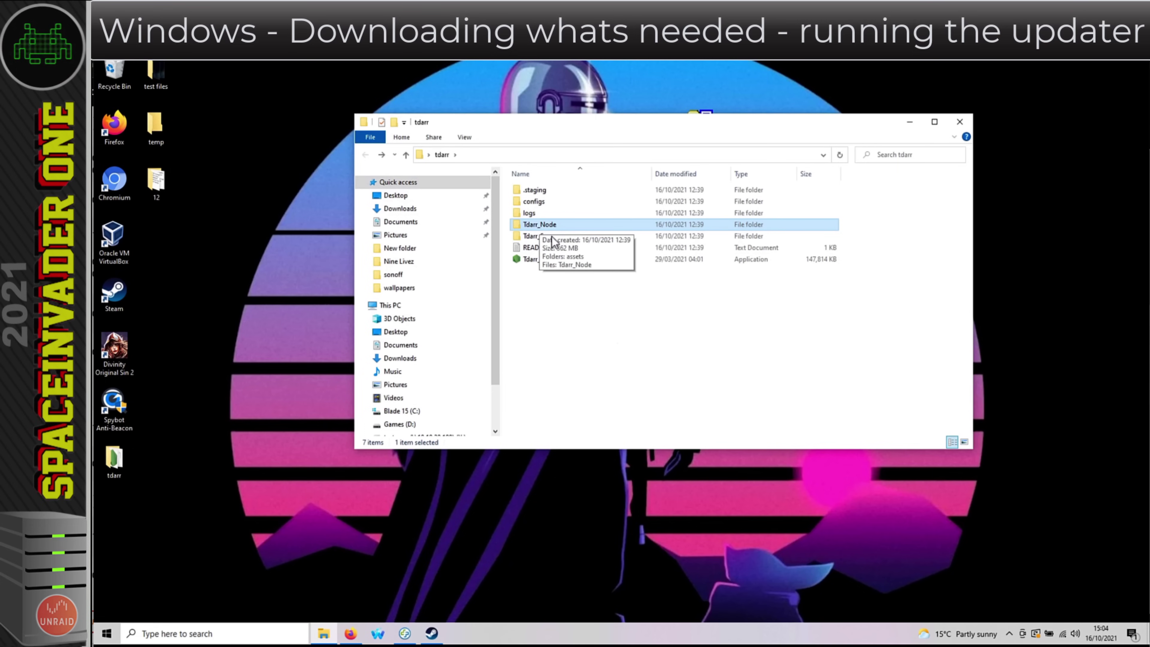
ctrl+click(528, 227)
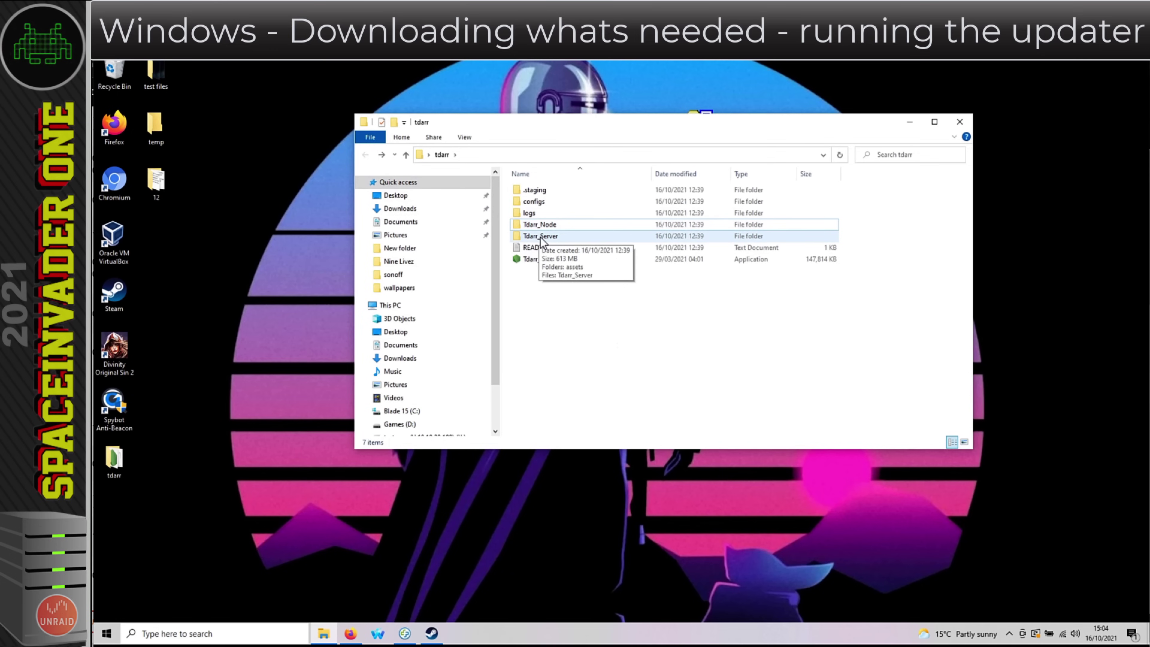
- Run Tdarr_Server from the Tdarr_Server folder as administrator and allow it through the firewall on private networks
double_click(542, 237)
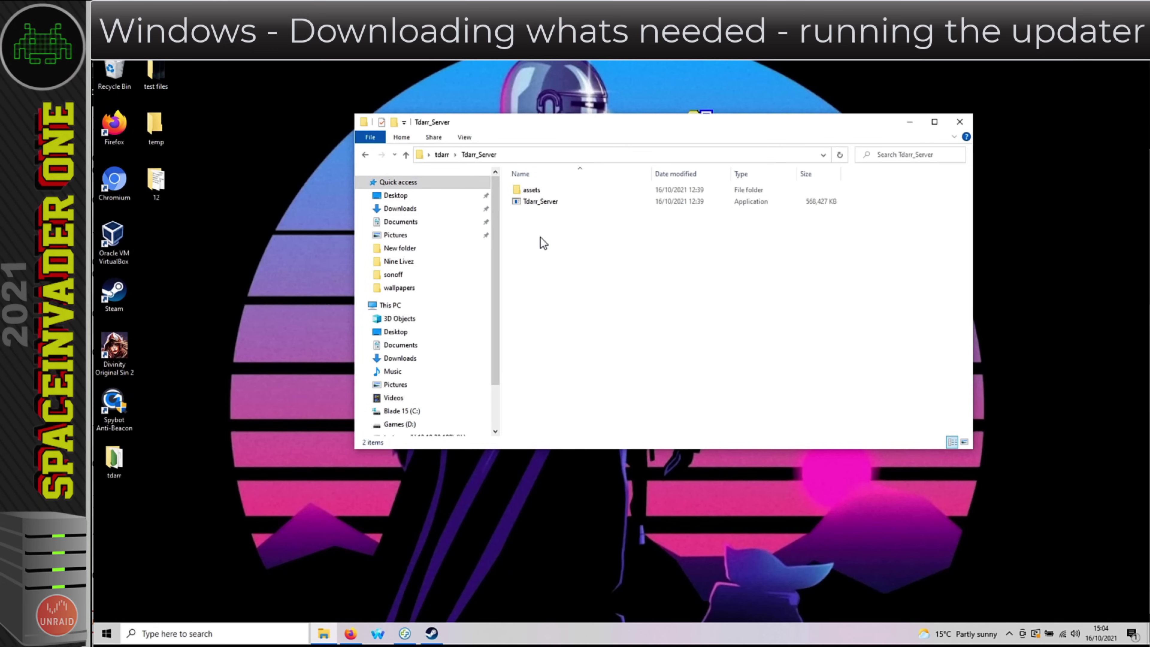
right_click(529, 203)
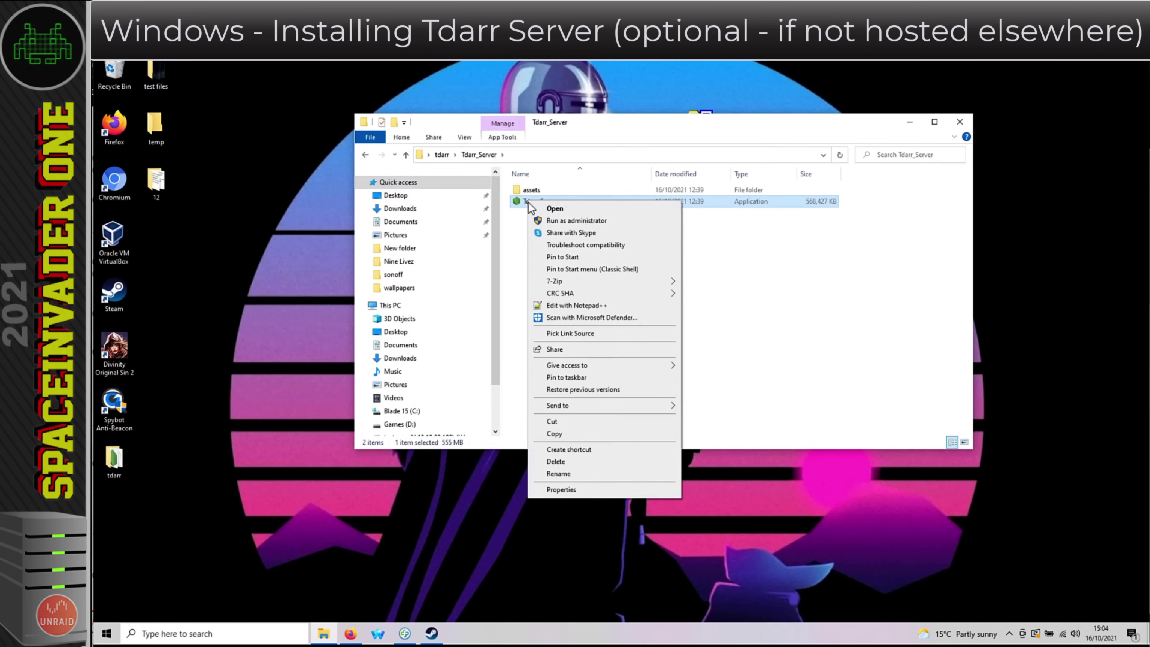
click(571, 221)
click(591, 419)
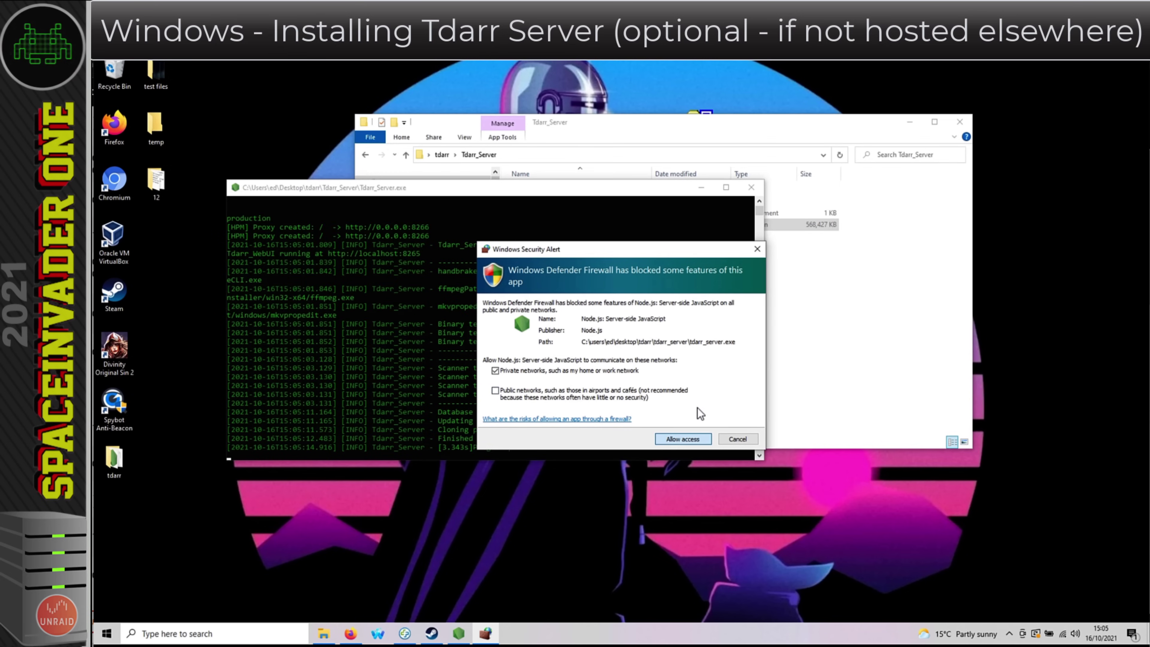
key(Return)
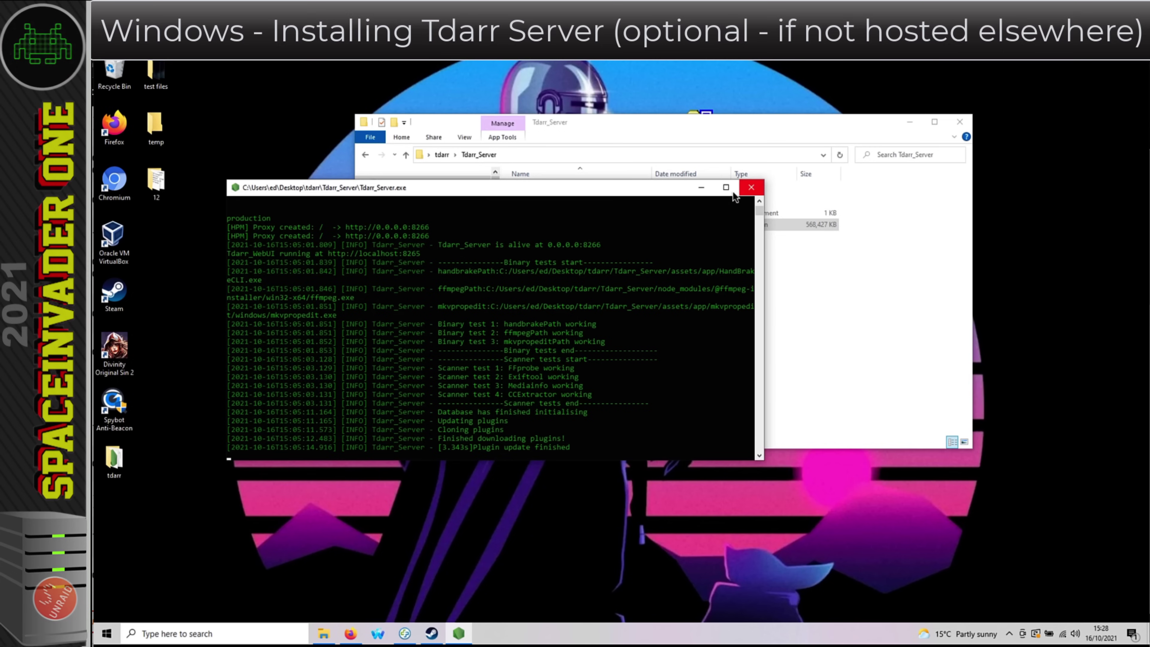
click(551, 244)
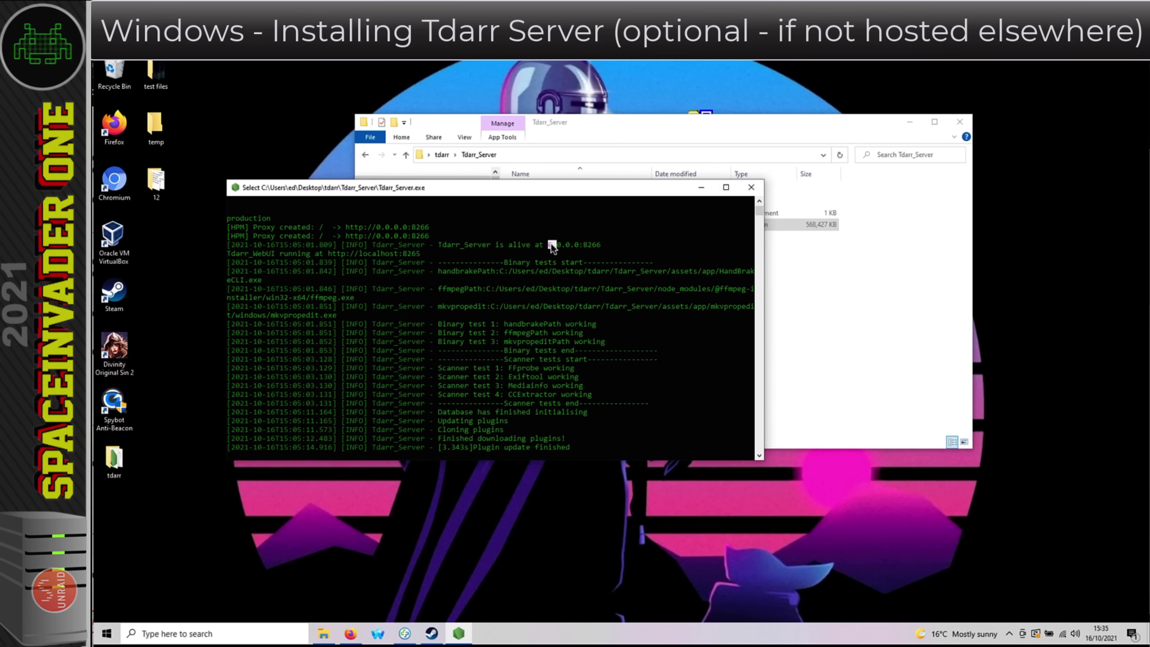
drag(550, 244, 604, 248)
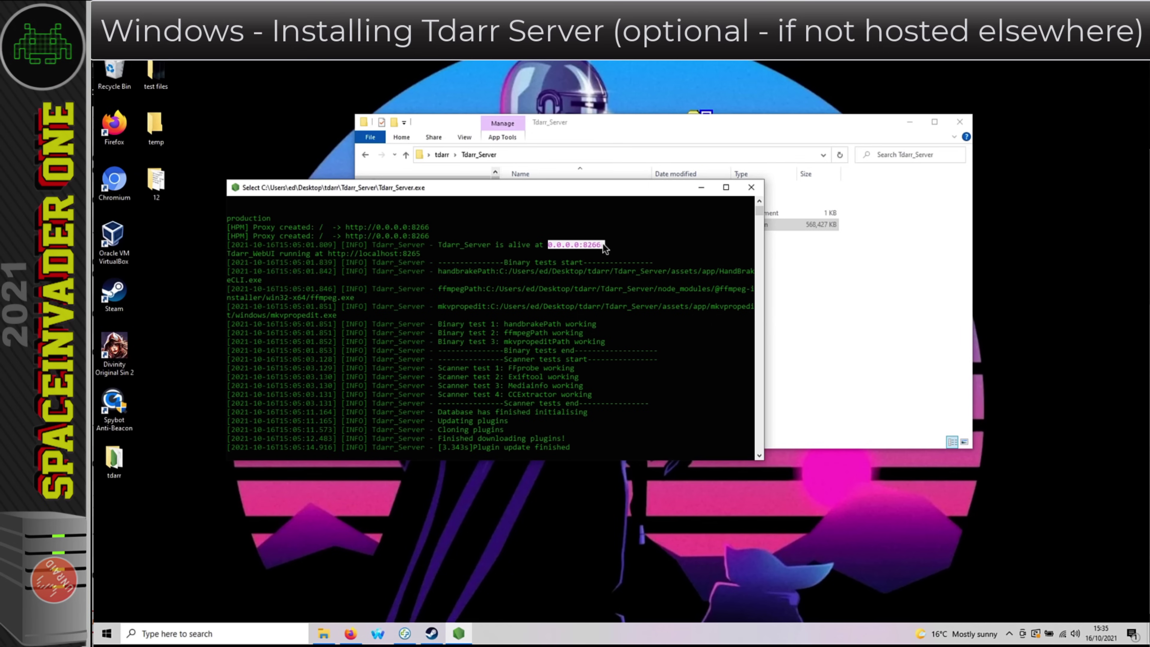
double_click(330, 254)
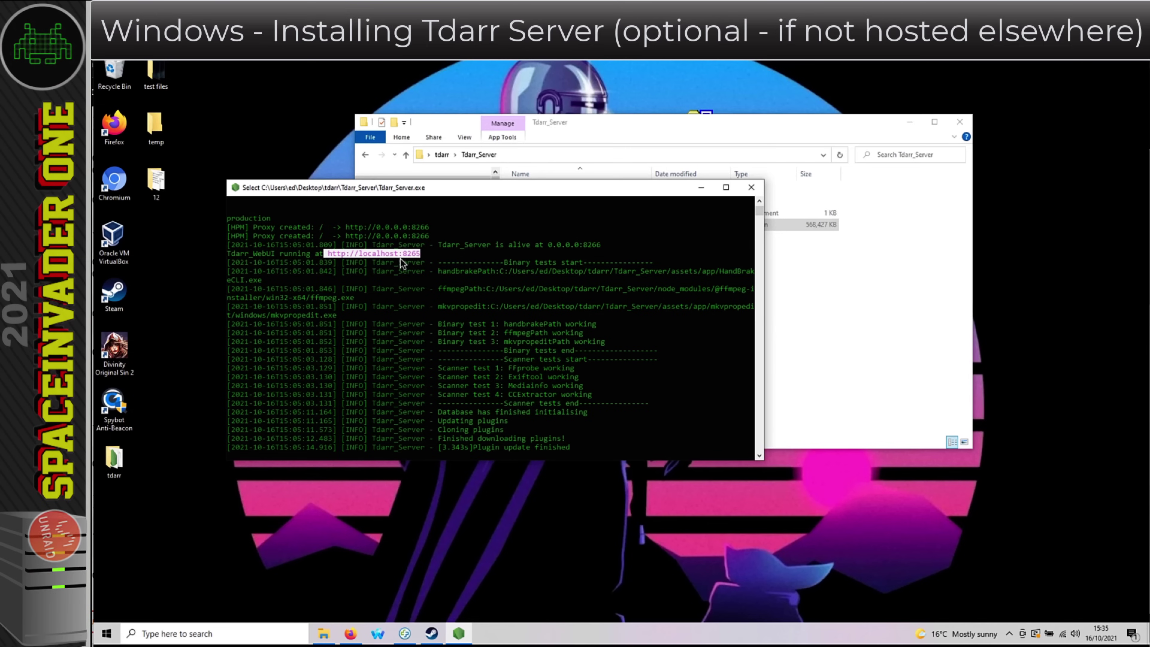
click(353, 633)
text(http://localhost:8265)
key(Return)
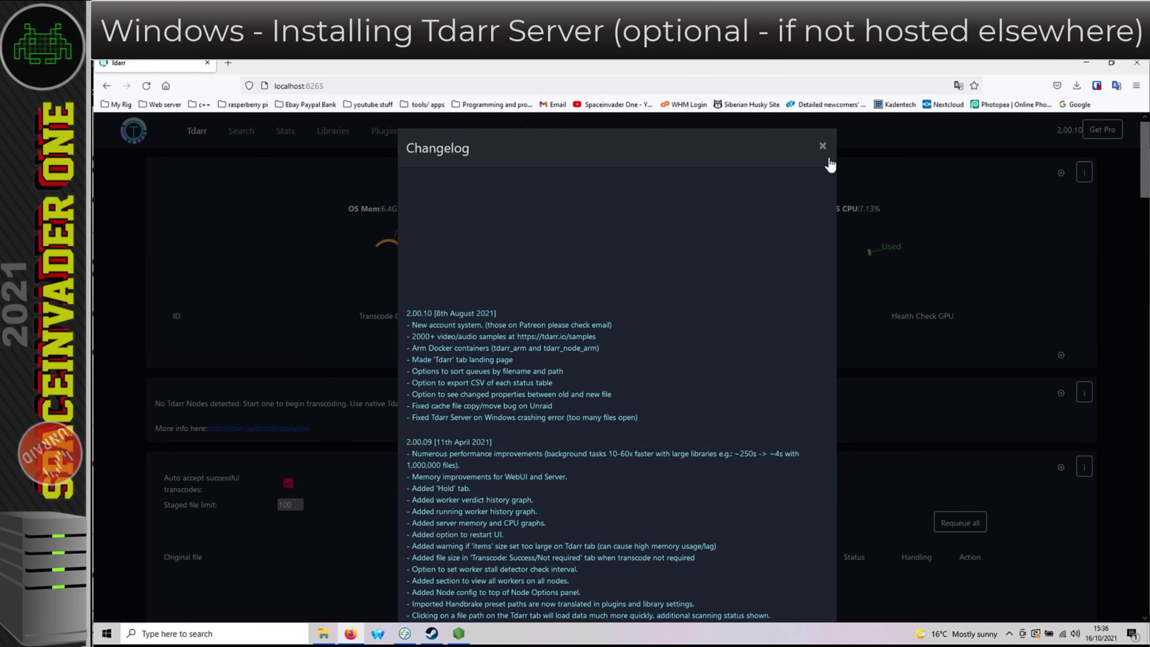
click(823, 146)
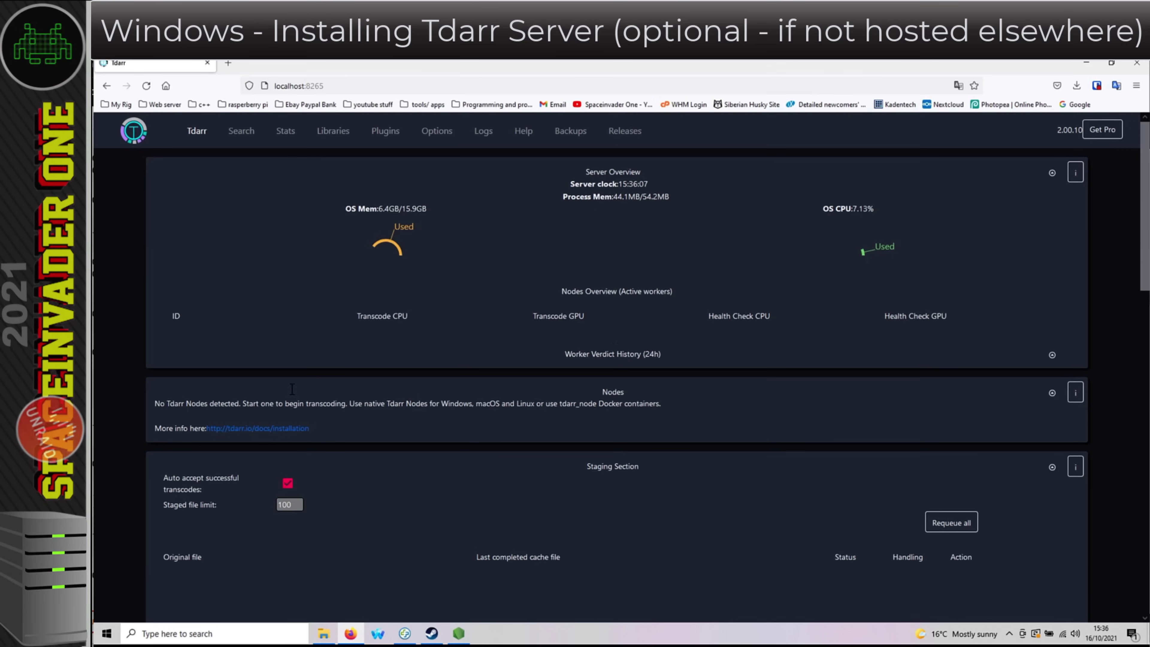
- Check the Nodes section of the Tdarr dashboard for connected nodes
scroll(295, 317, down, 1)
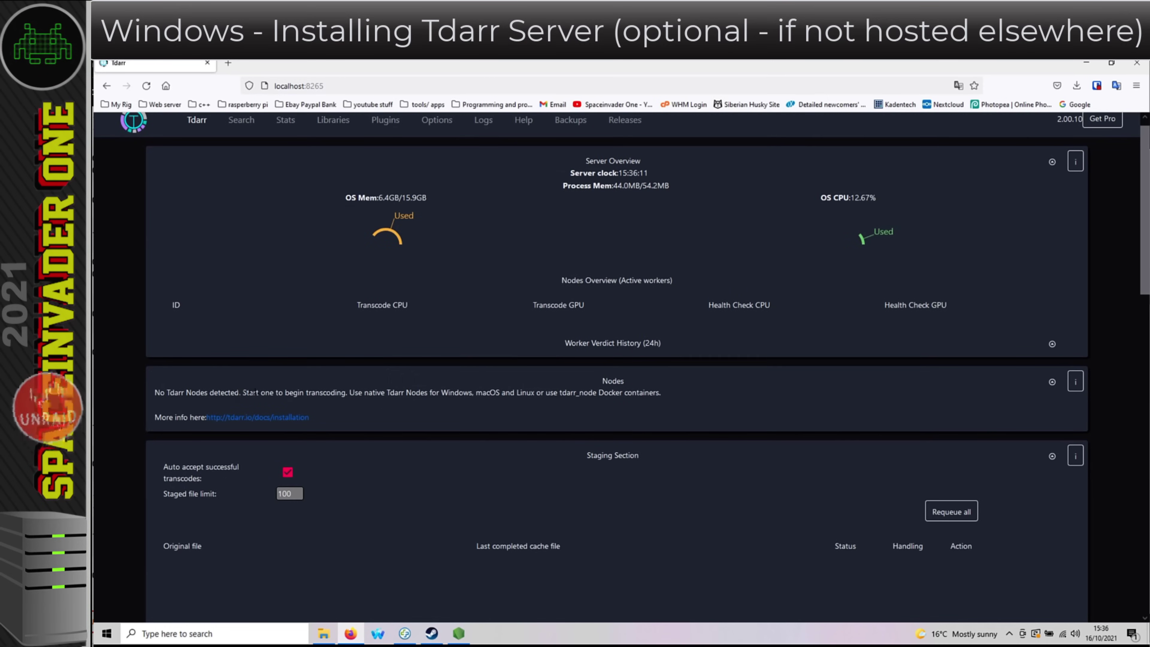
drag(240, 392, 170, 392)
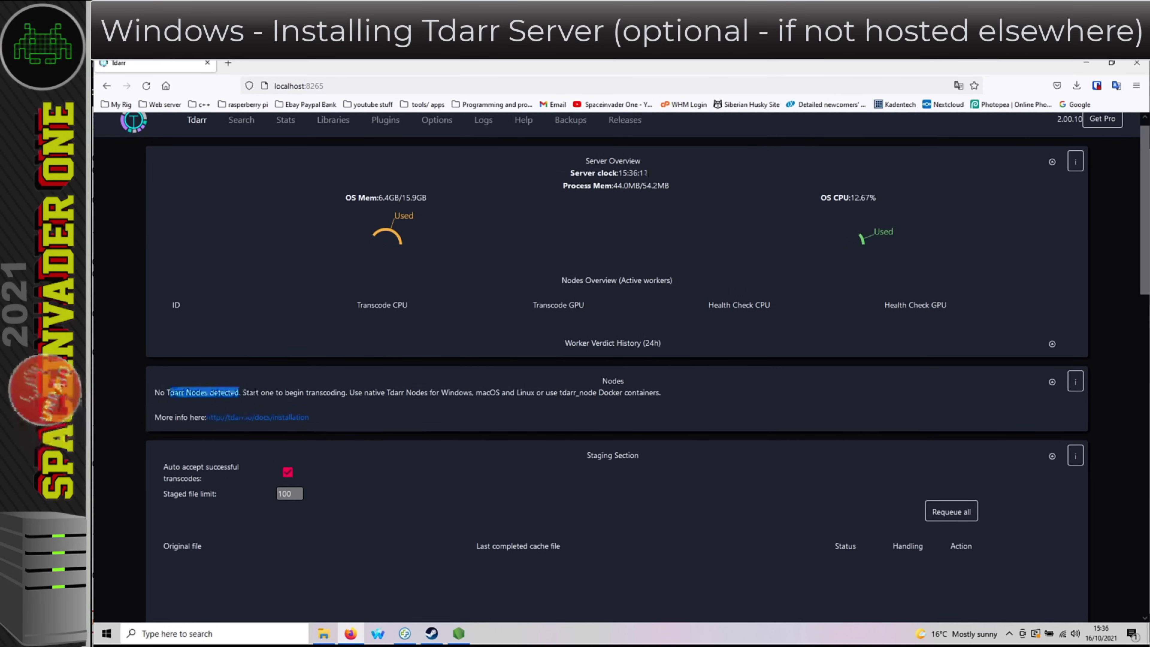
drag(240, 392, 154, 392)
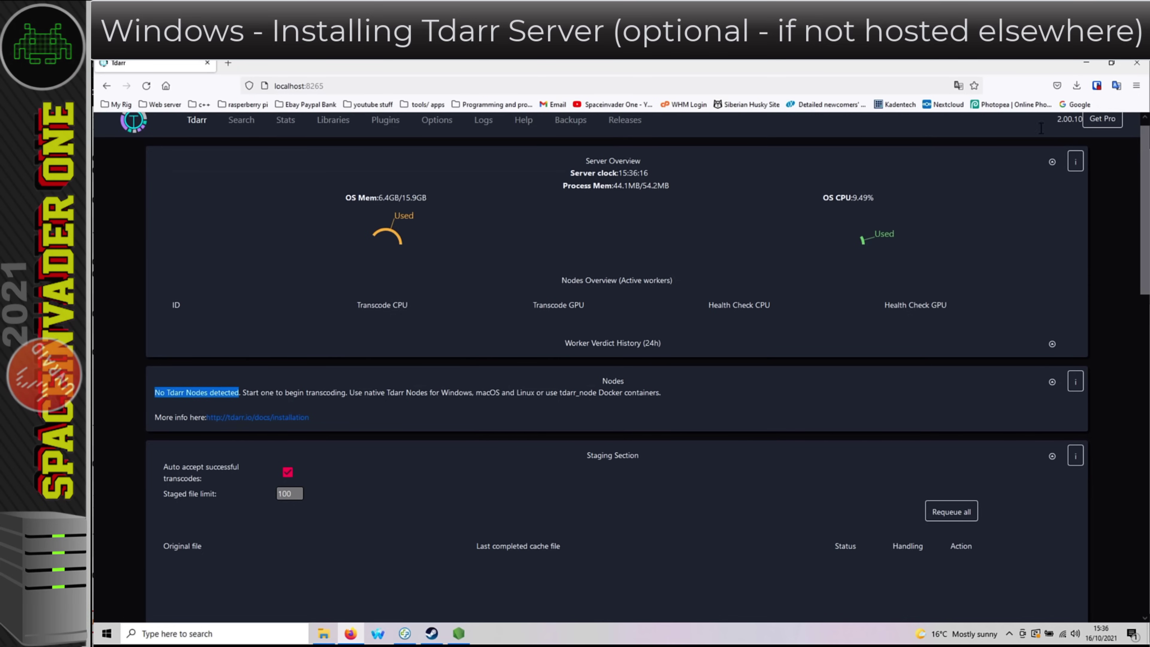
- Run Tdarr_Node from the tdarr folder's Tdarr_Node subfolder as administrator and allow it through the firewall on private networks
click(1088, 62)
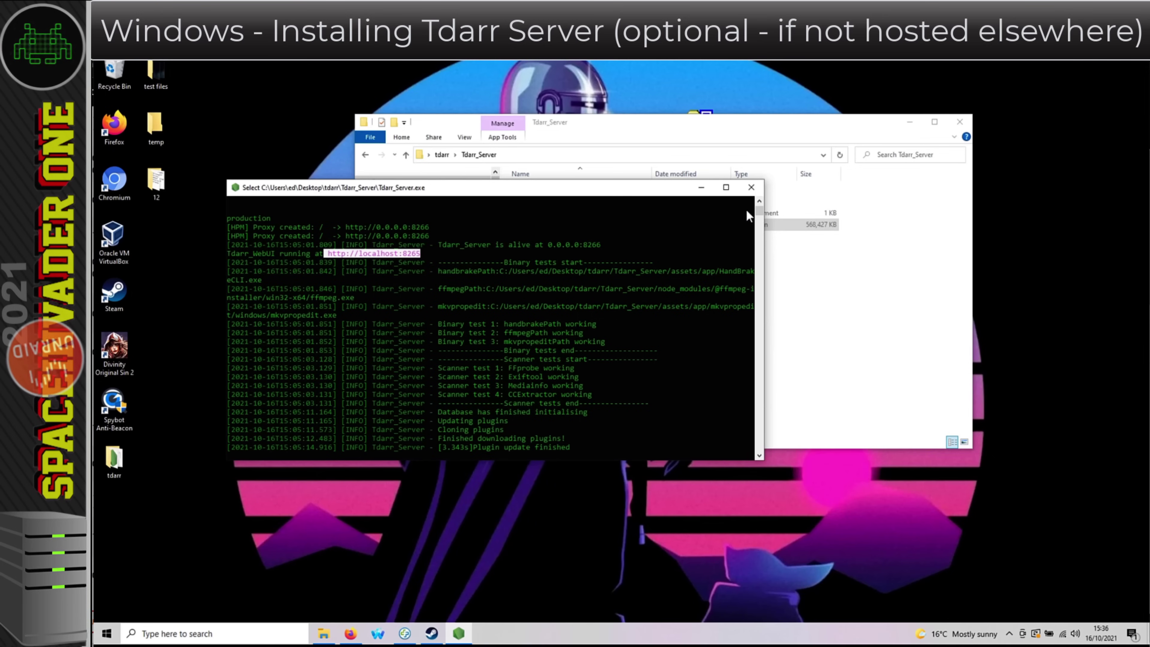
click(701, 188)
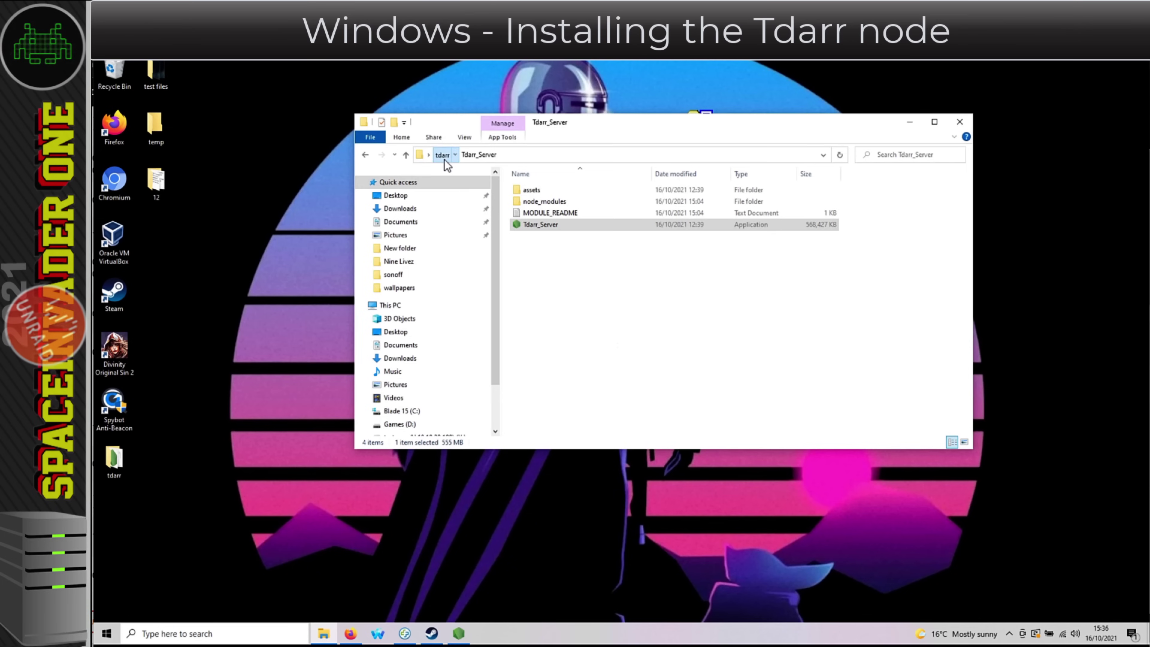
click(443, 155)
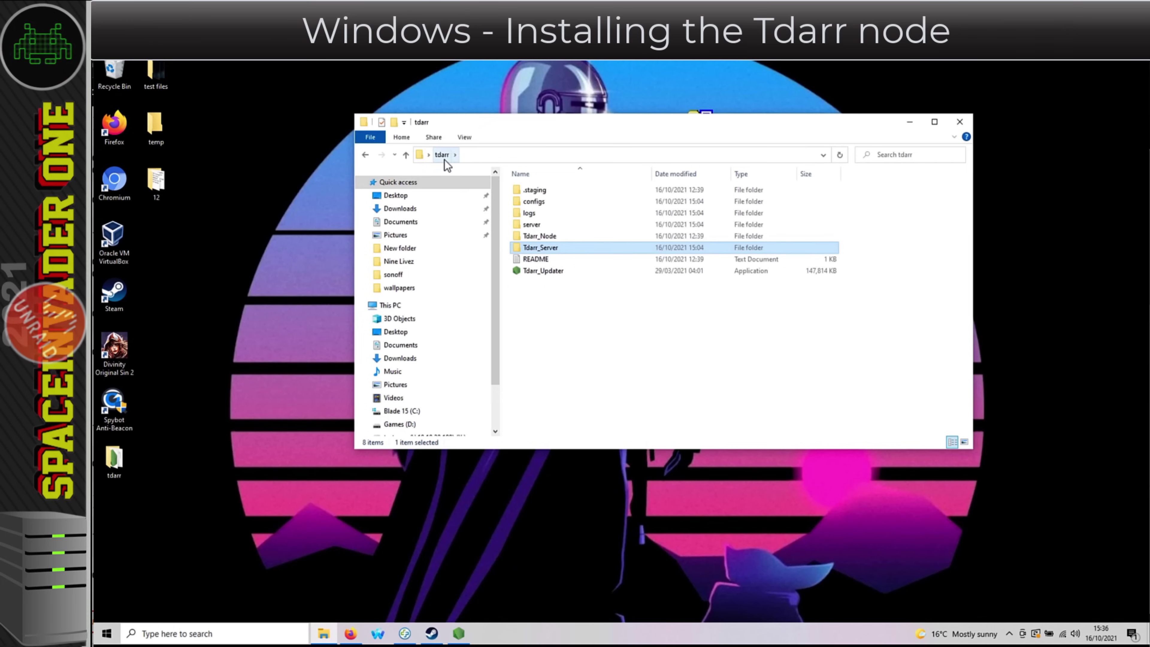
double_click(538, 236)
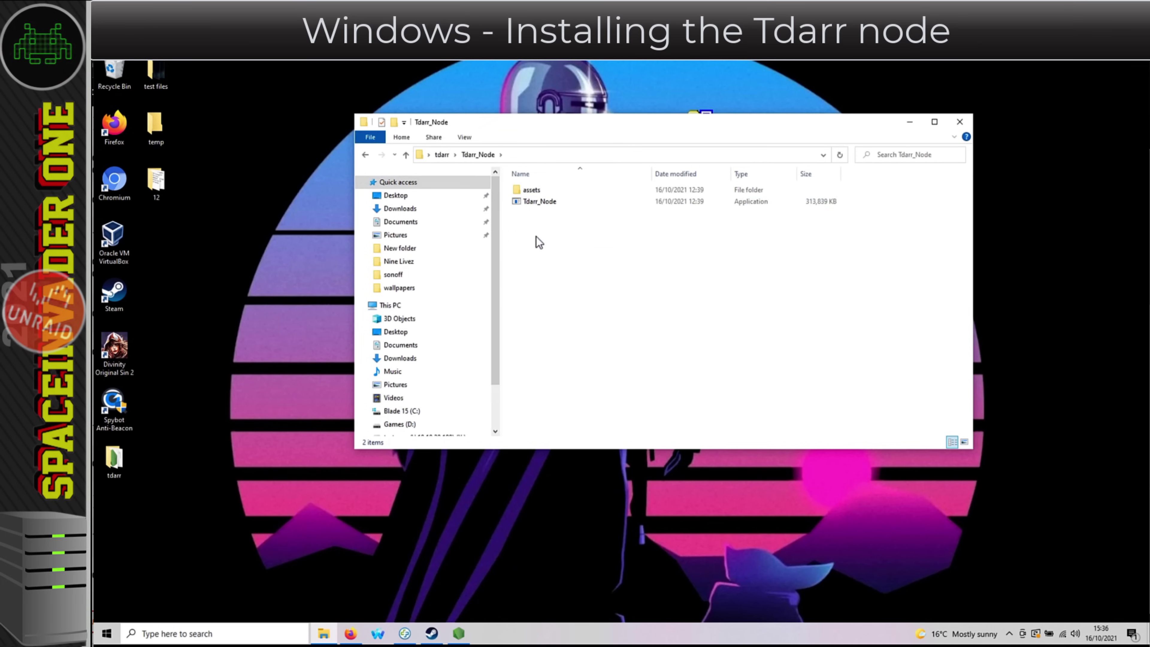
right_click(538, 201)
click(582, 219)
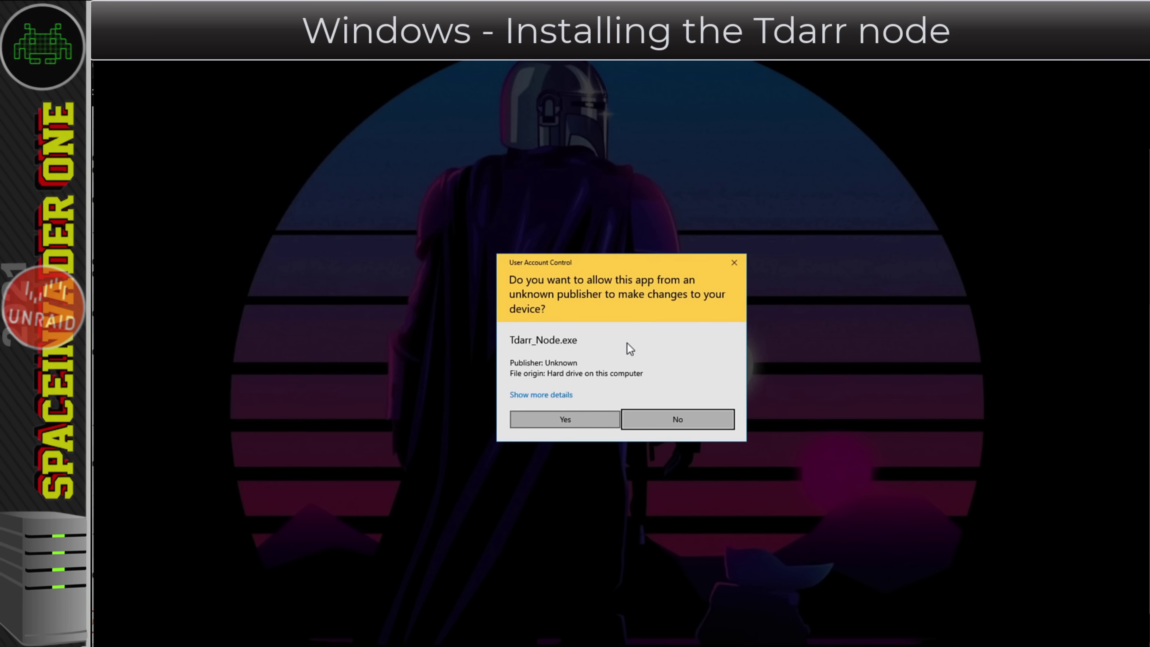
click(598, 417)
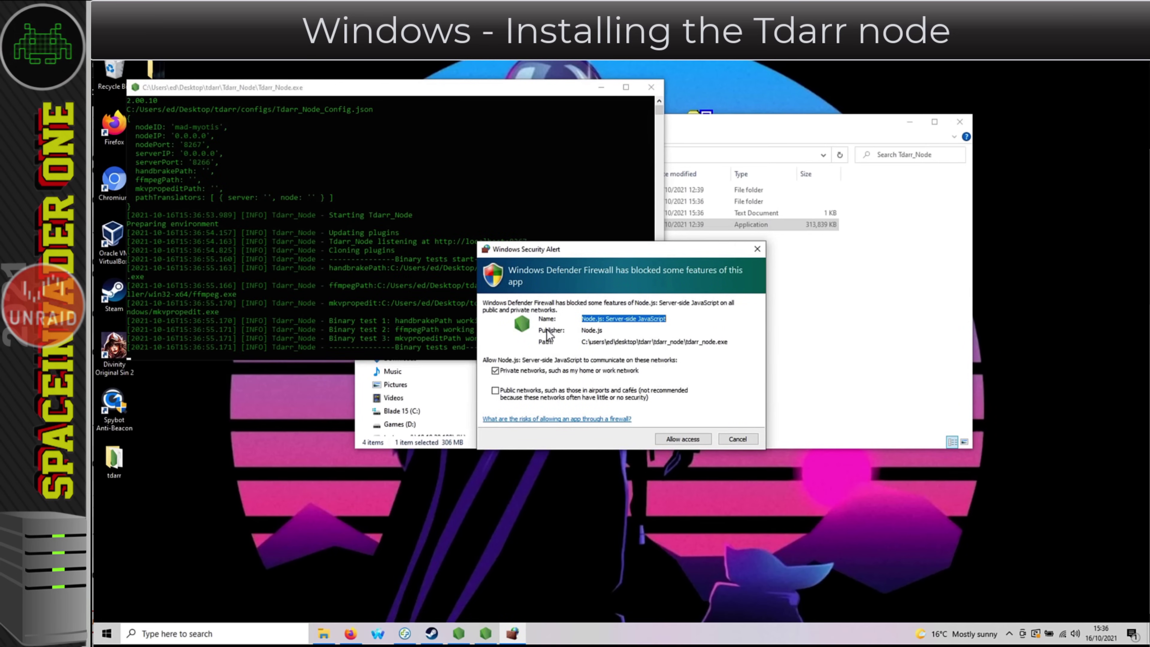
click(683, 440)
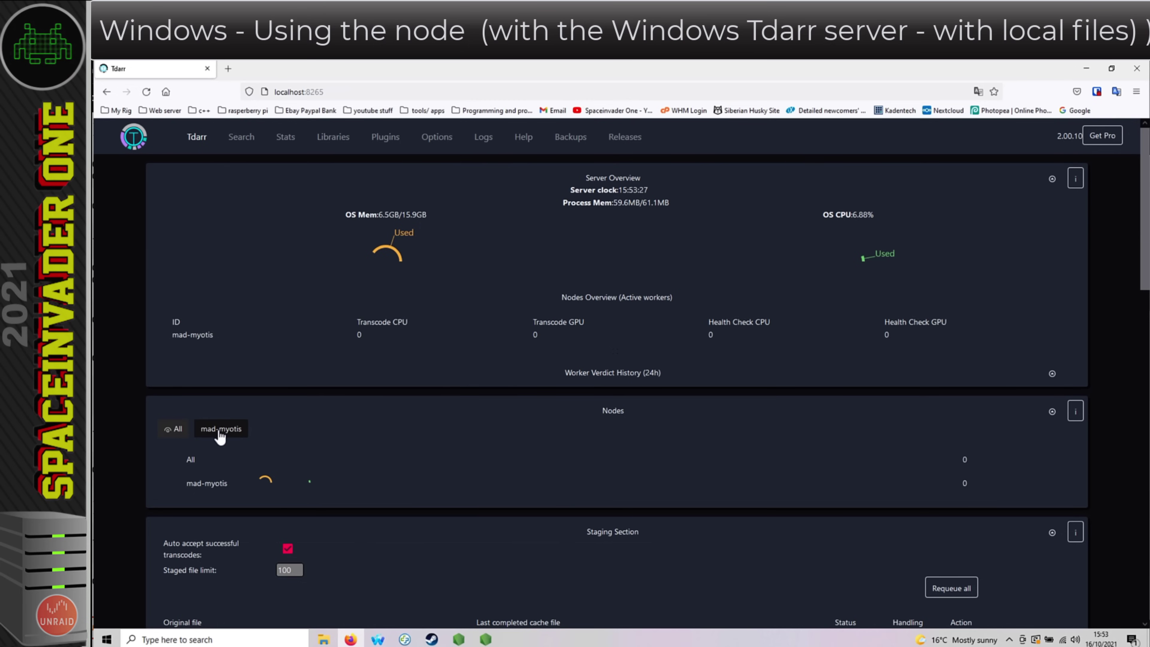
- View the mad-myotis node, then add a library and set its source to the test files folder on the Desktop
click(219, 435)
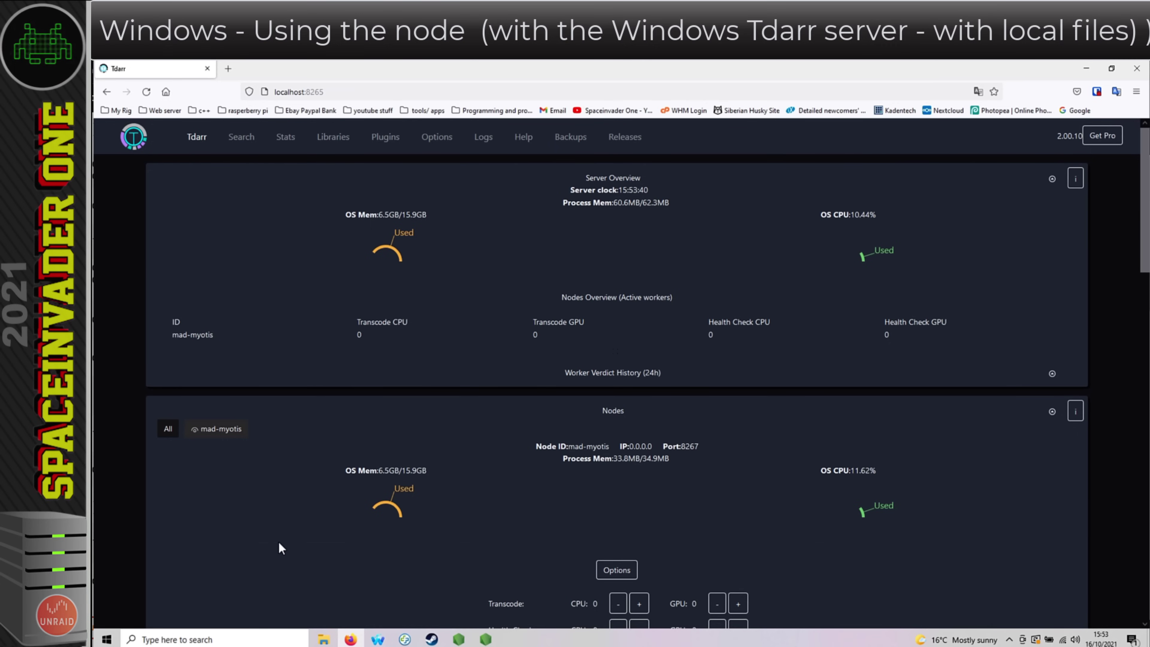
click(333, 137)
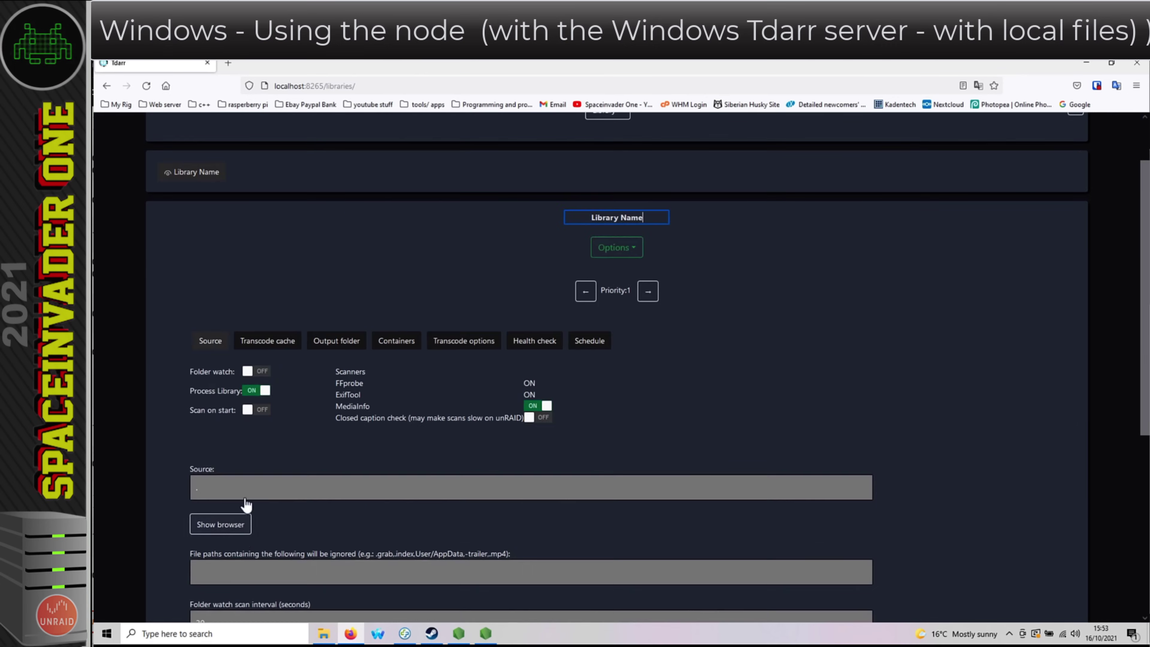
click(220, 524)
scroll(333, 523, down, 5)
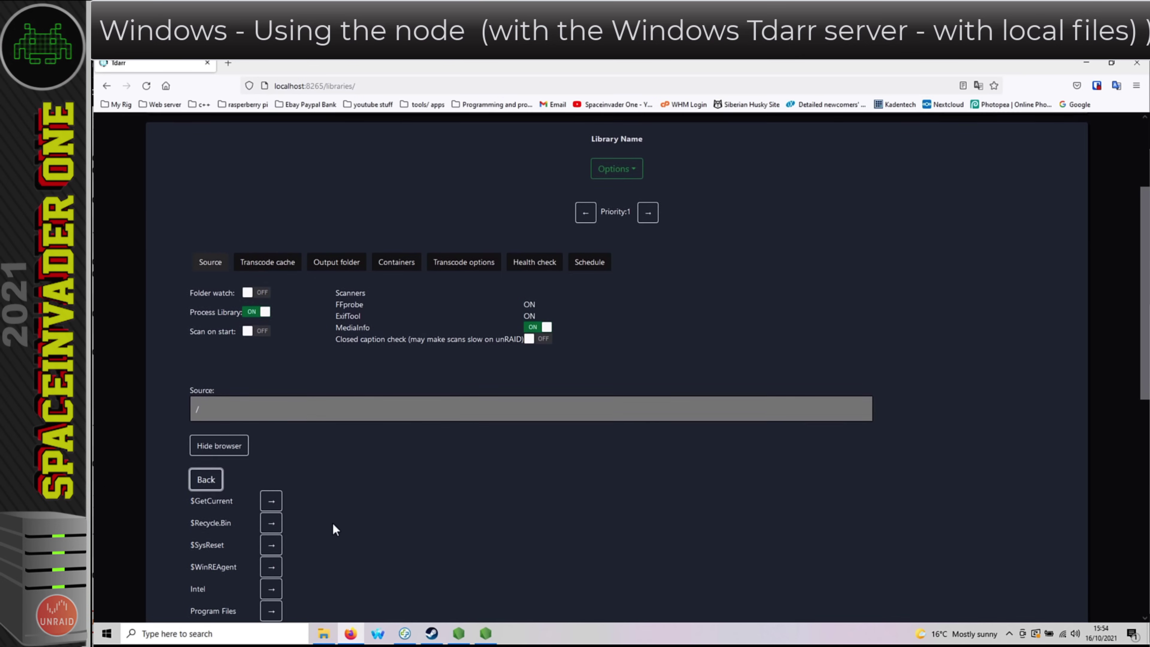
click(268, 525)
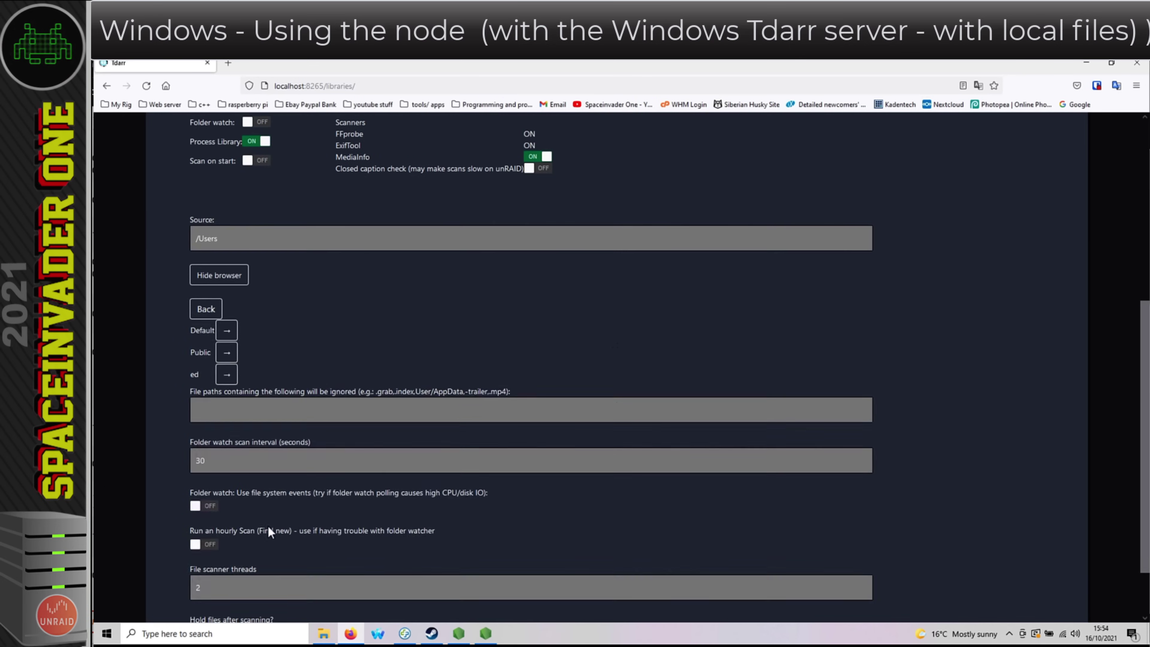
click(226, 374)
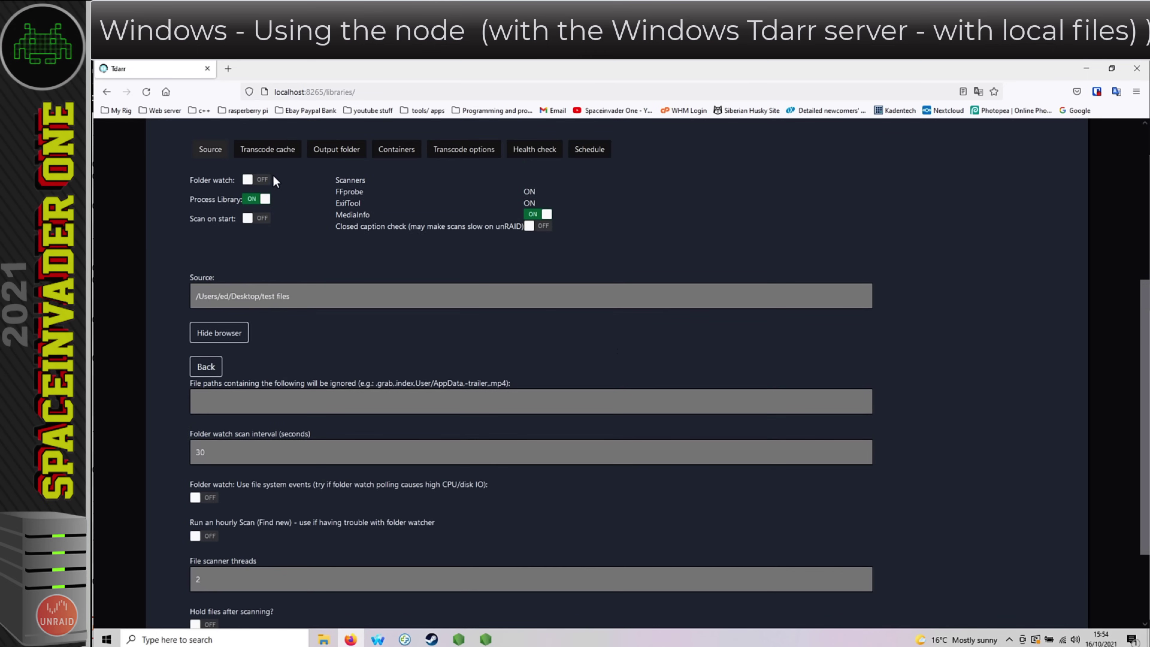
- Set the library's transcode cache to the temp folder on the Desktop
click(266, 154)
click(219, 282)
scroll(270, 504, down, 1)
click(272, 499)
click(230, 345)
click(272, 411)
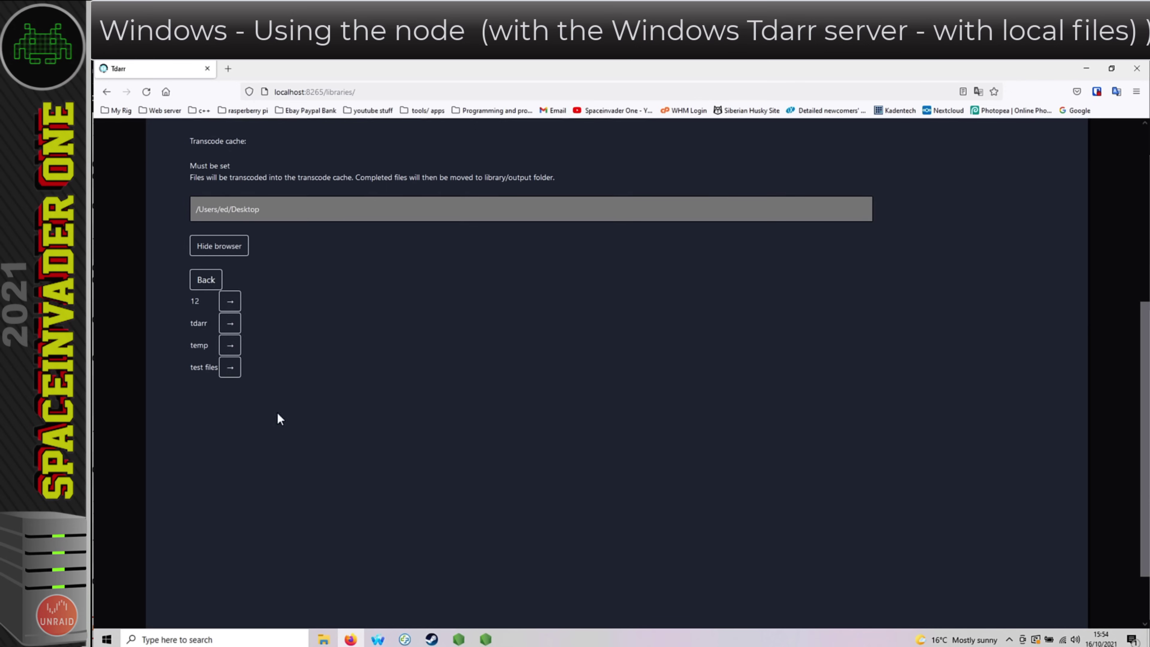
click(229, 345)
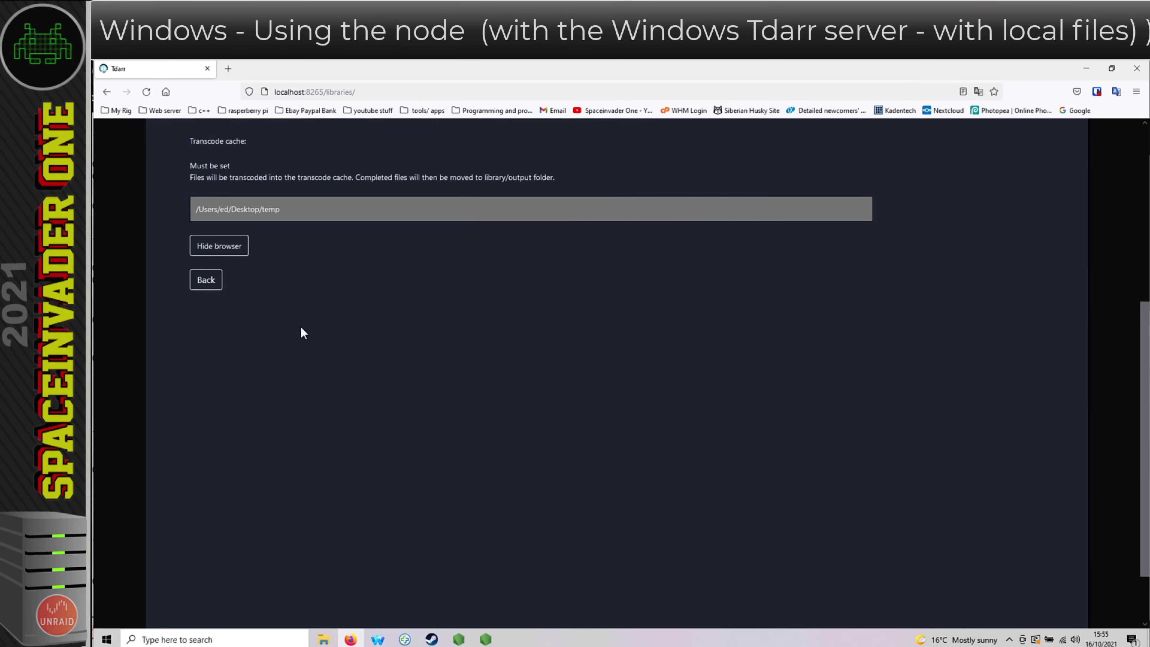
- Check the library's transcode options and plugin stack, and run a fresh scan of the library
scroll(361, 334, up, 2)
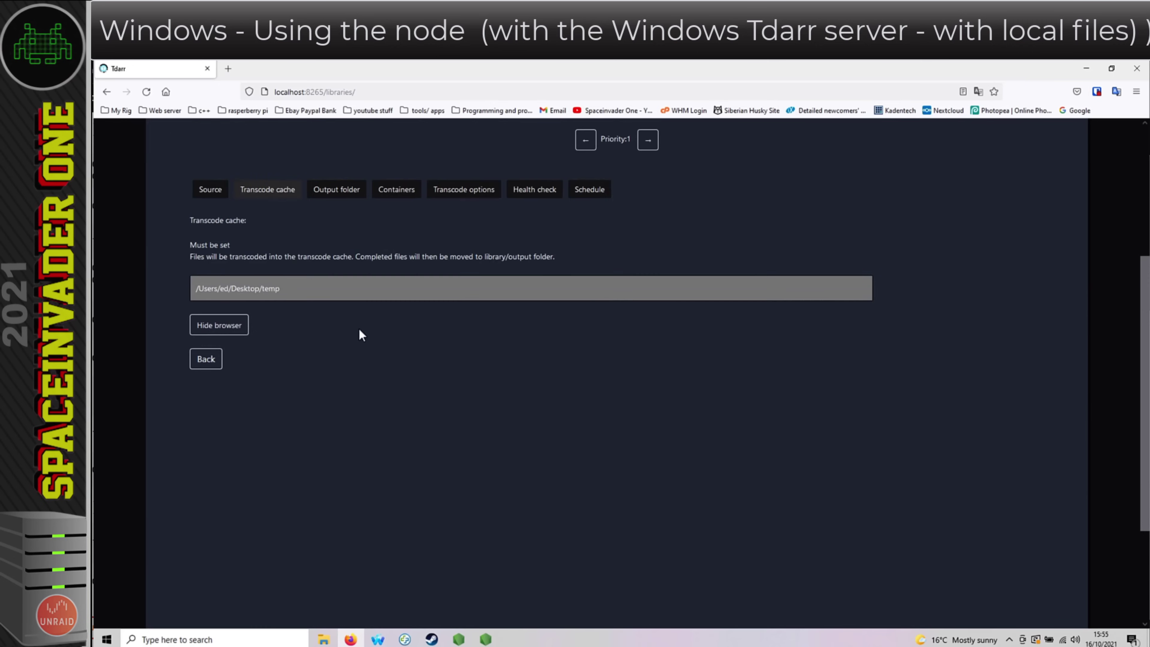
click(460, 193)
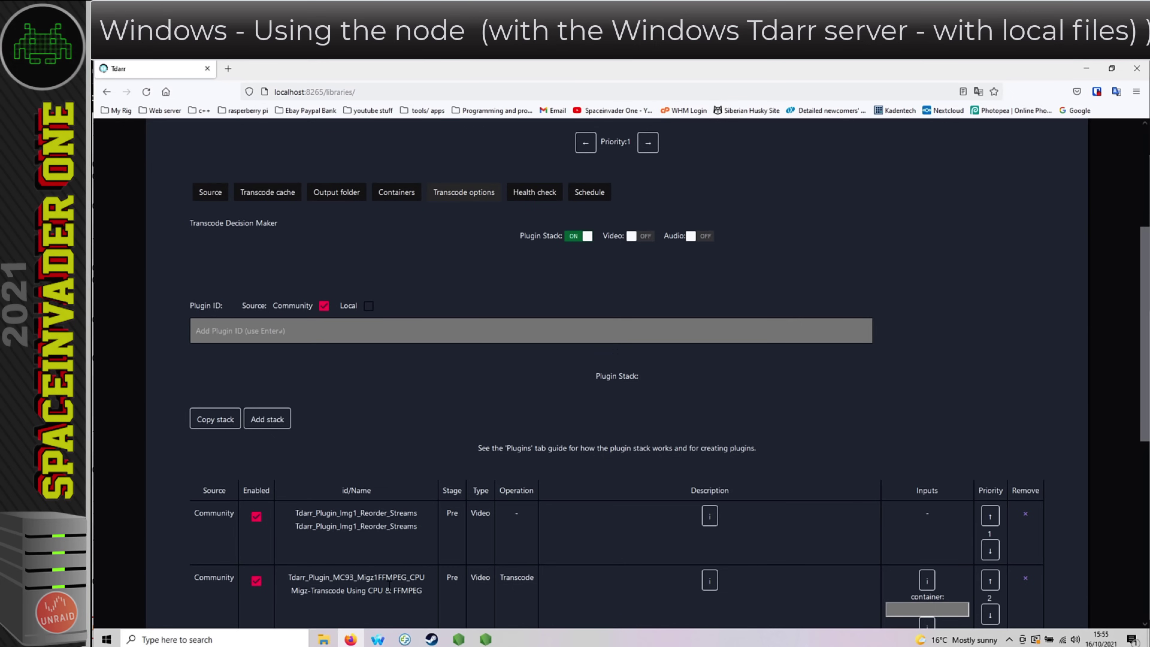
scroll(388, 585, up, 5)
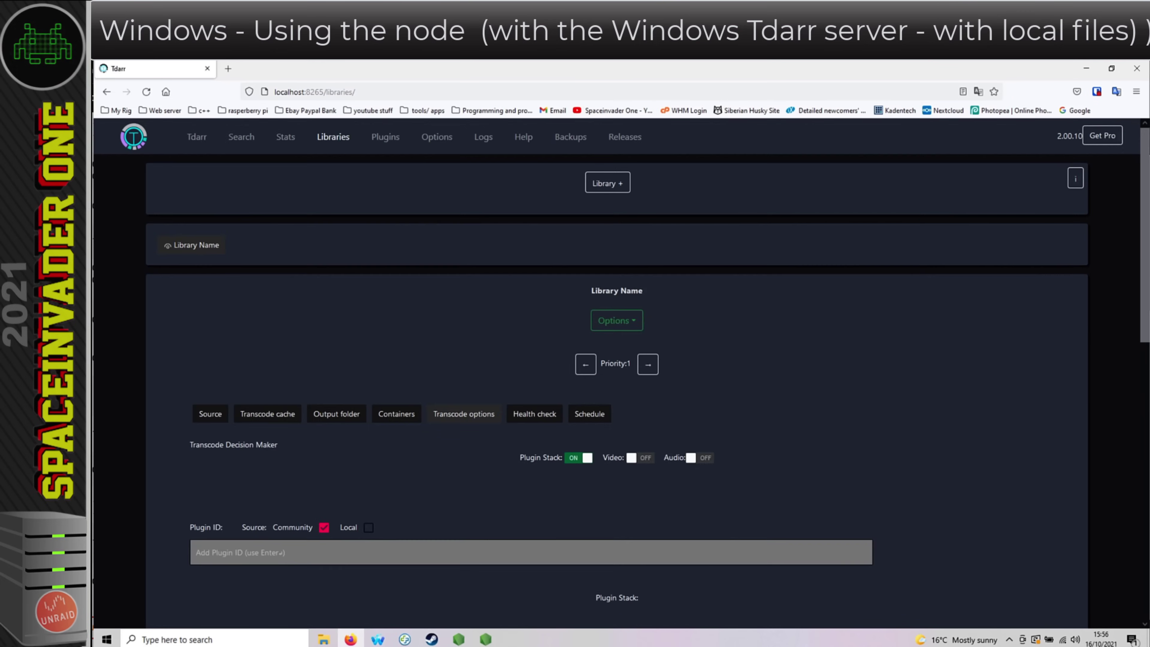
click(609, 325)
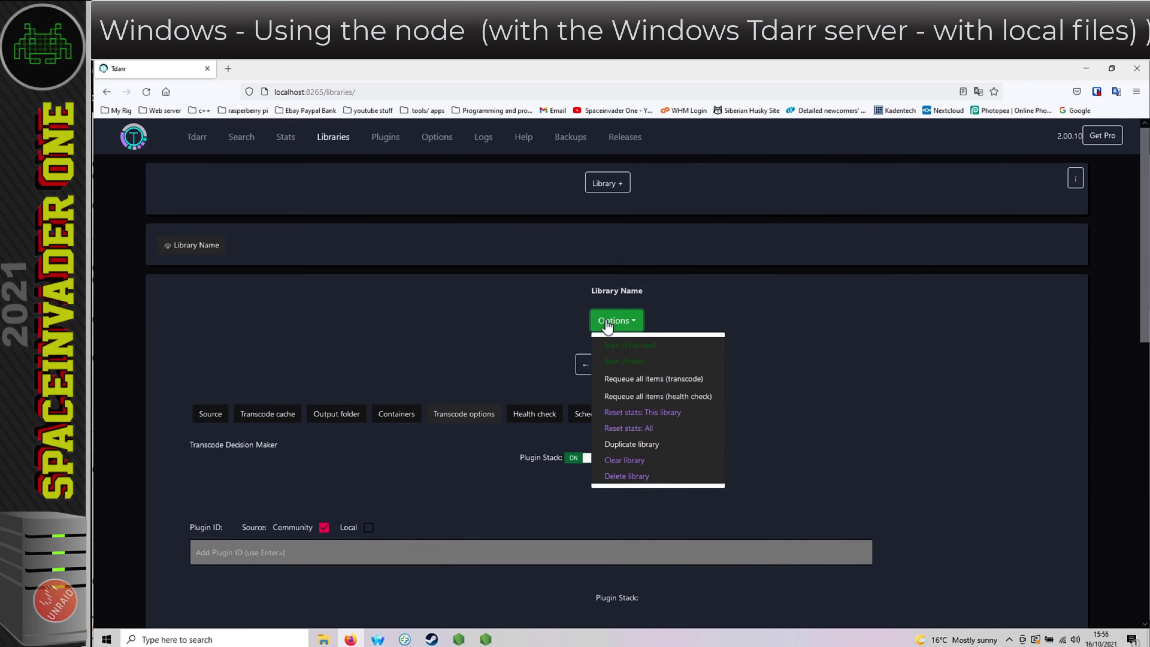
click(639, 370)
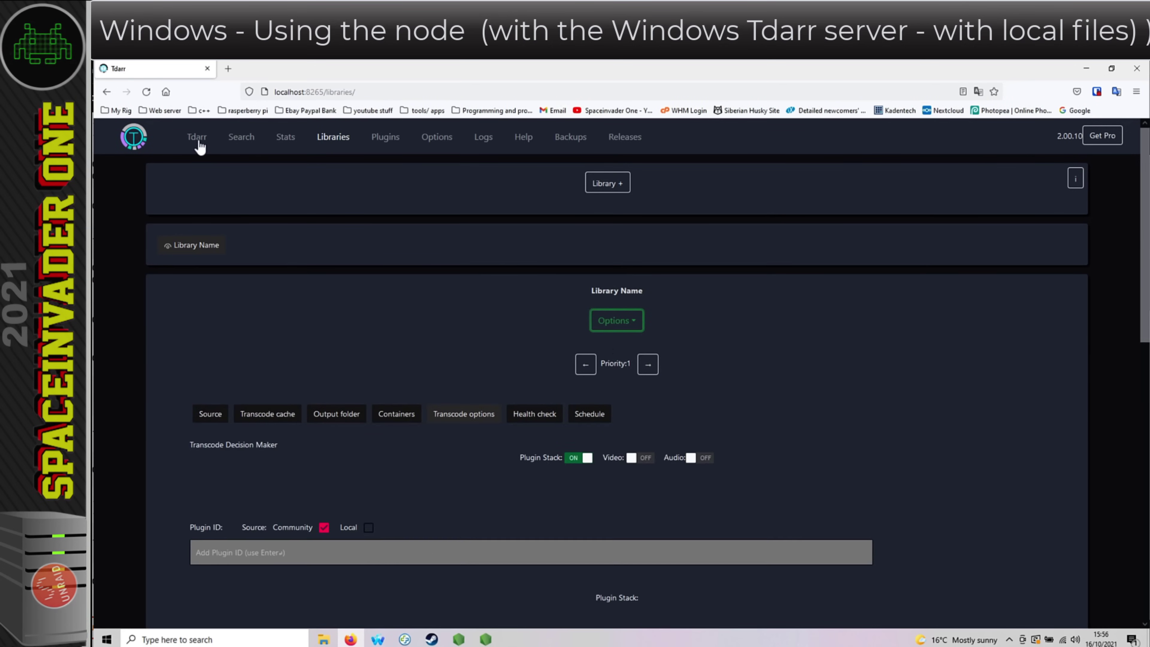
- On the mad-myotis node, set the CPU and GPU workers to 2 each for both transcode and health check
click(199, 146)
scroll(436, 469, down, 2)
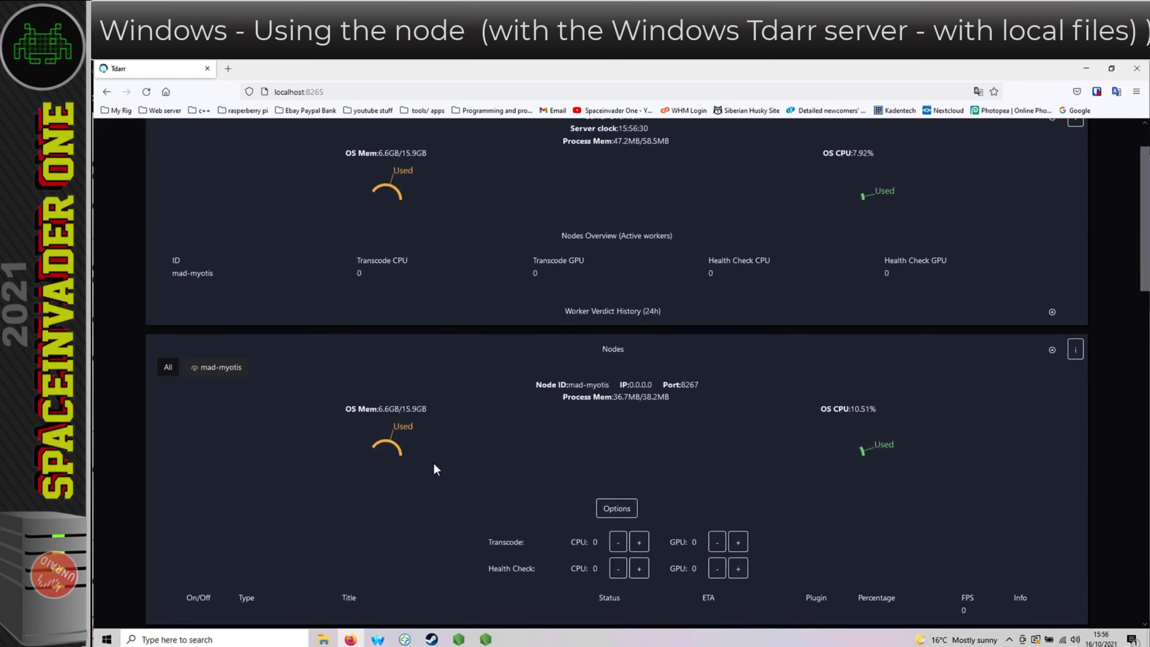
click(639, 535)
click(639, 535)
click(639, 563)
click(639, 562)
click(738, 535)
click(738, 535)
click(738, 562)
click(738, 562)
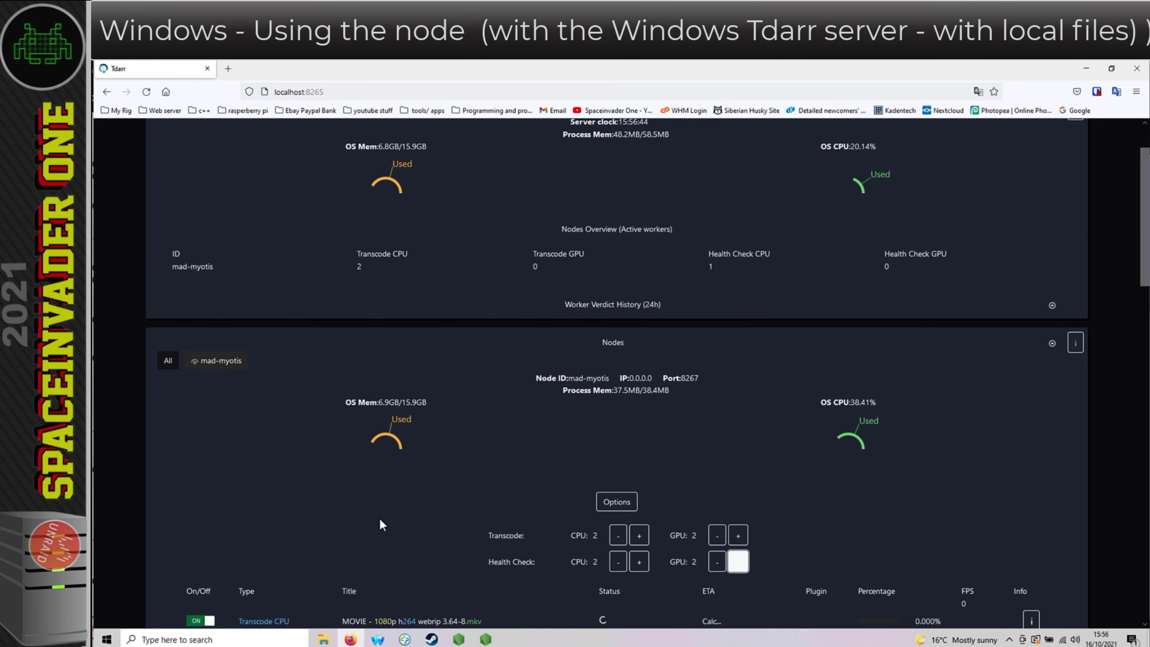
scroll(382, 519, down, 3)
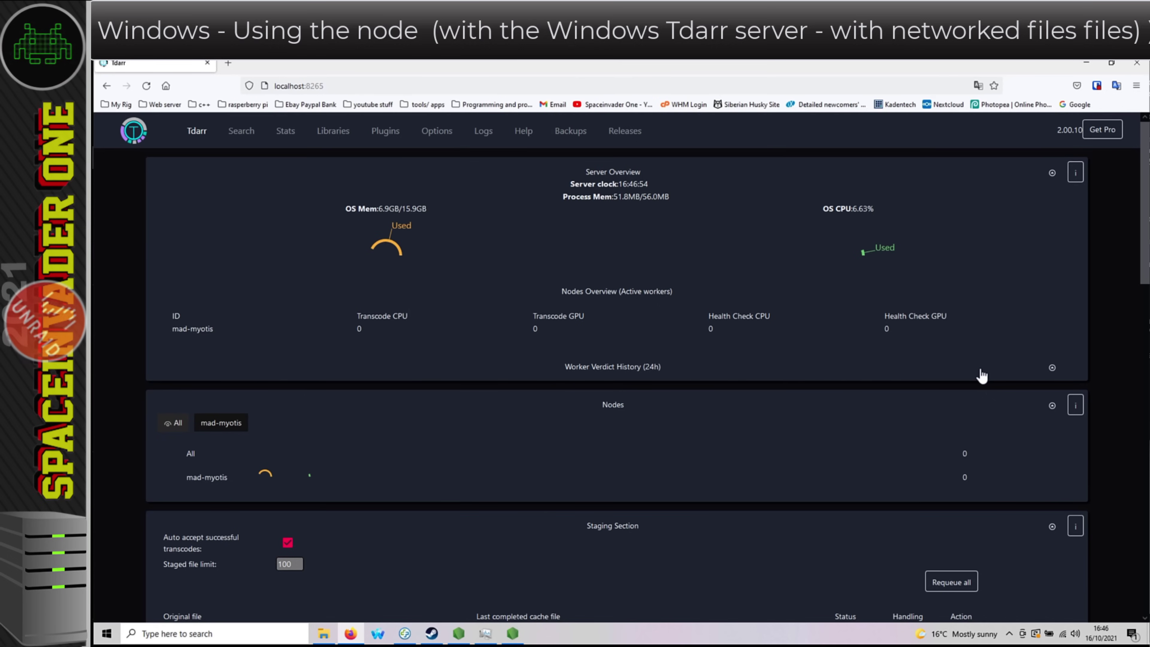
- Map the network folder \\10.10.20.199\movies as drive X: in File Explorer and close the opened drive window
click(1087, 62)
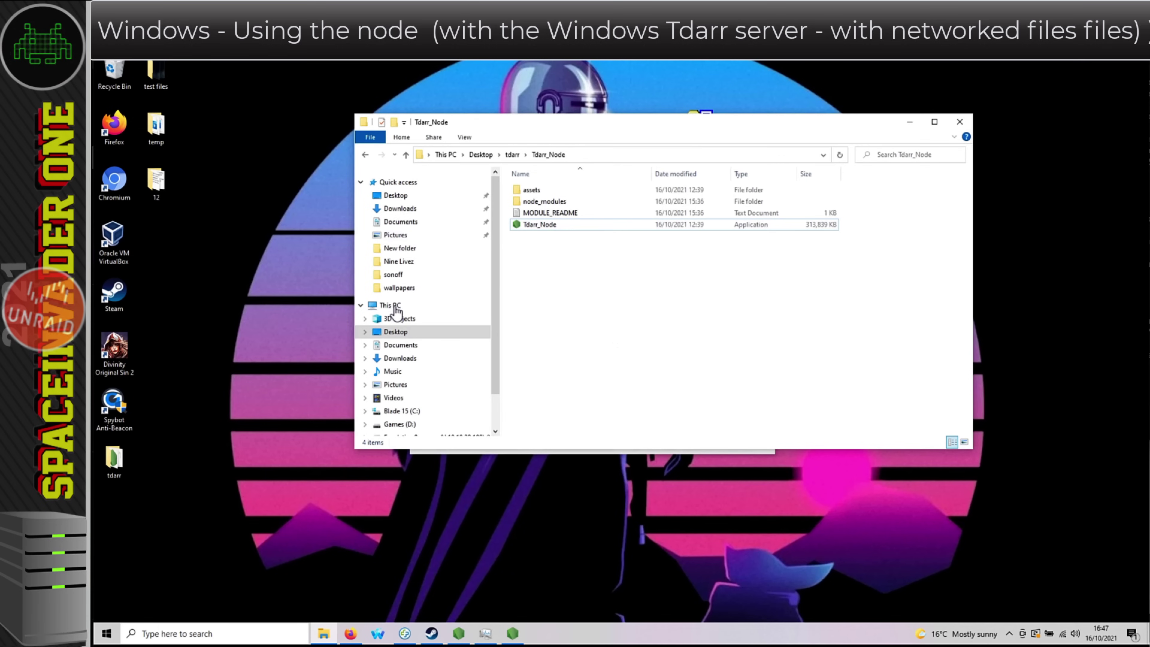
click(391, 305)
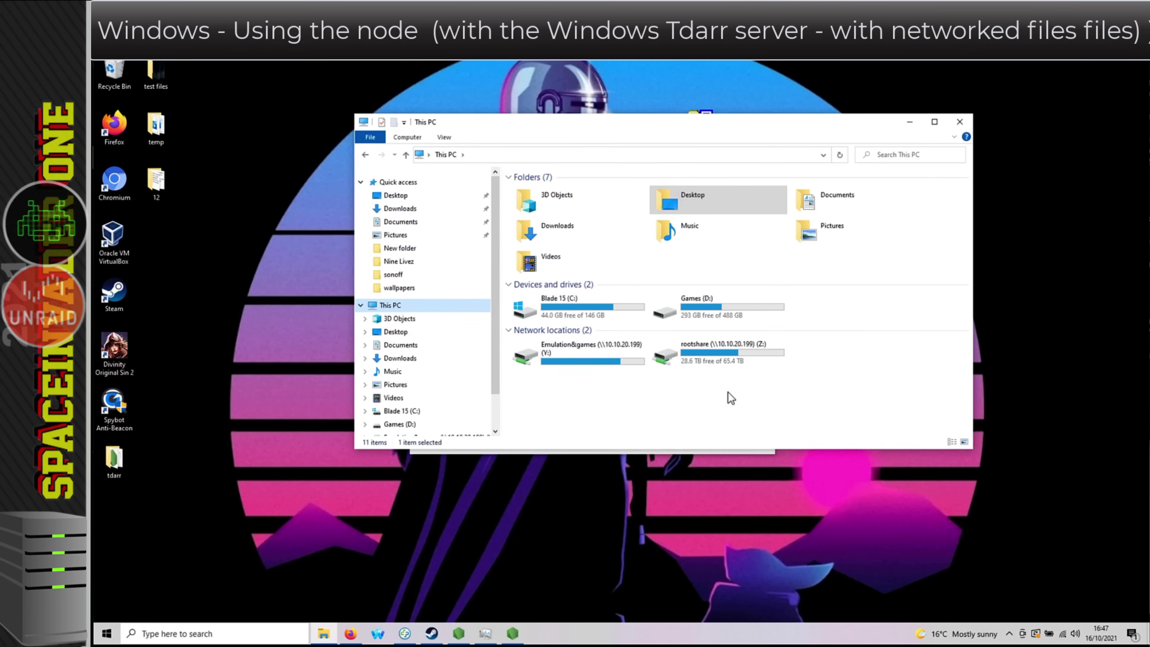
click(409, 137)
click(488, 158)
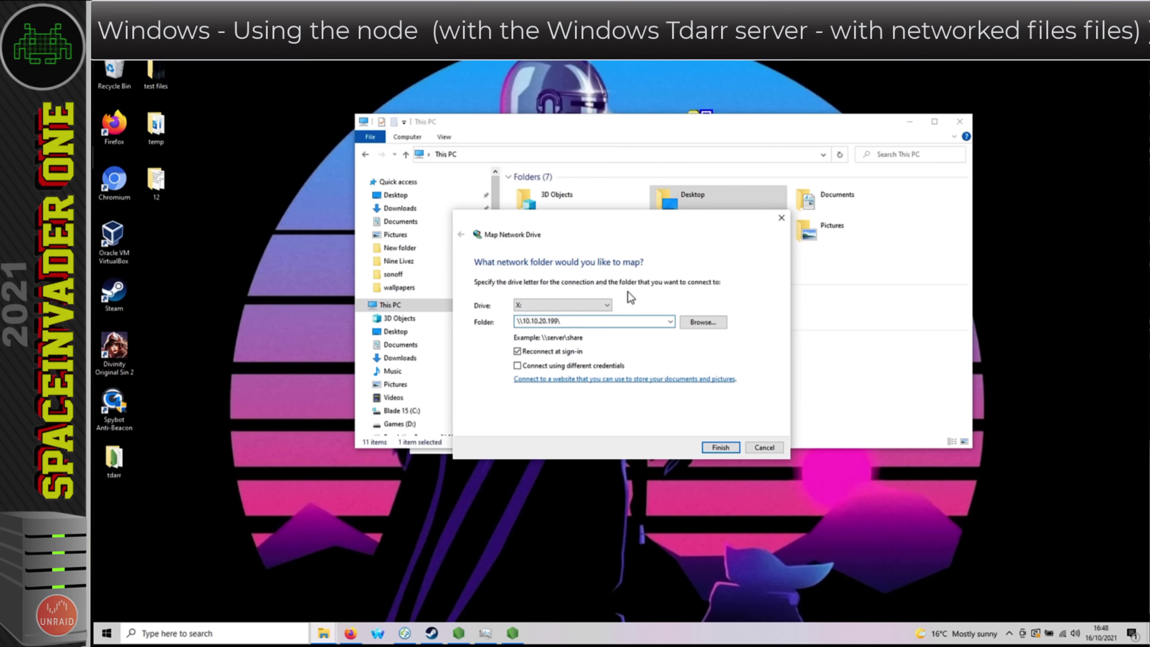
text(movies)
key(Return)
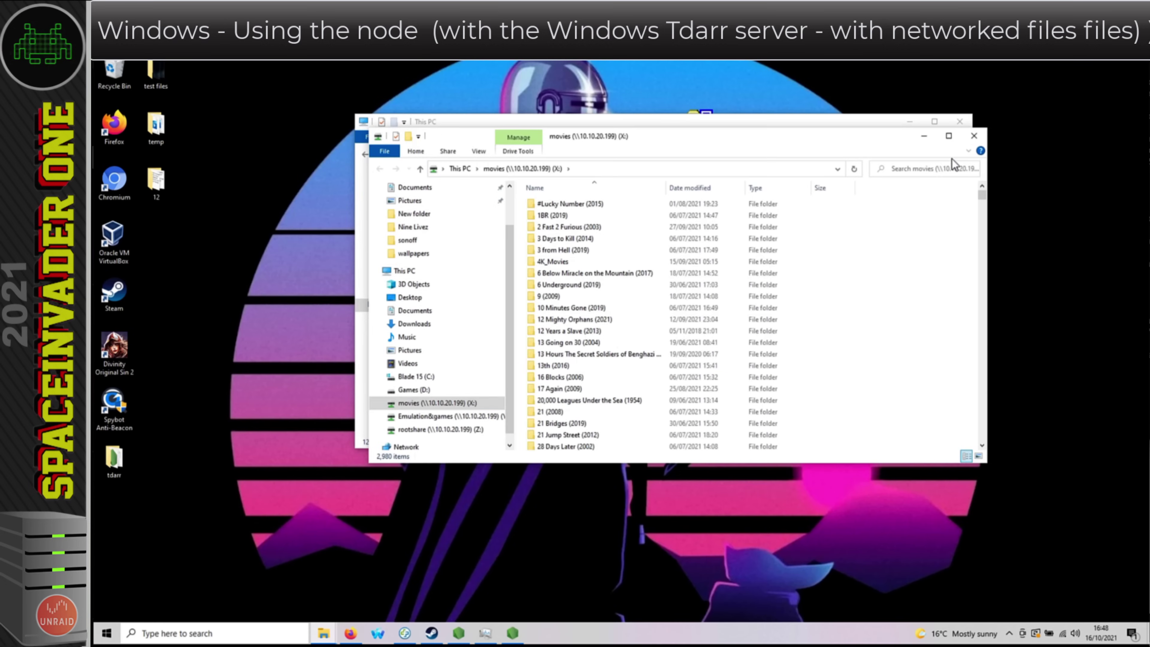
click(975, 137)
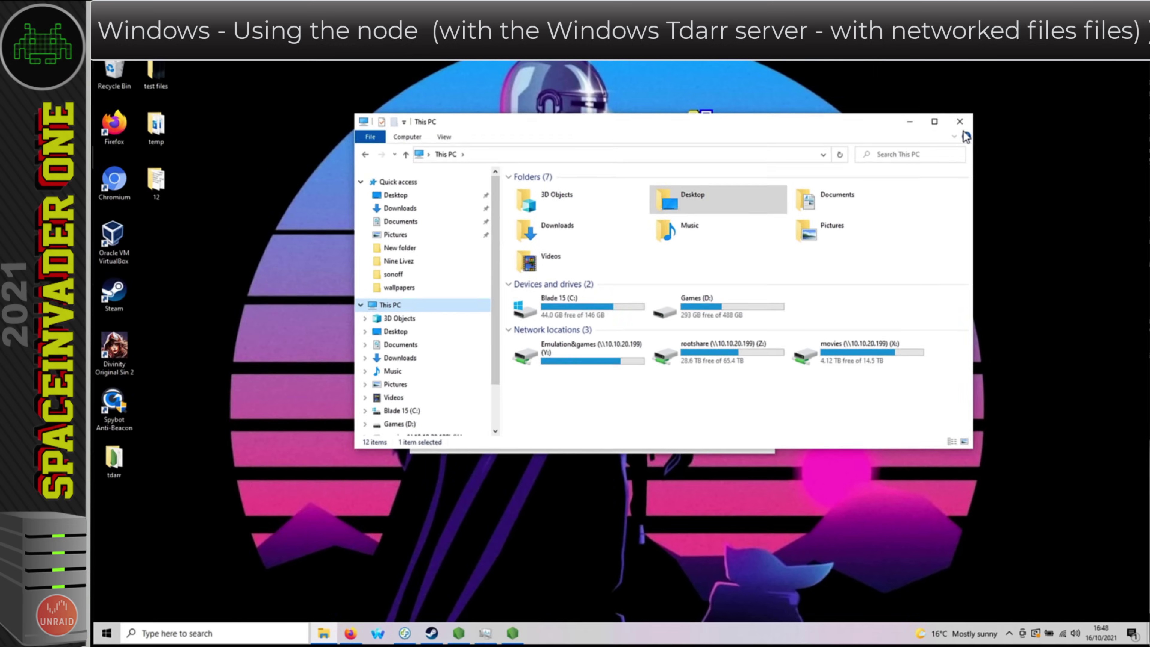
- Return to Tdarr in Firefox, add a library and set its source to the mapped network drive x:/
click(351, 634)
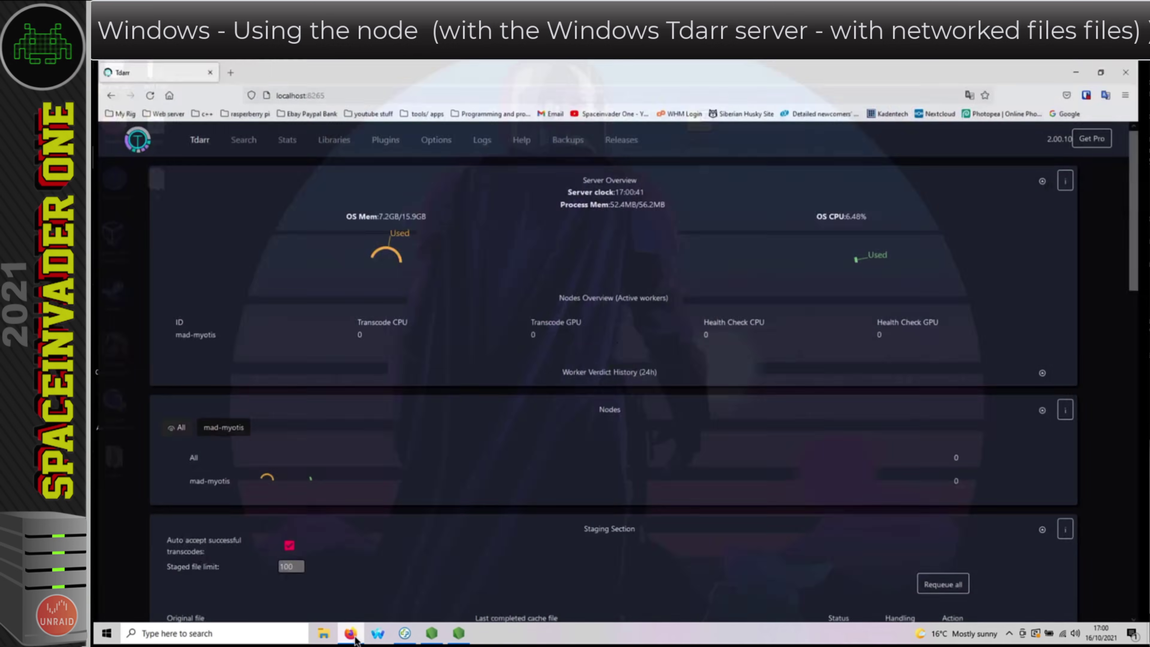
click(335, 134)
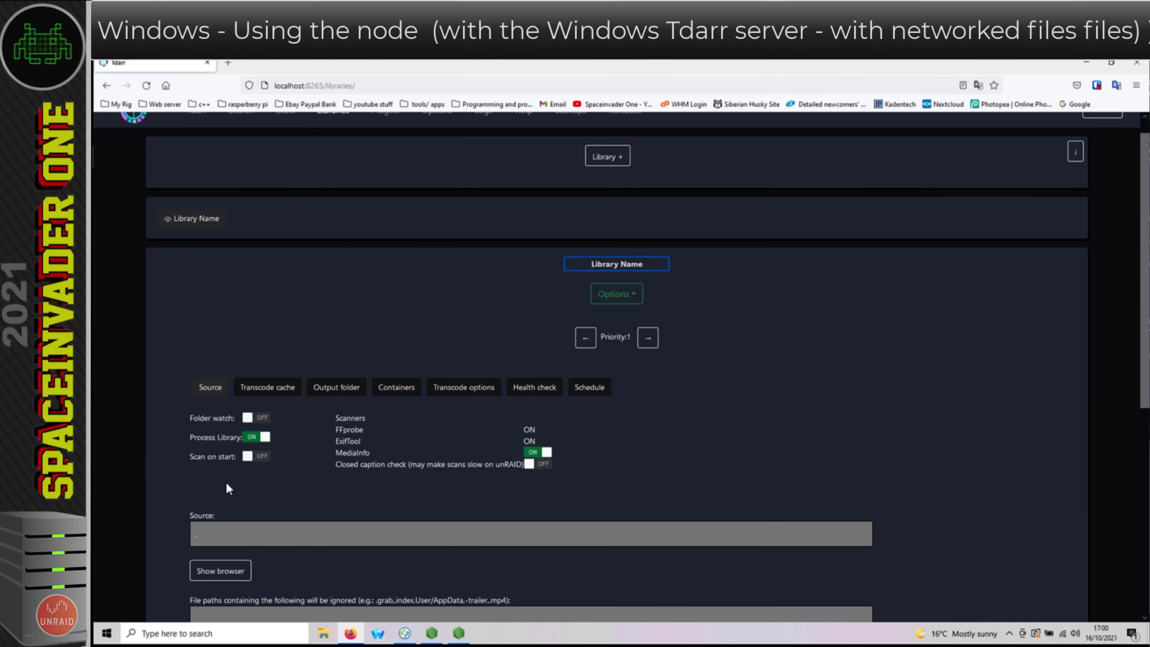
scroll(226, 483, down, 1)
click(238, 557)
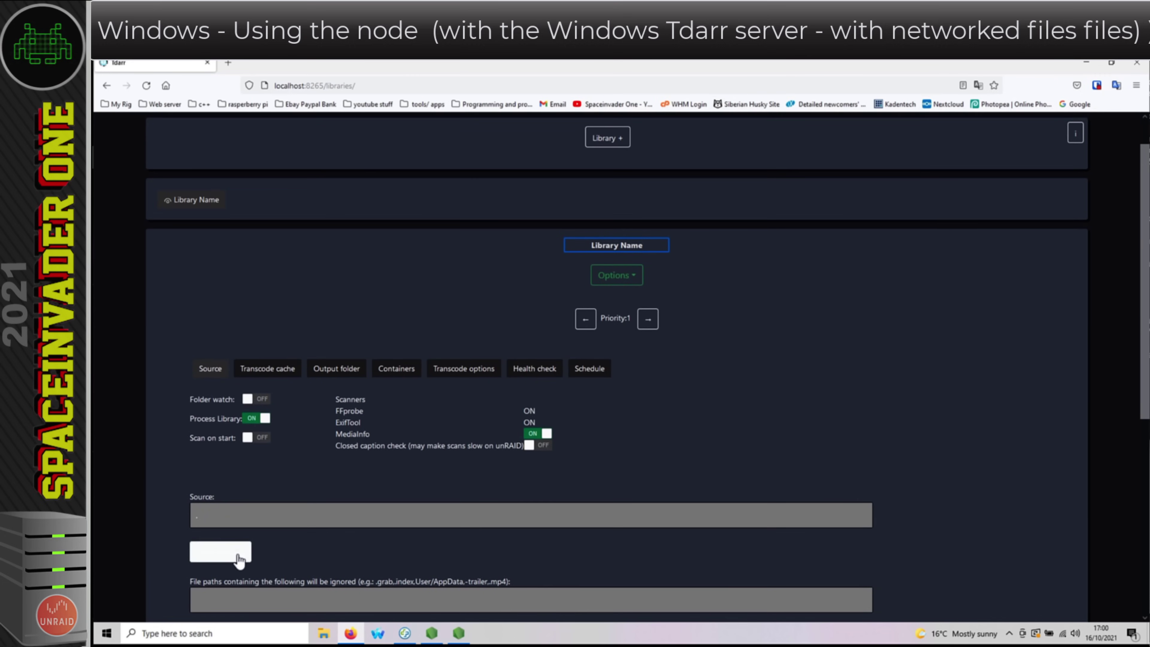
scroll(236, 547, down, 2)
scroll(324, 507, down, 4)
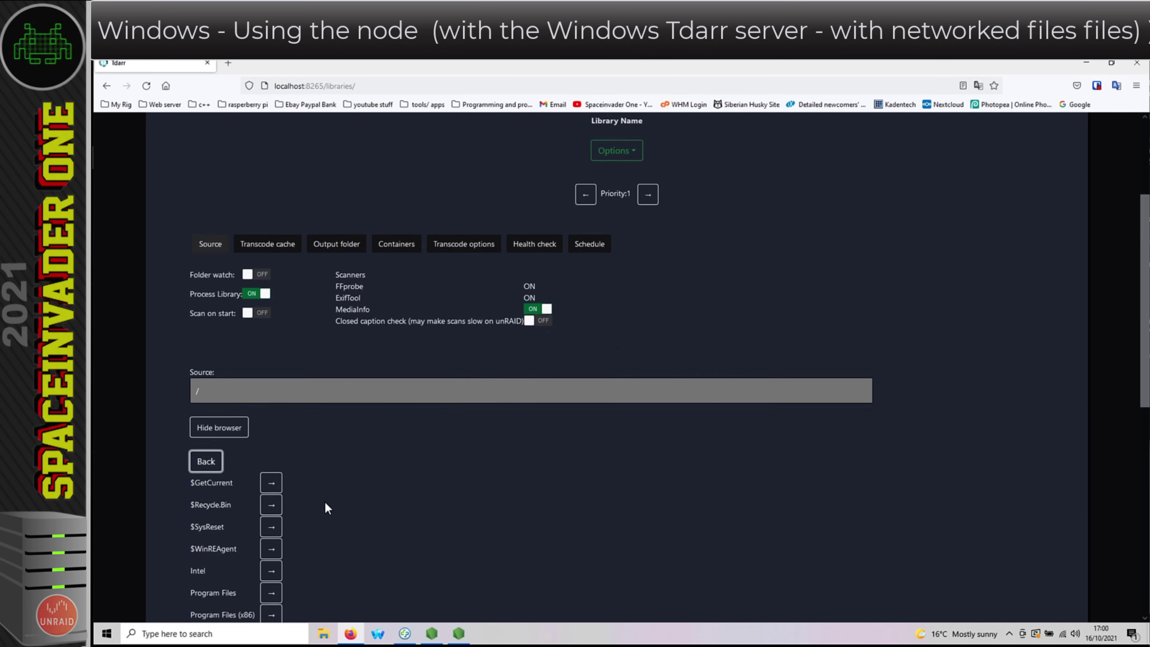
scroll(354, 365, down, 1)
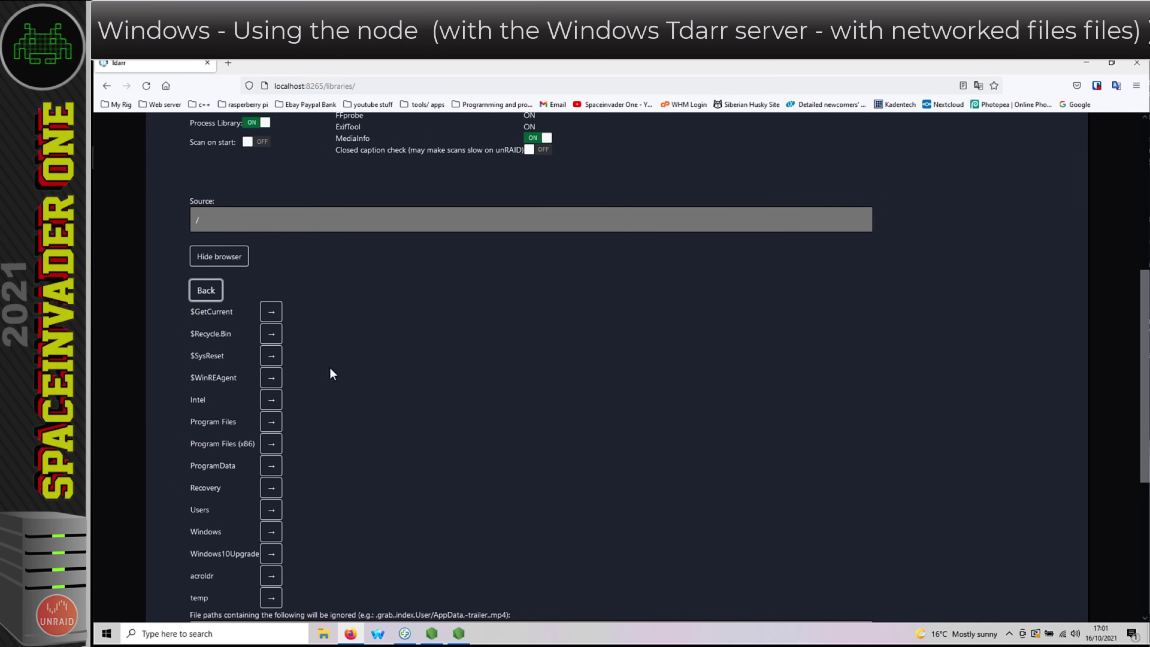
click(209, 222)
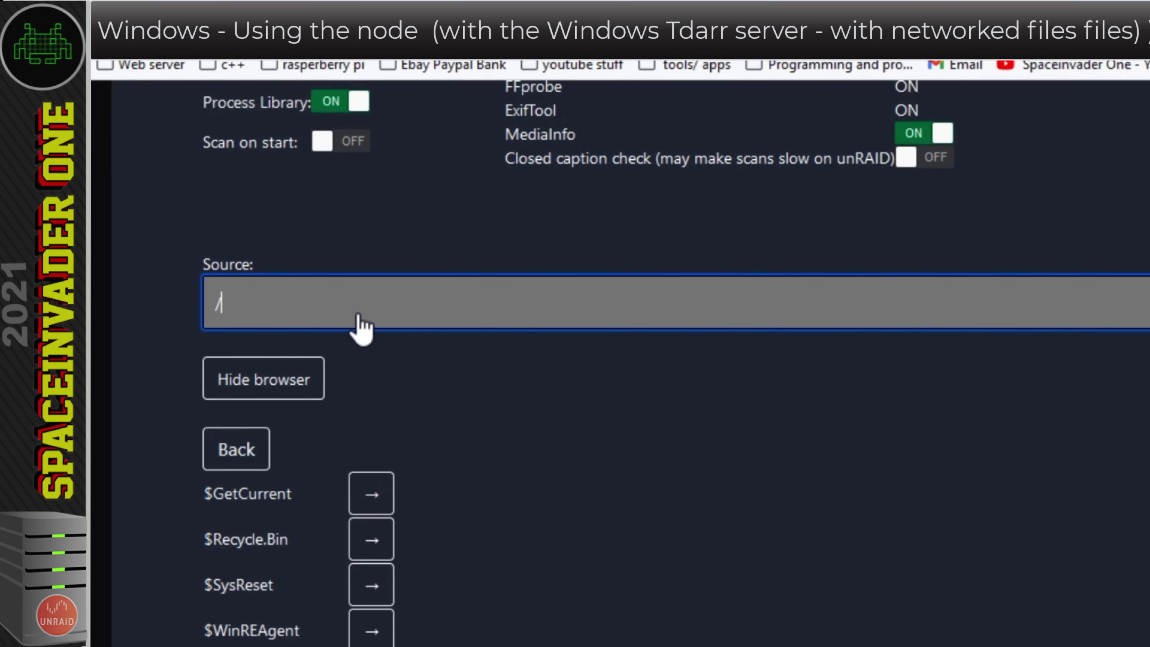
key(BackSpace)
text(x:)
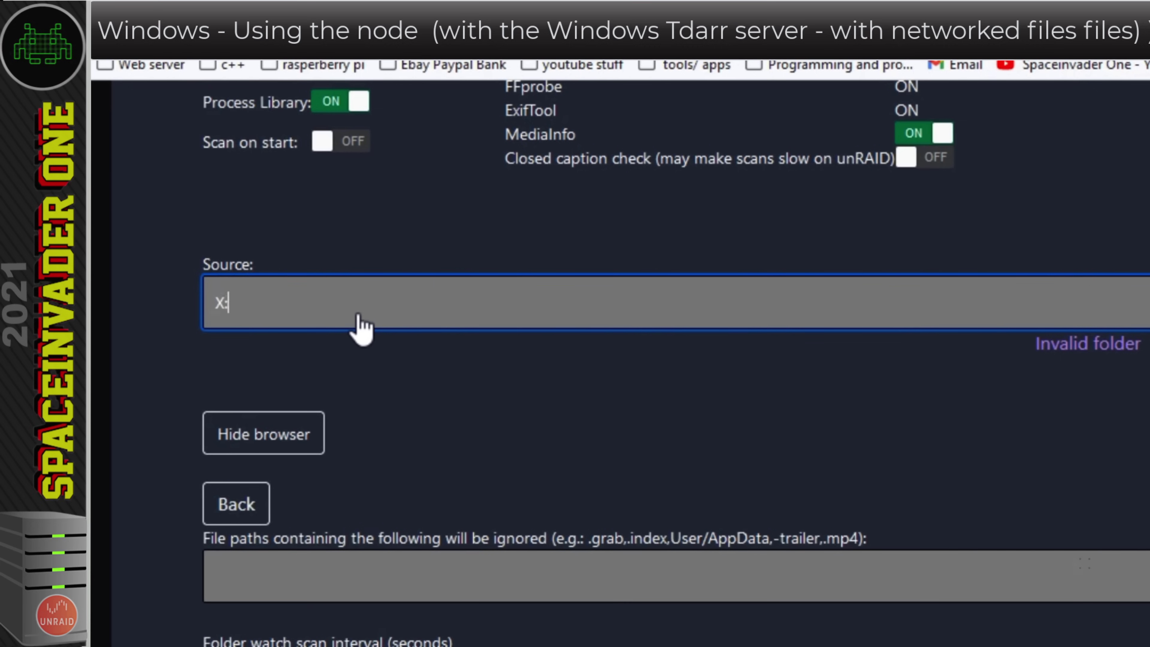
text(/)
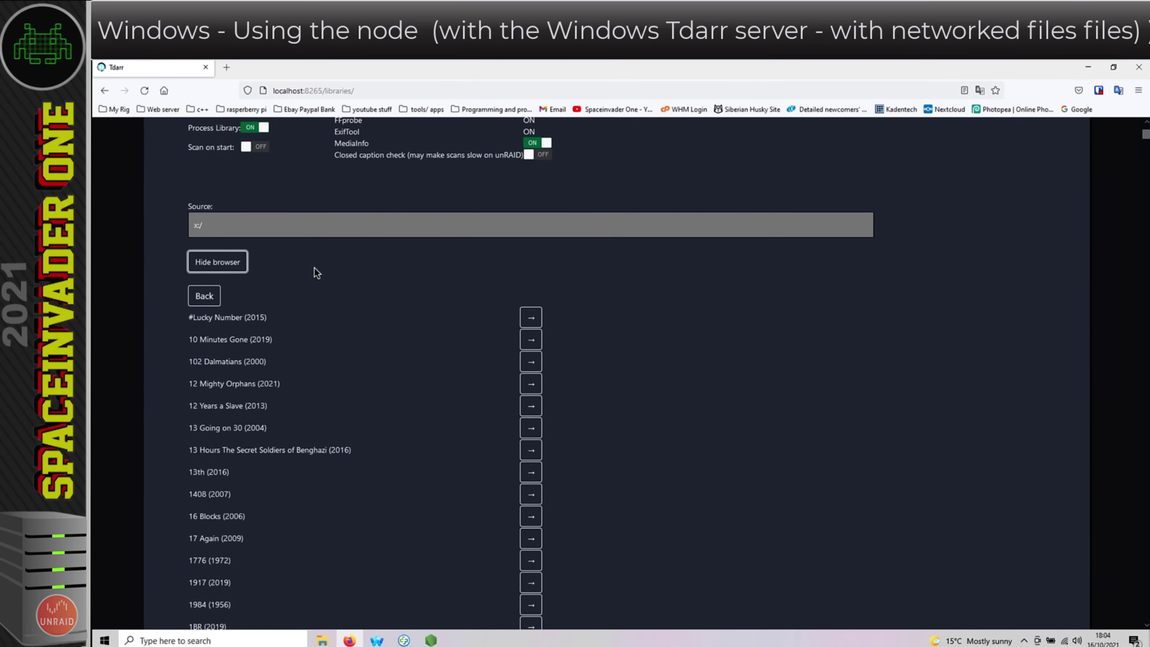
- Check the library's transcode cache folder and run a fresh scan of the library
scroll(315, 272, up, 7)
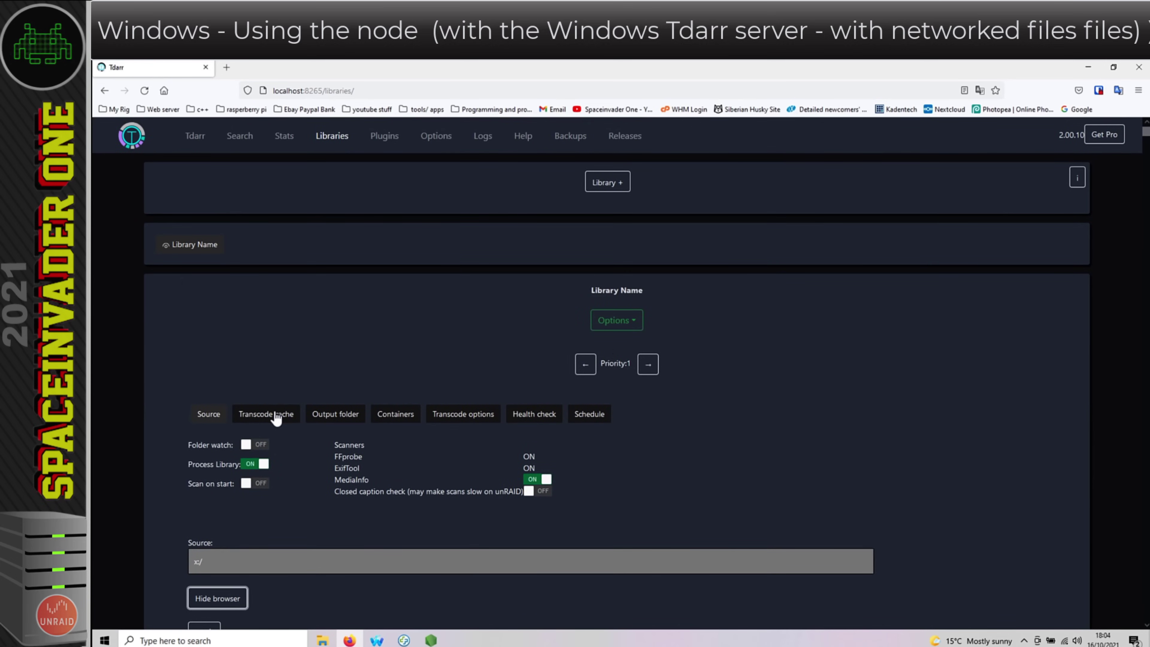
click(276, 417)
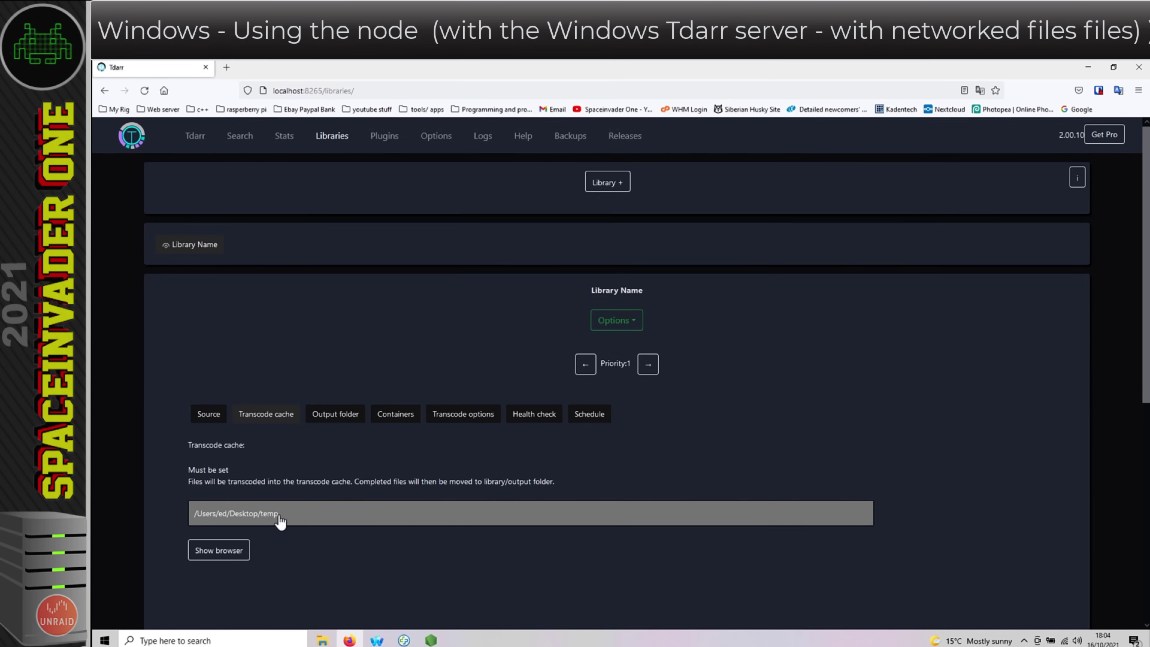
click(619, 326)
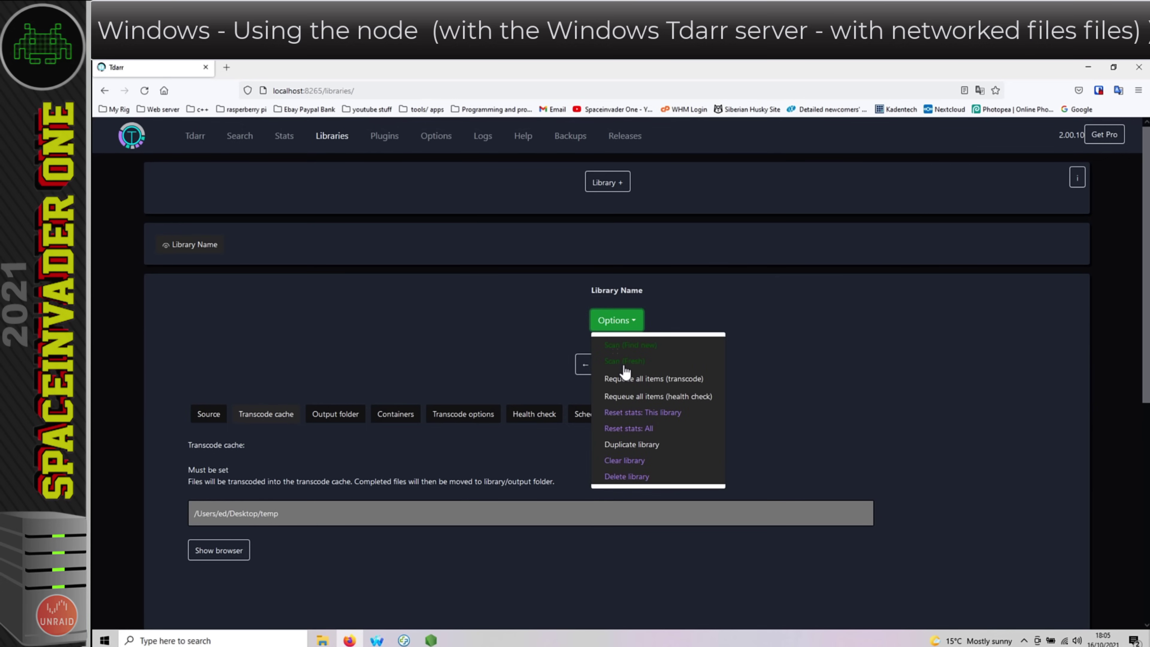
click(625, 363)
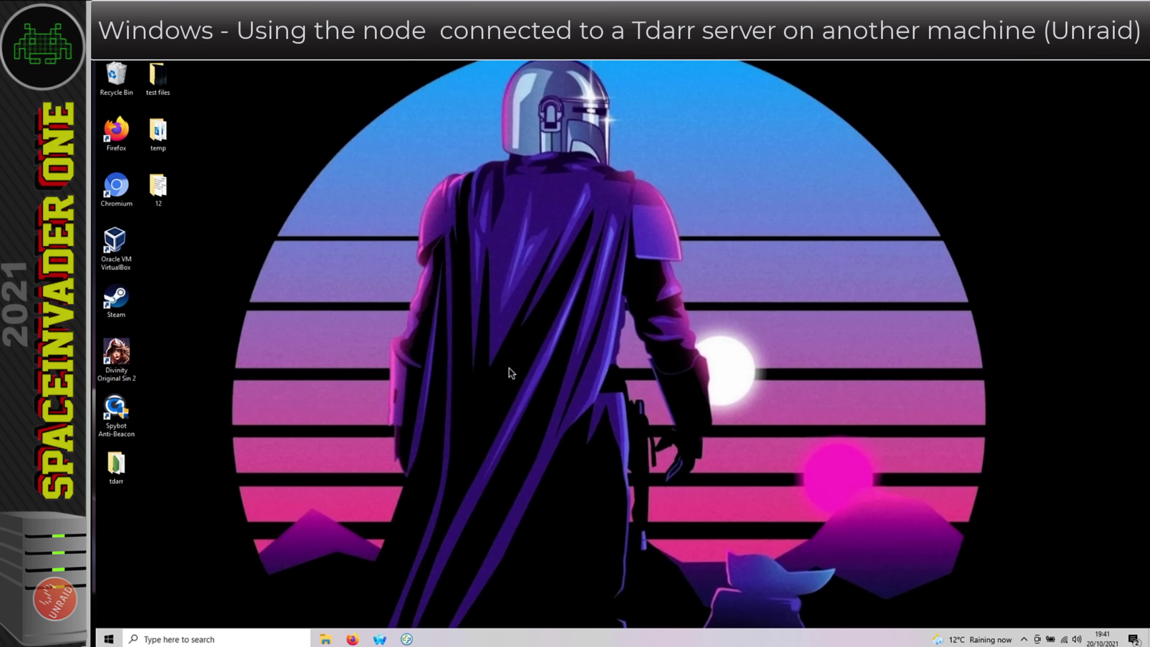
- Open the tdarr container's web interface from Unraid's Docker page in Firefox and restore the browser window to a smaller size
click(352, 639)
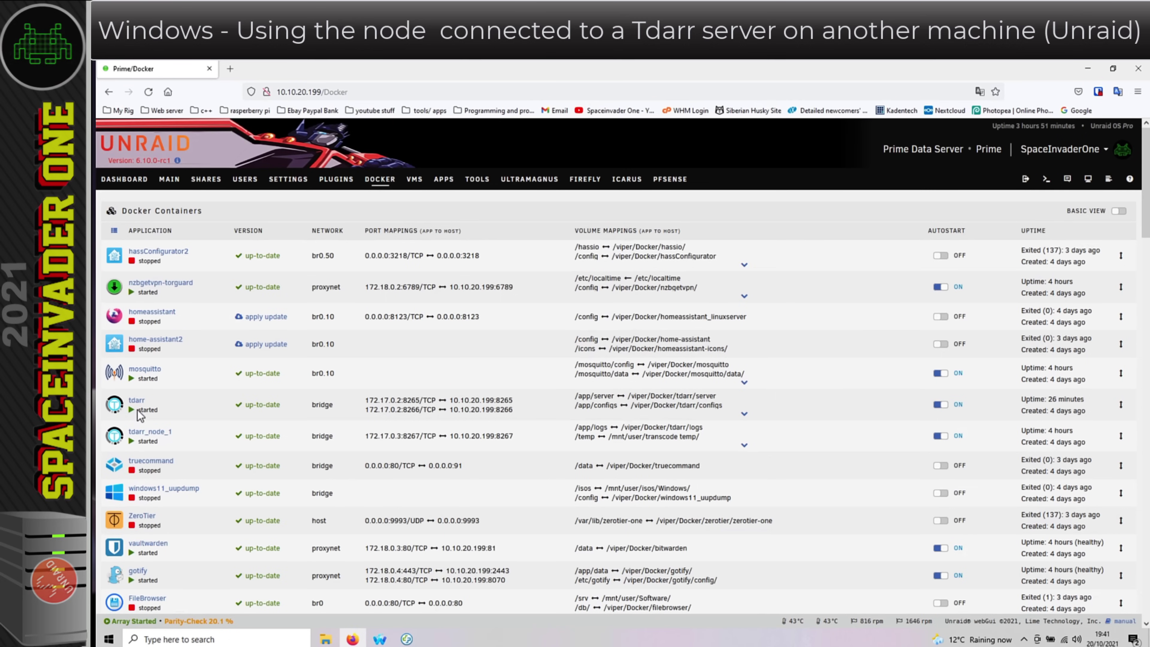
click(114, 405)
click(131, 426)
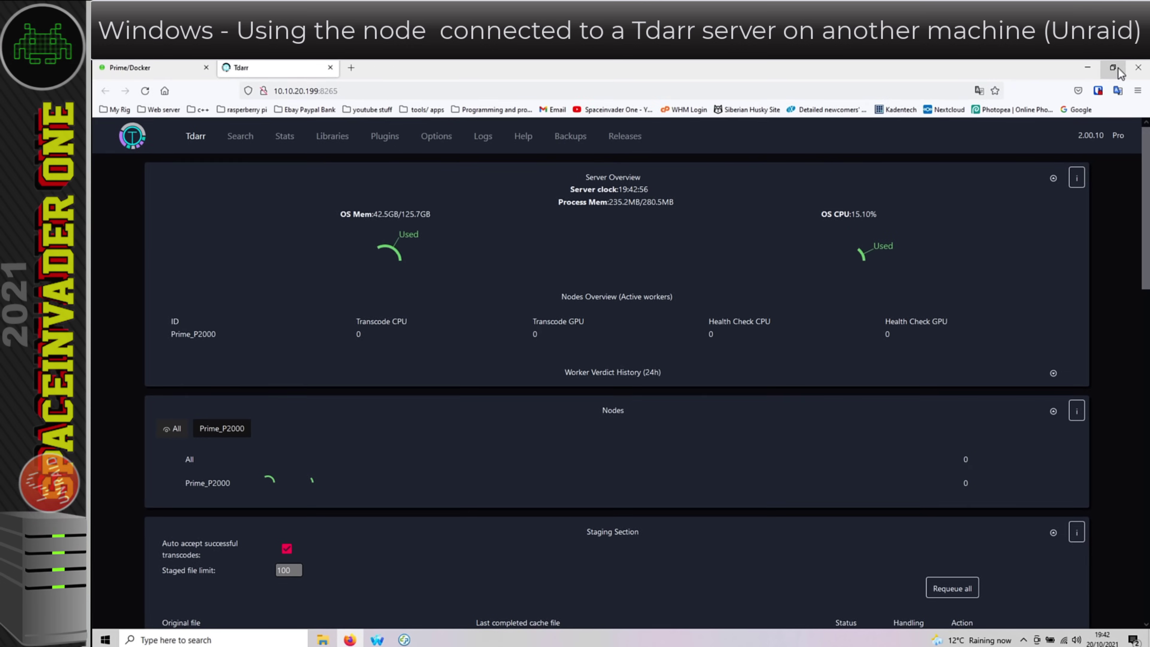
click(1113, 68)
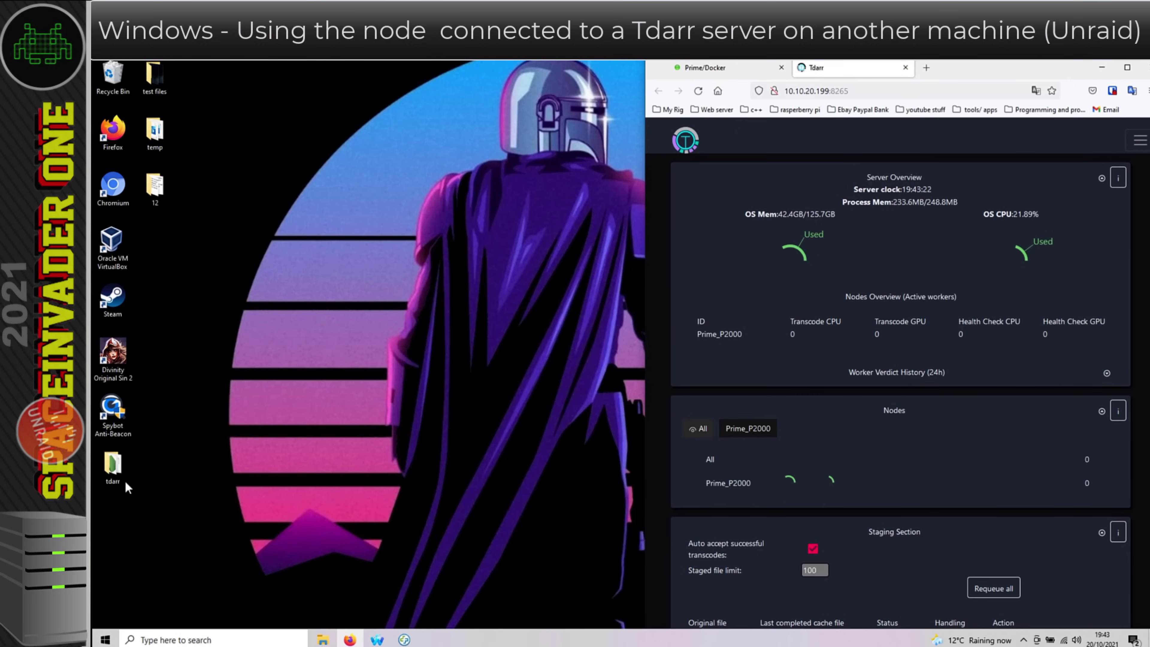
- Open the desktop's tdarr folder in File Explorer and fit its window beside the browser
click(115, 475)
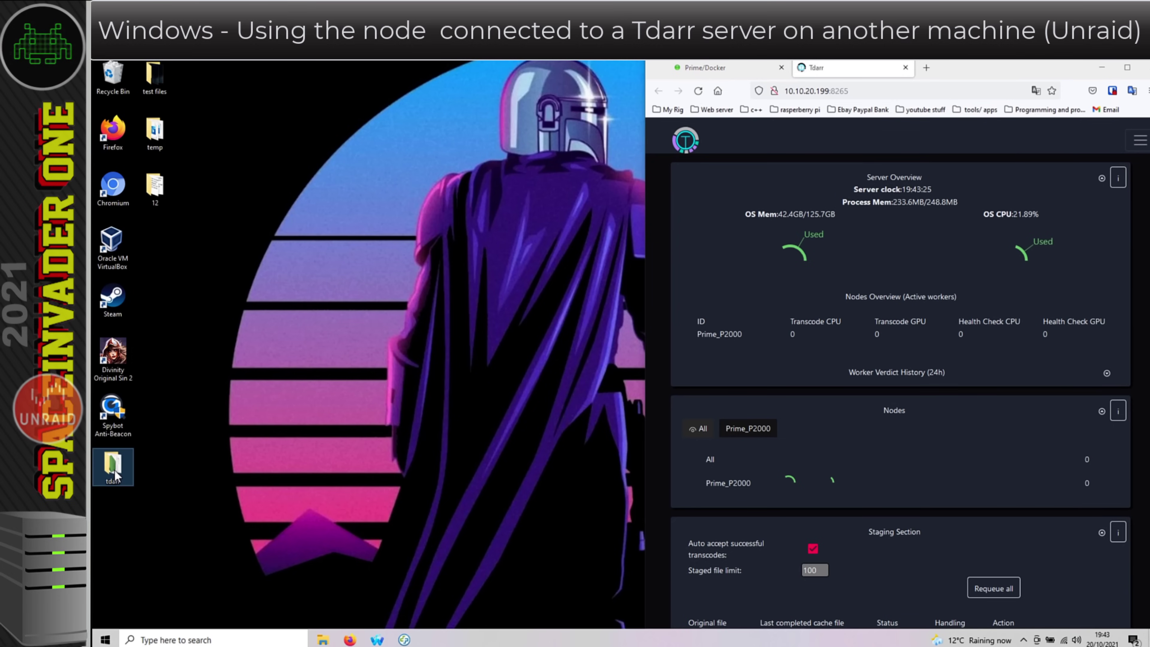
double_click(113, 467)
drag(632, 221, 635, 221)
drag(437, 393, 432, 637)
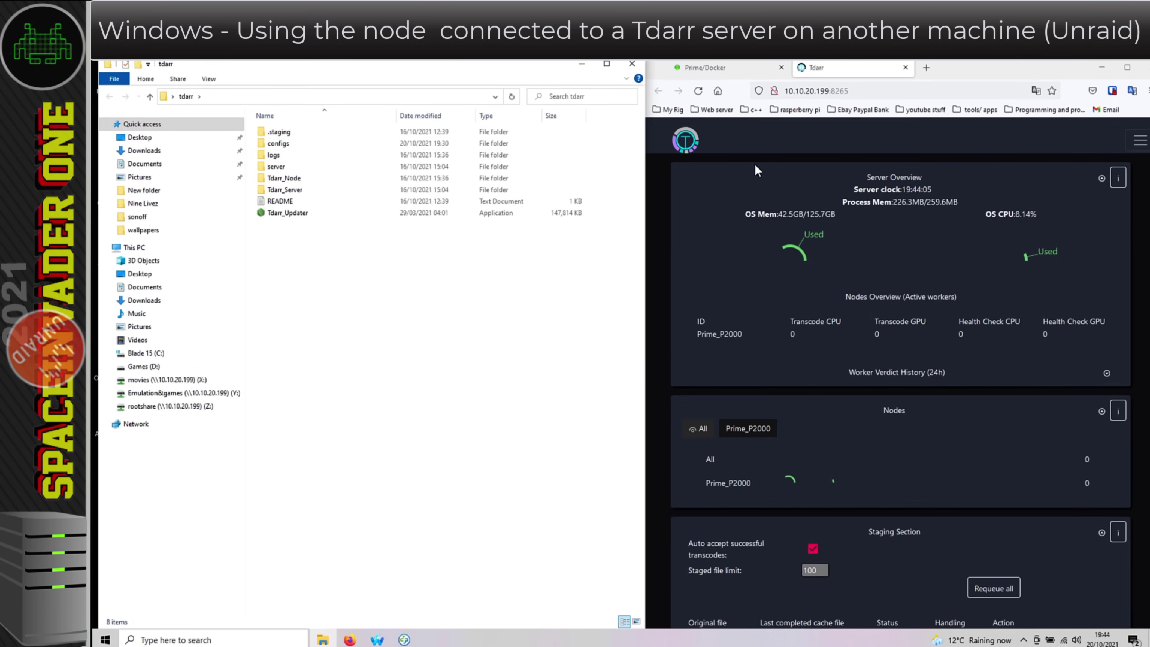
- Open the tdarr container's edit page in Unraid and review its media library and transcode cache path mappings
click(724, 68)
click(659, 418)
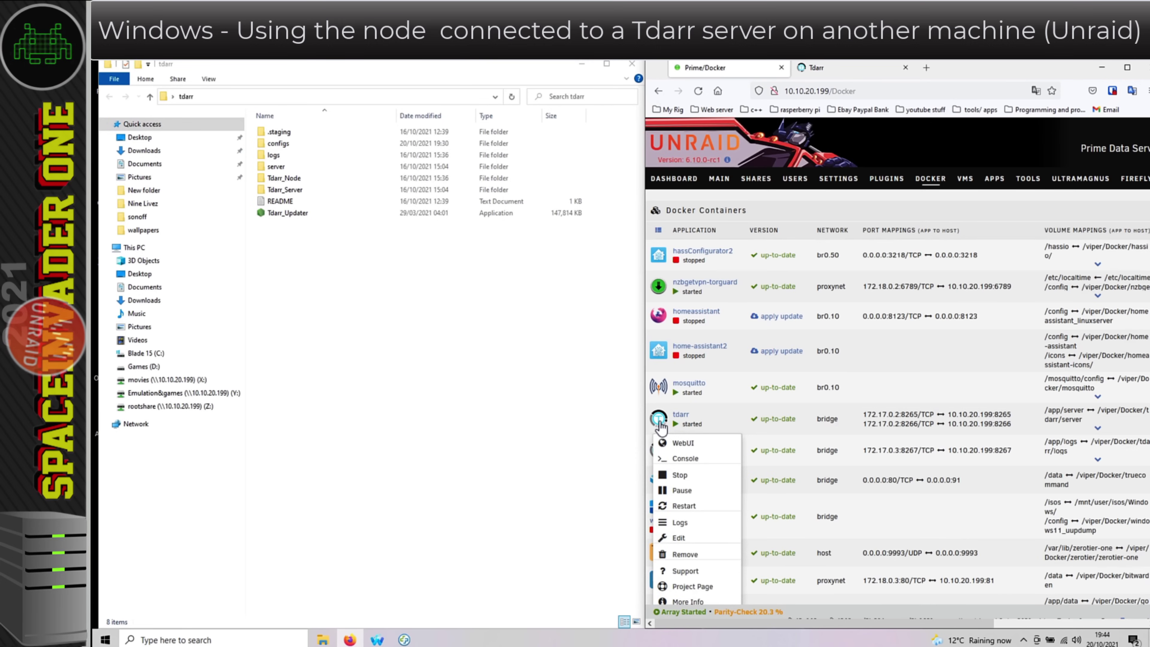
click(682, 538)
scroll(725, 491, down, 15)
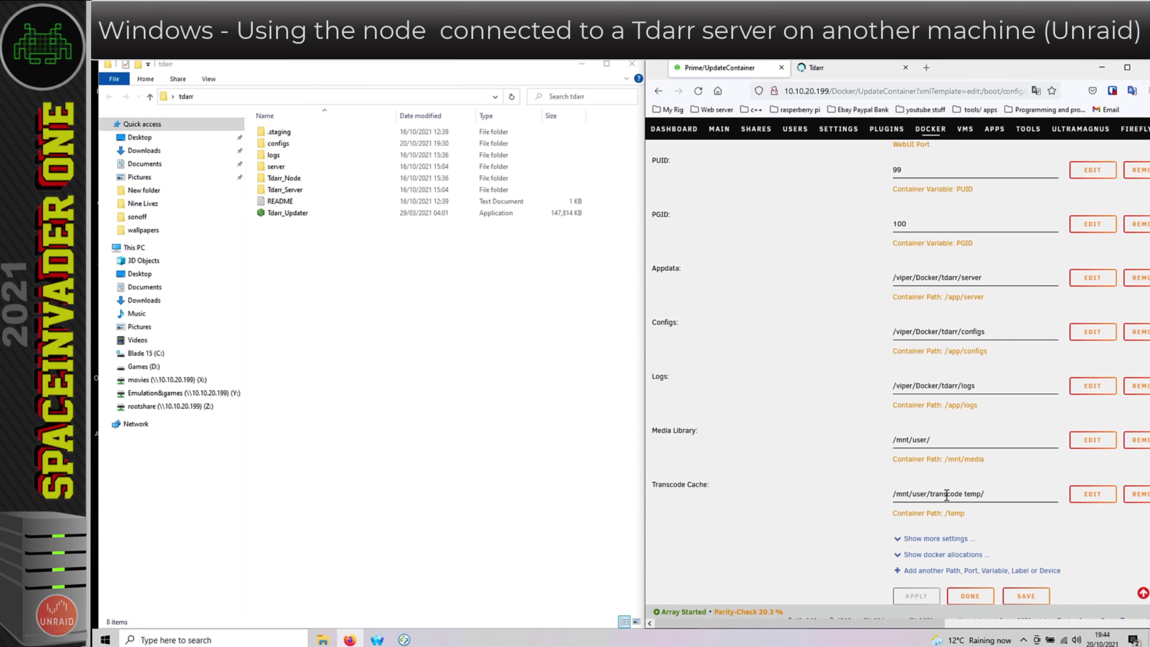
- Check the source and transcode cache paths of Tdarr's "to transcode movies" library against the Unraid container's path mappings
click(849, 69)
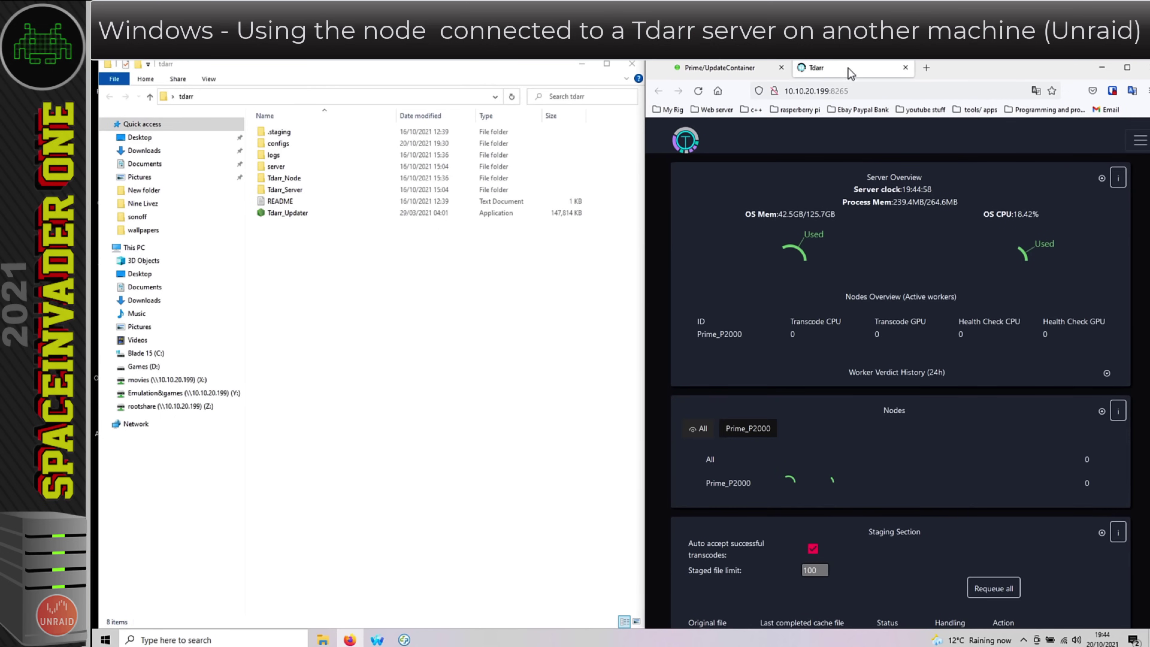
click(1140, 148)
click(692, 252)
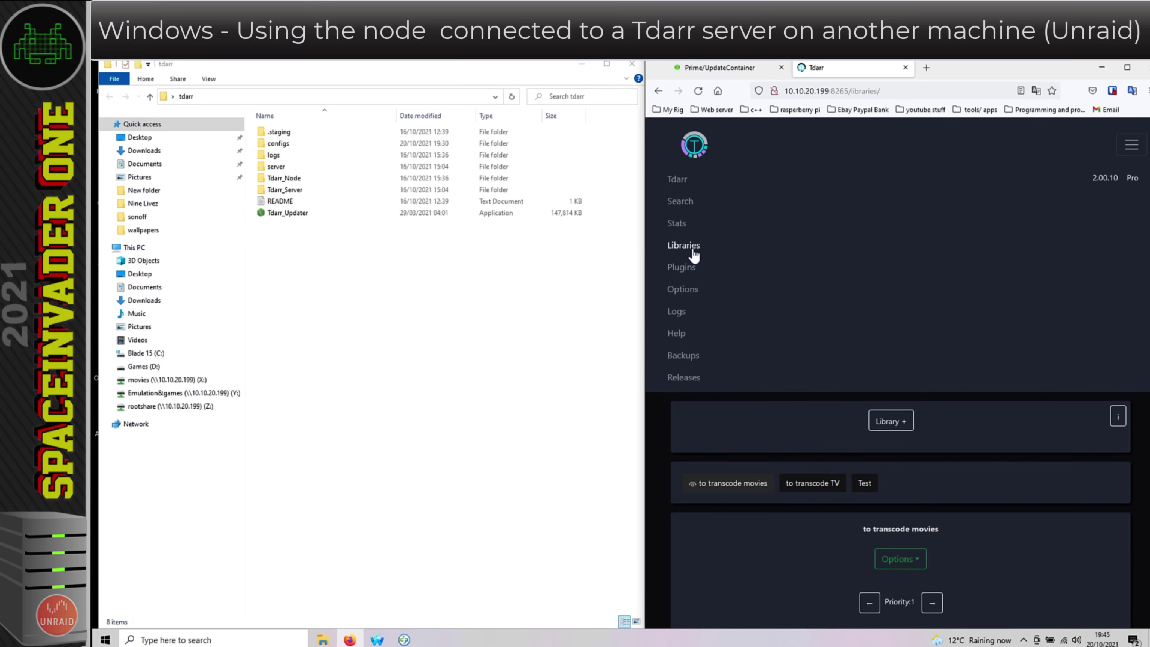
scroll(769, 364, down, 2)
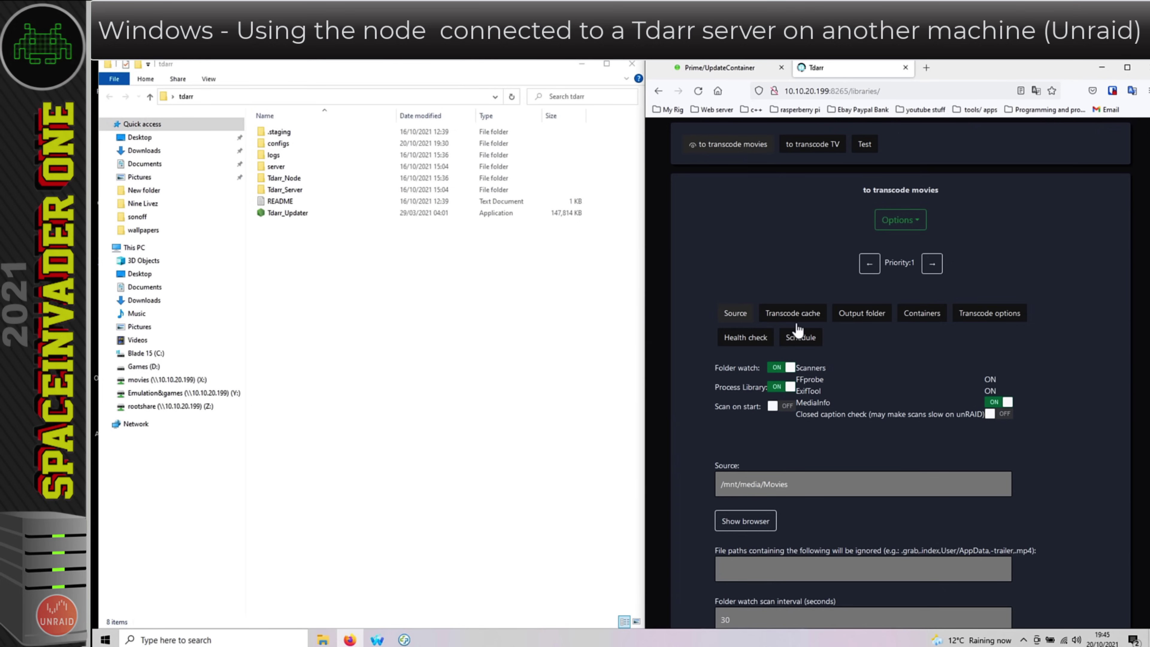
click(785, 319)
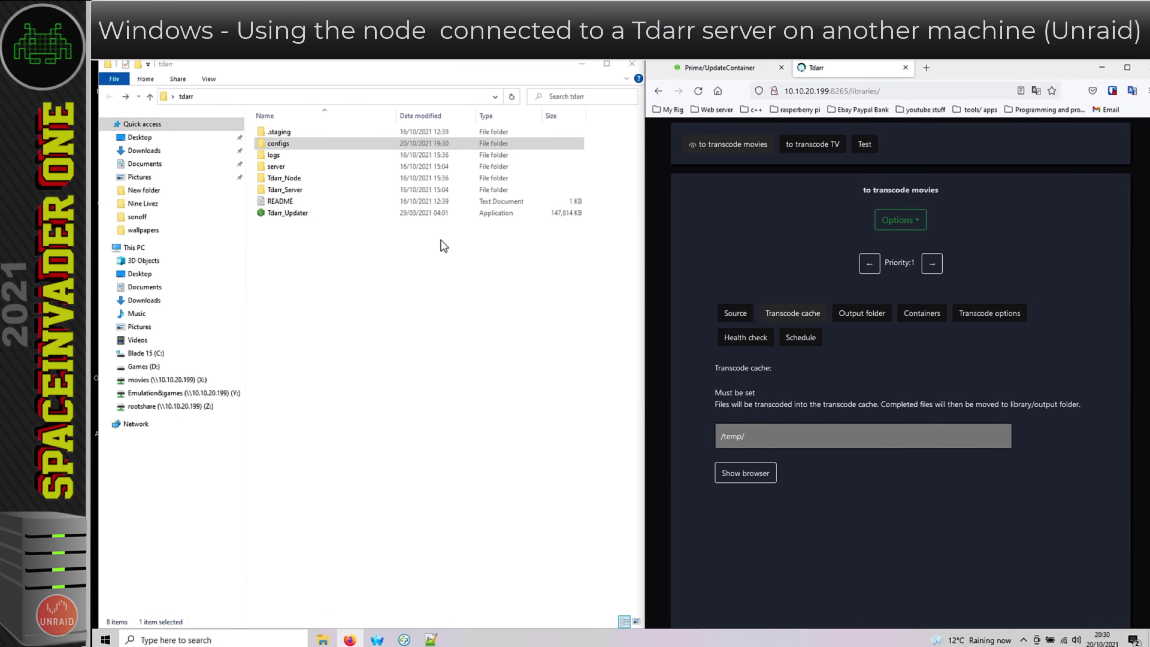
click(736, 313)
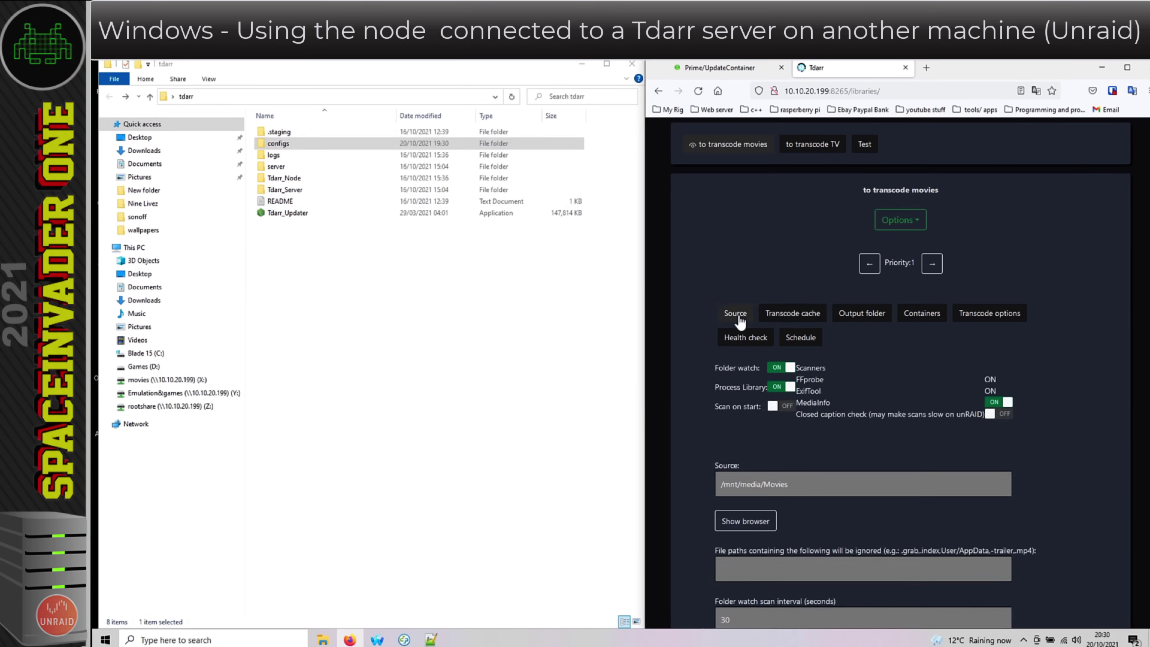
click(776, 317)
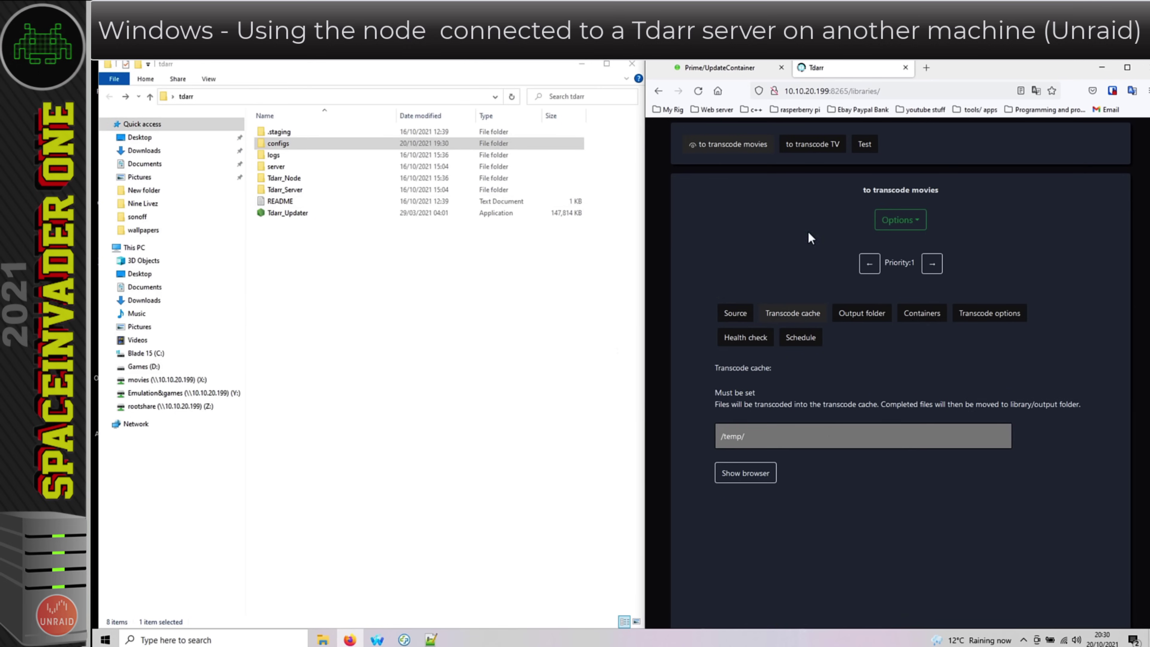
click(759, 73)
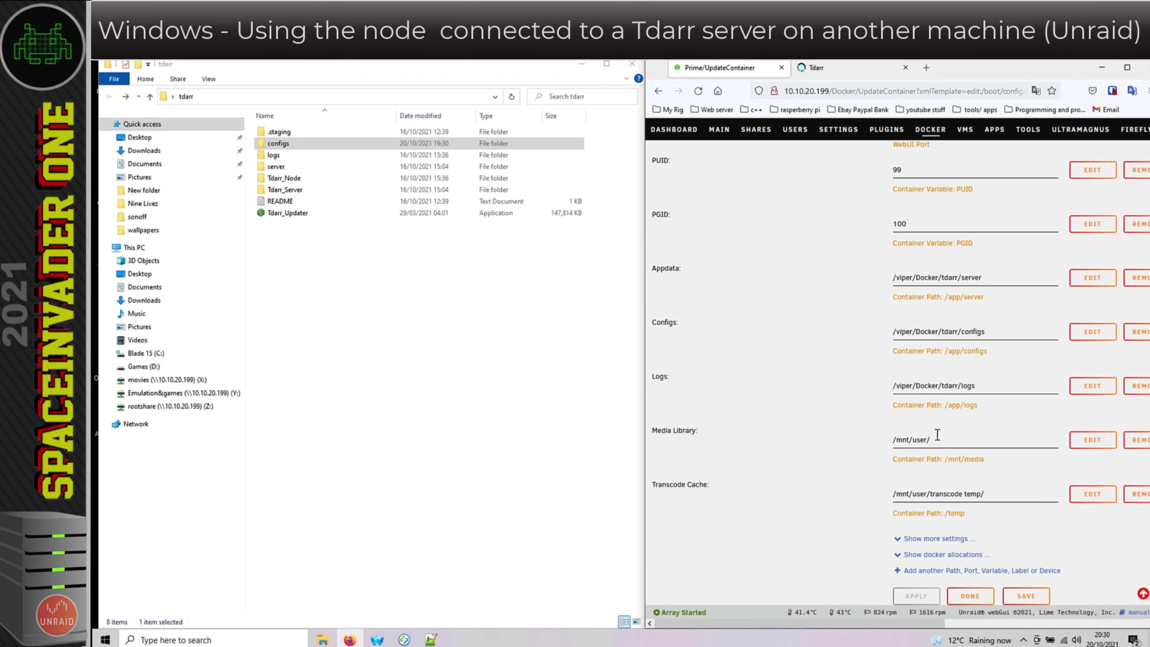
- Open Tdarr_Node_Config.json from the tdarr configs folder in Notepad++ and examine the server and node entries under pathTranslators
click(357, 314)
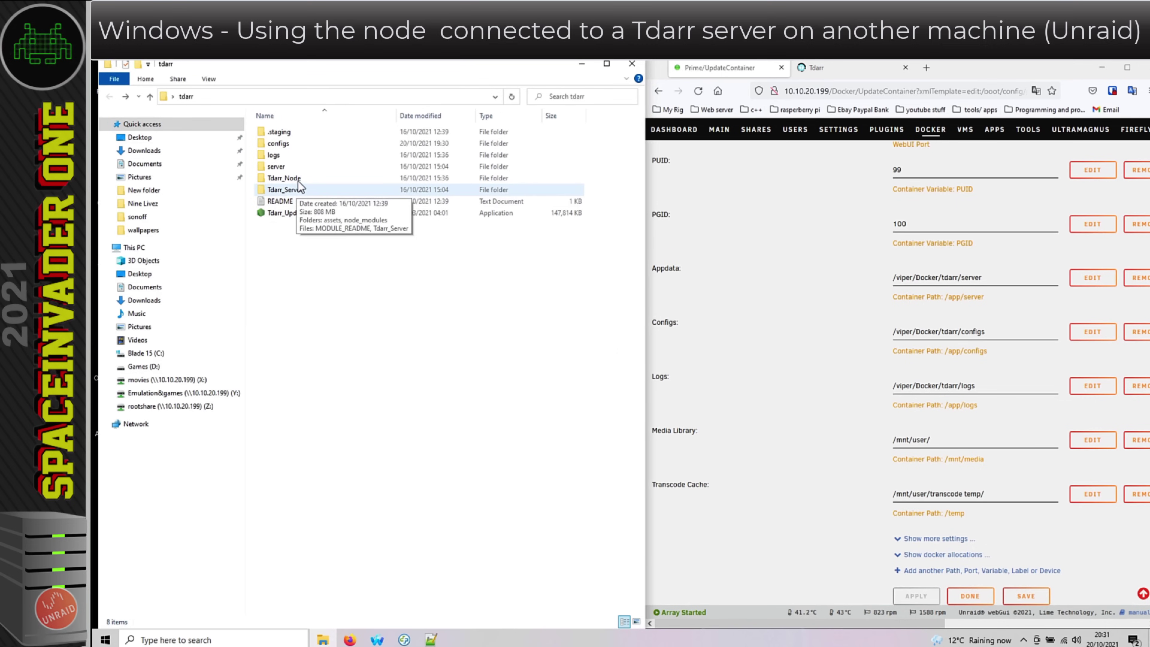
double_click(285, 149)
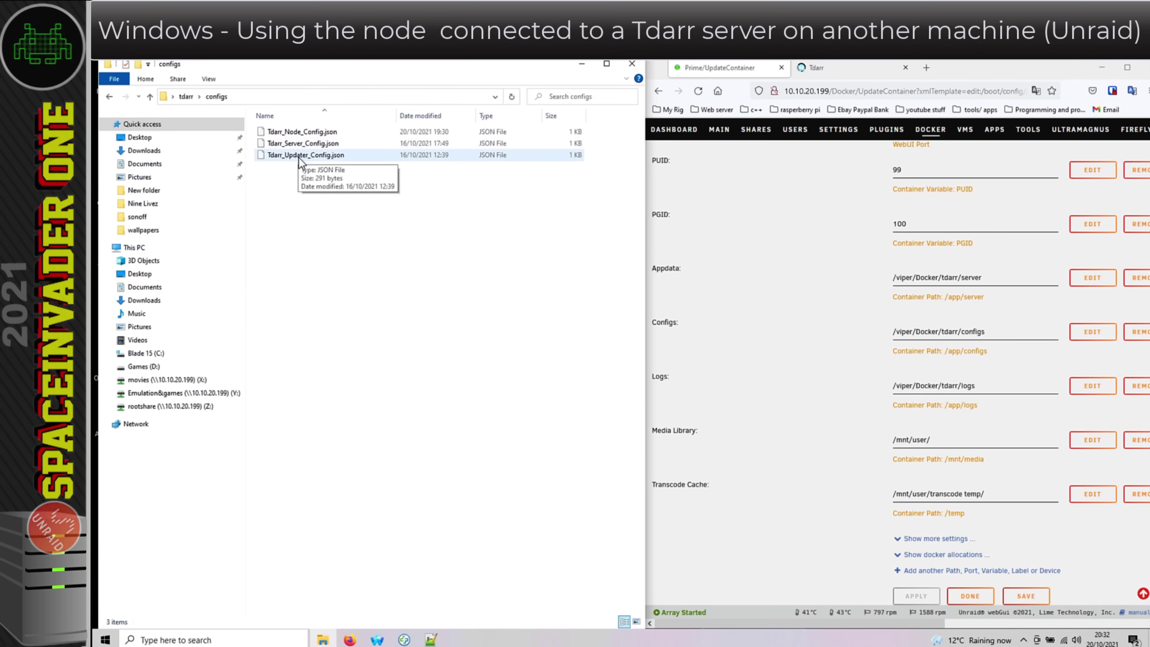
right_click(295, 133)
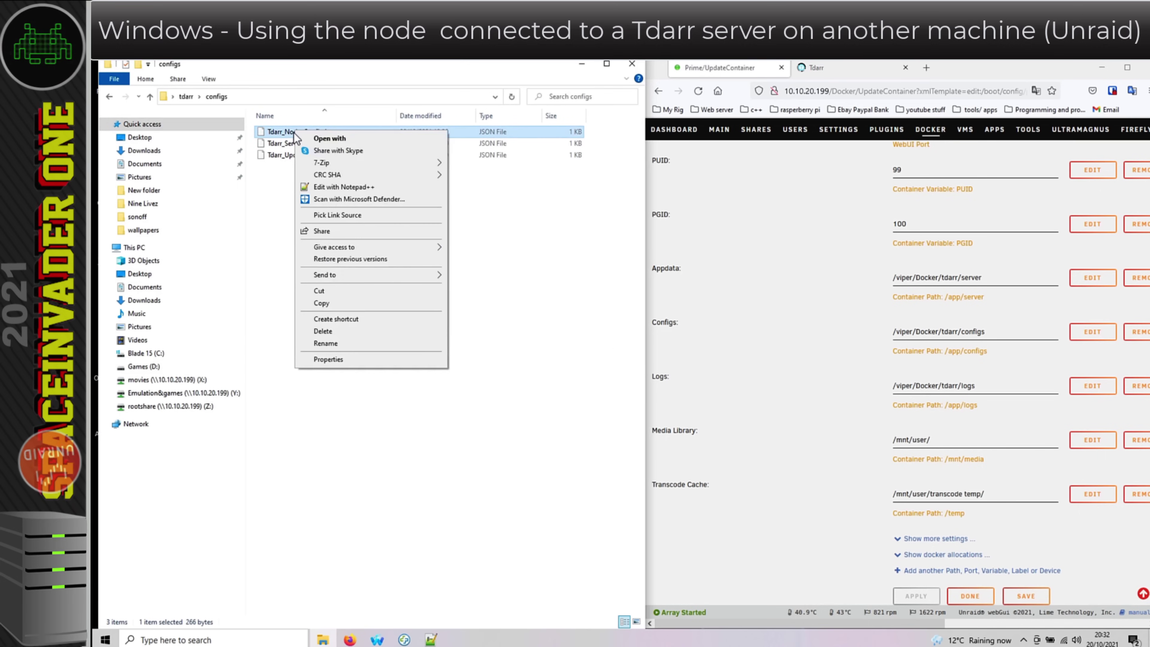
click(335, 188)
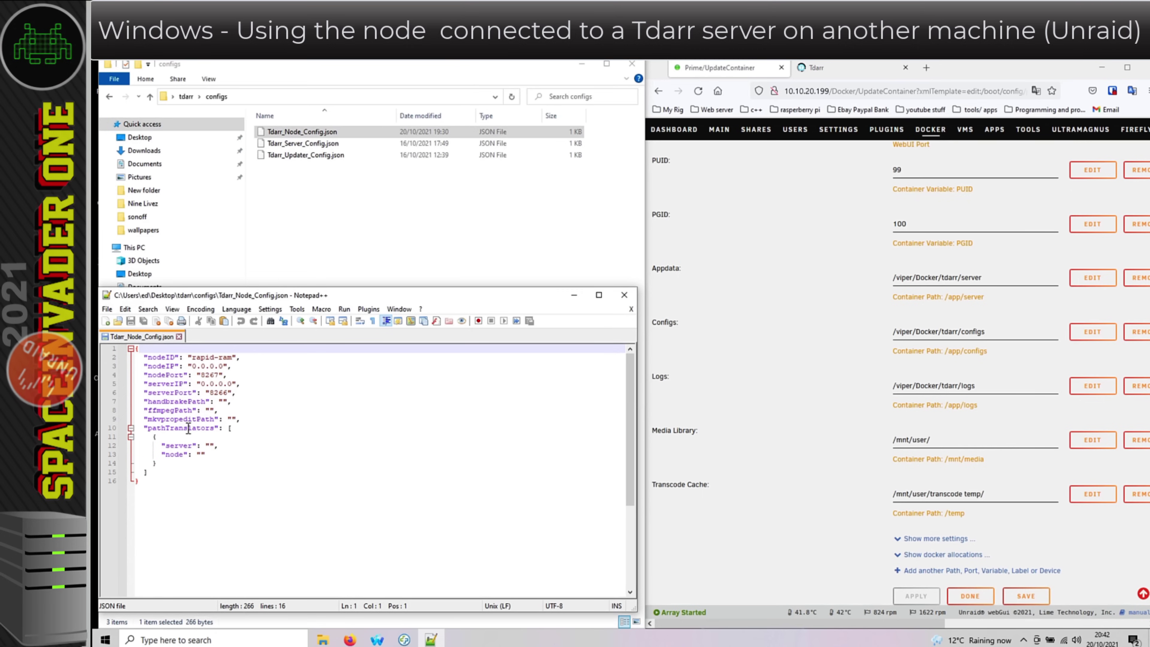
drag(217, 429, 144, 428)
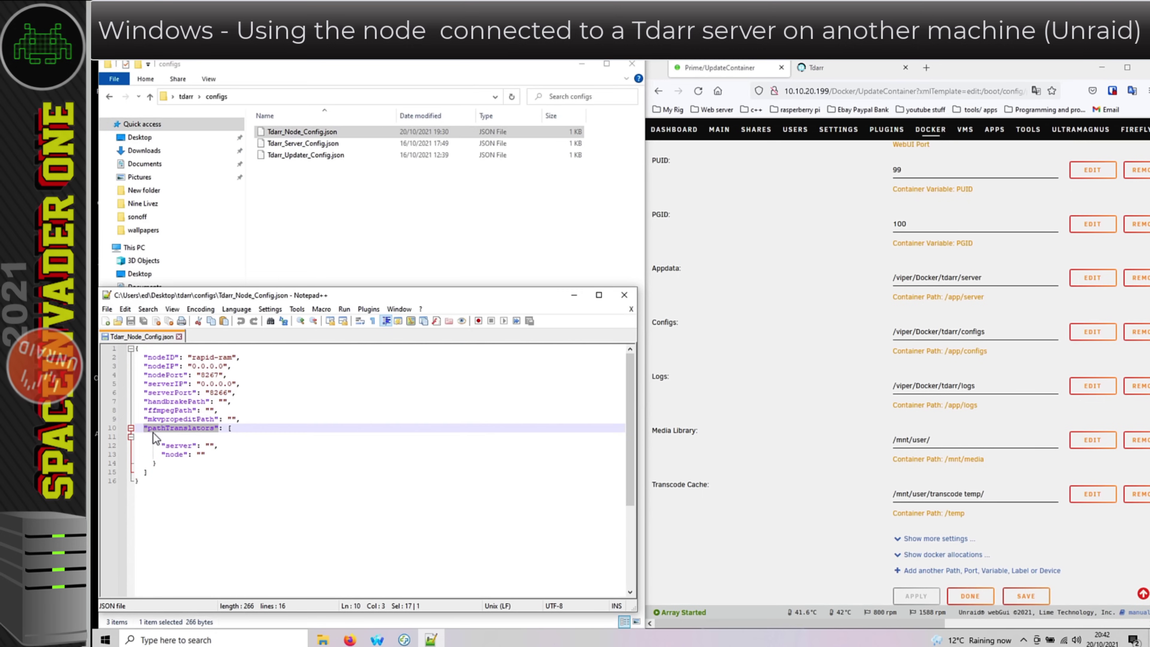
click(185, 446)
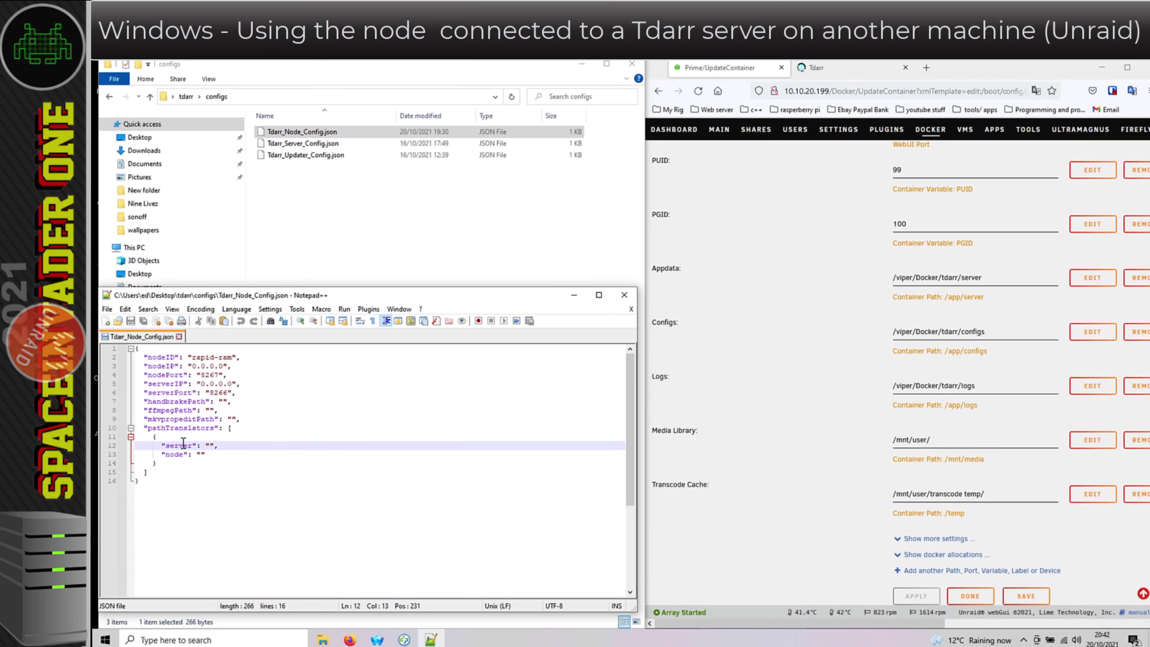
double_click(176, 455)
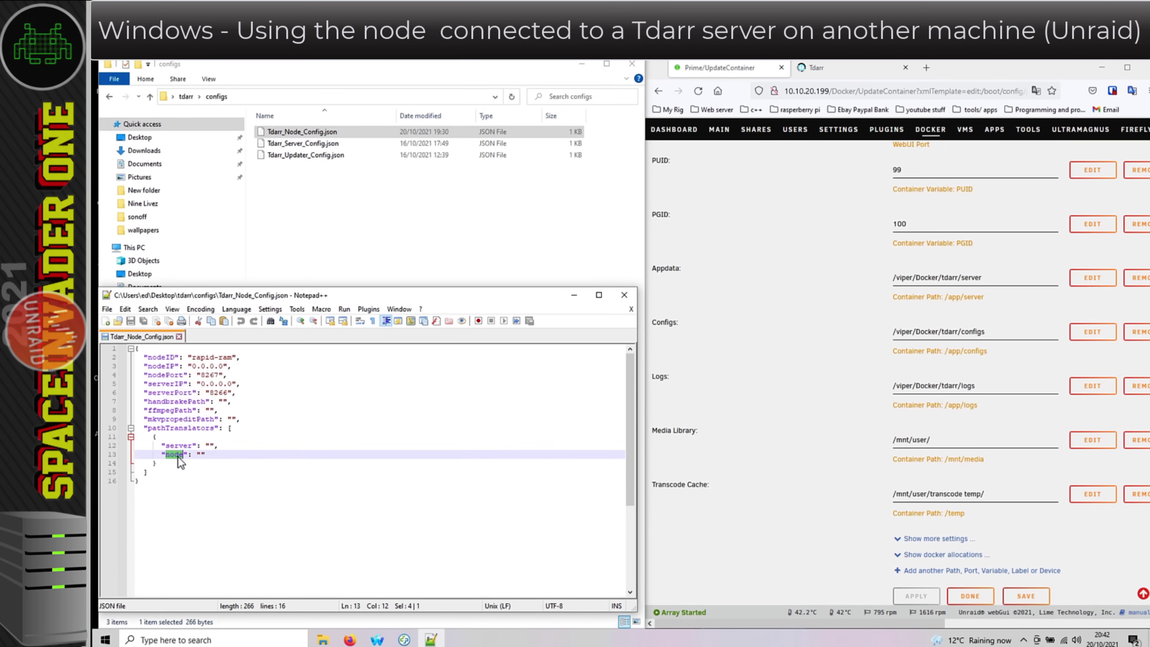
double_click(180, 446)
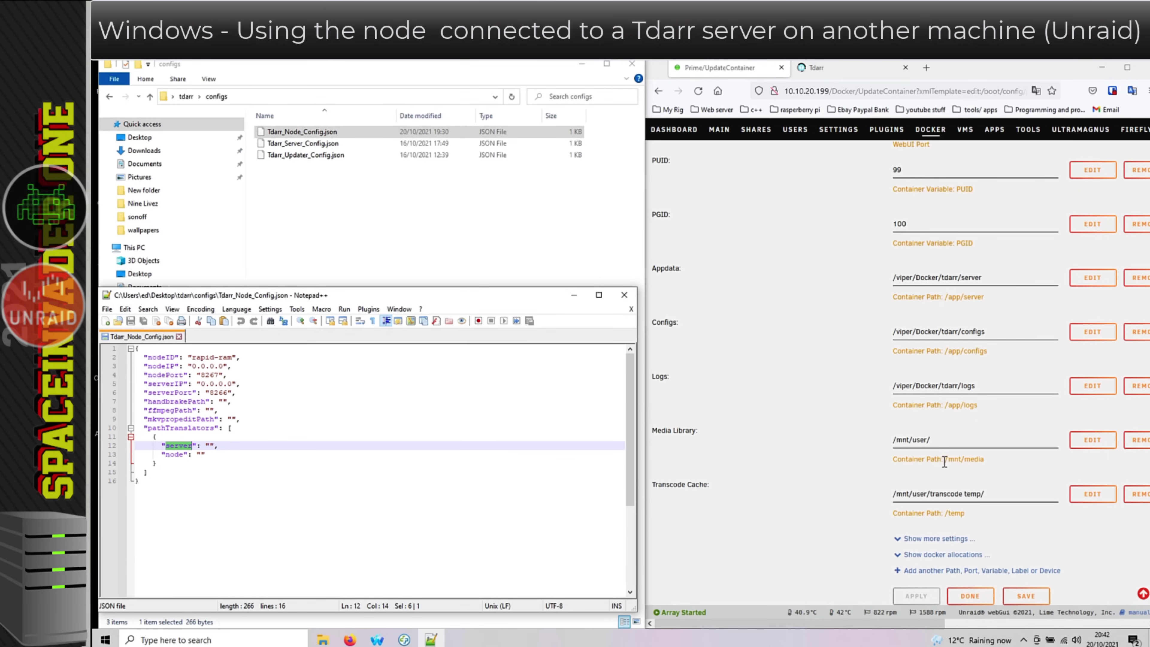
- Copy the media library's container path /mnt/media from Unraid into the pathTranslators server value of the node config
drag(944, 460, 988, 461)
right_click(961, 464)
click(972, 478)
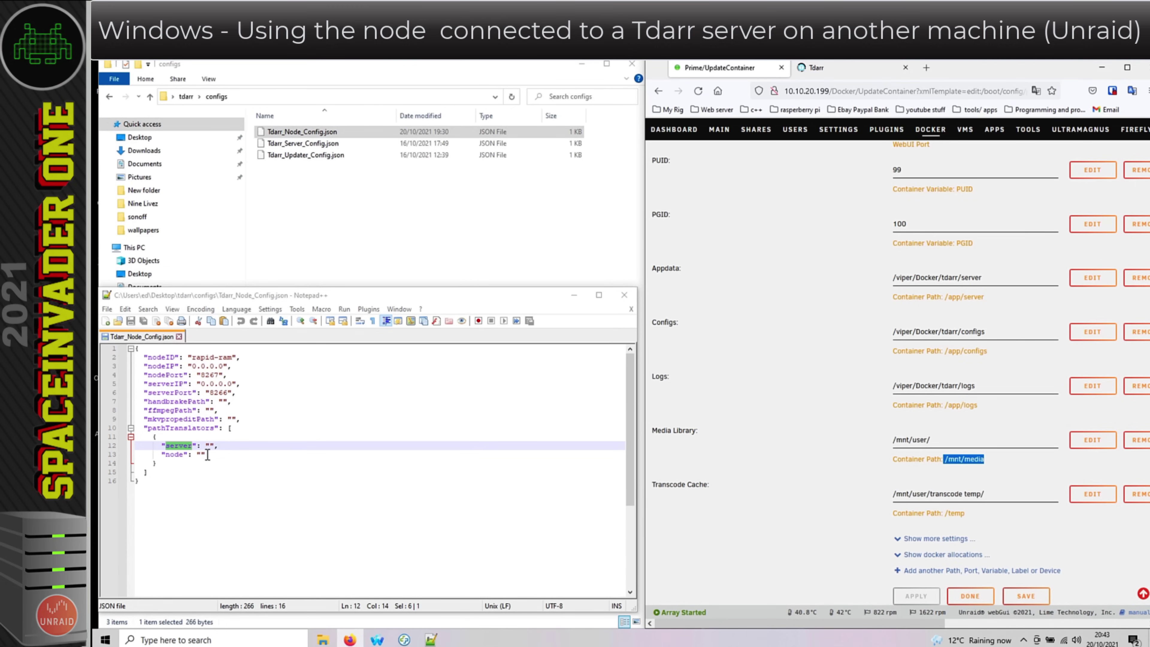
click(208, 447)
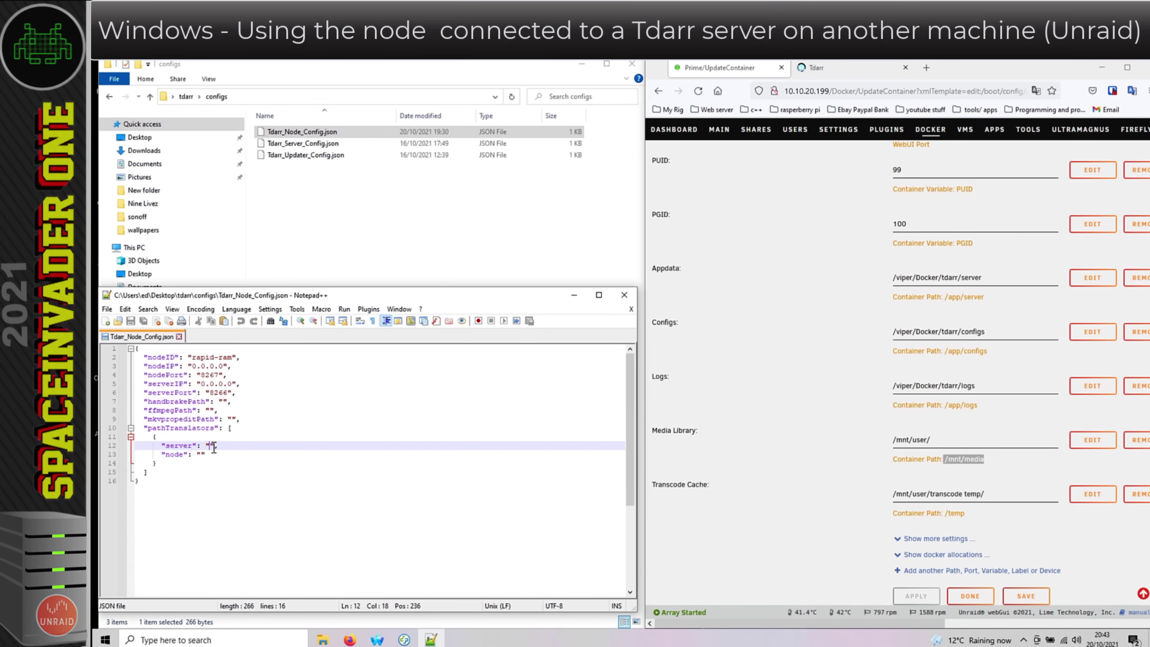
key(ctrl+v)
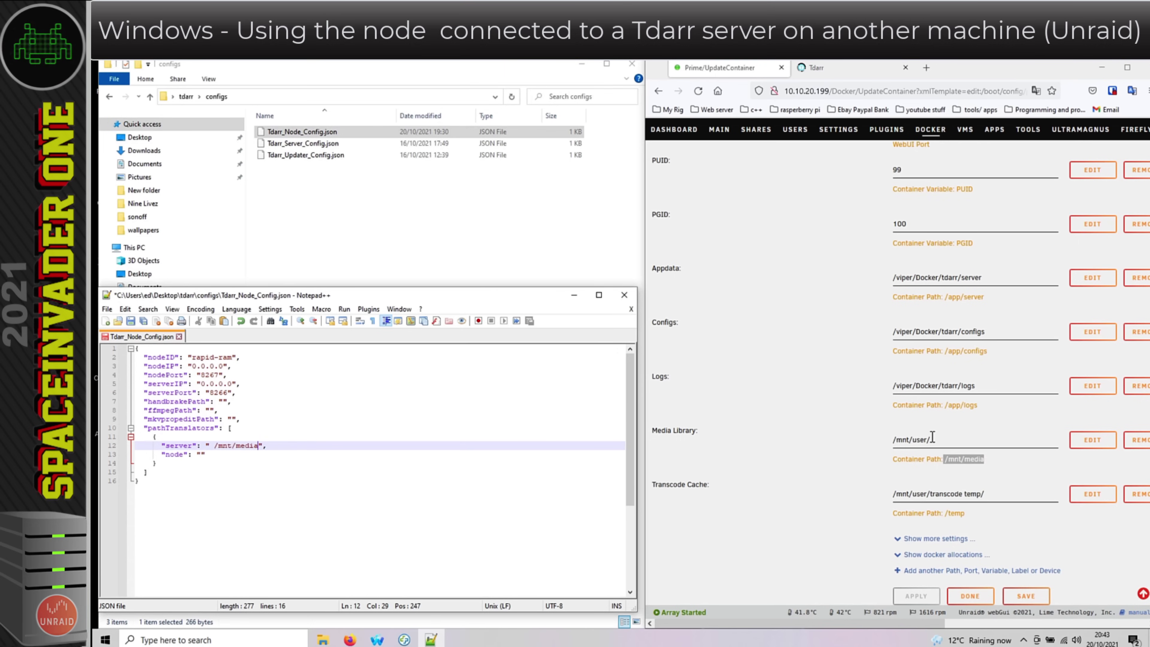
- Compare the media library's host path with the mapped rootshare drive Z:, examining the drive's folders in File Explorer
drag(924, 439, 897, 435)
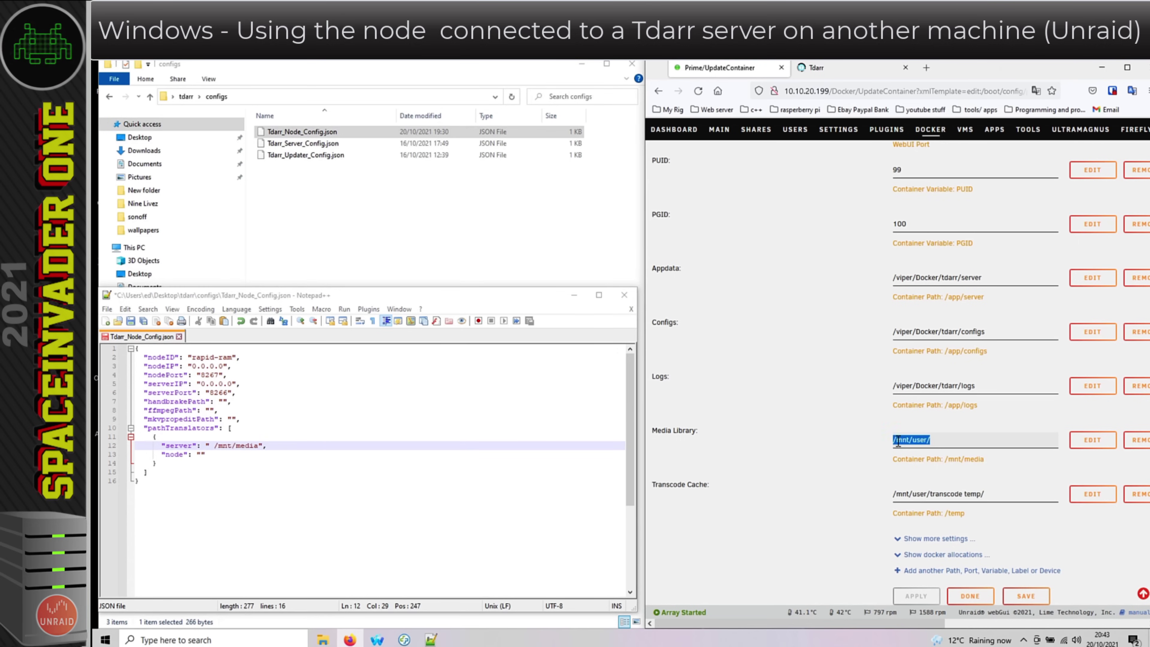
click(852, 445)
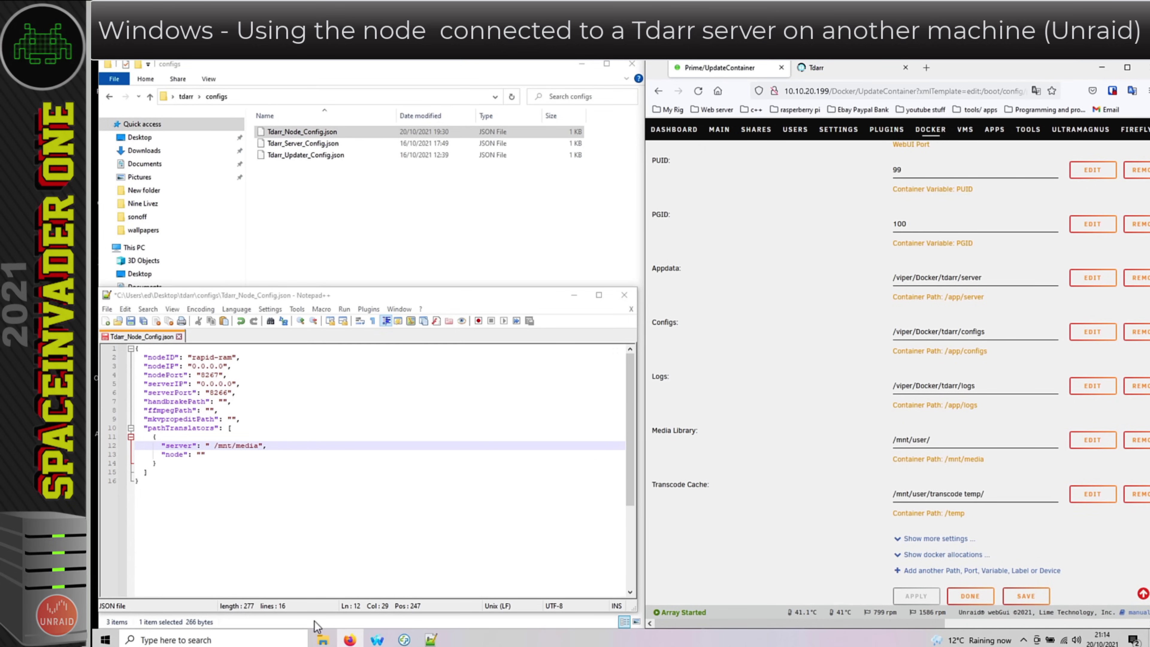
mouse_move(326, 642)
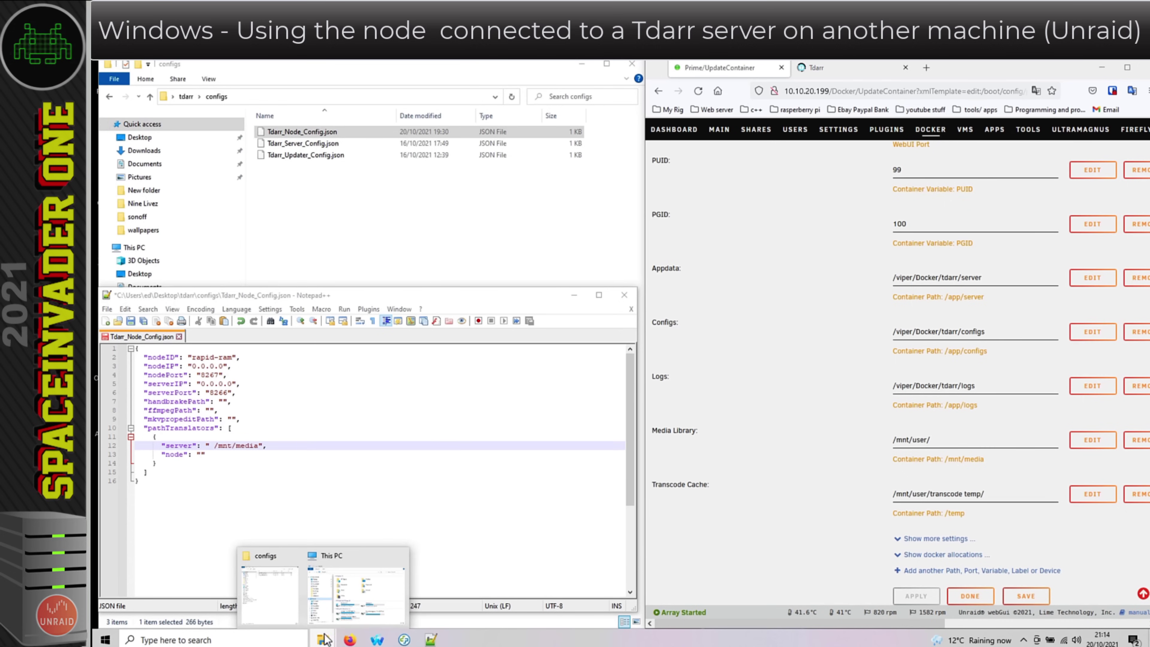
click(356, 592)
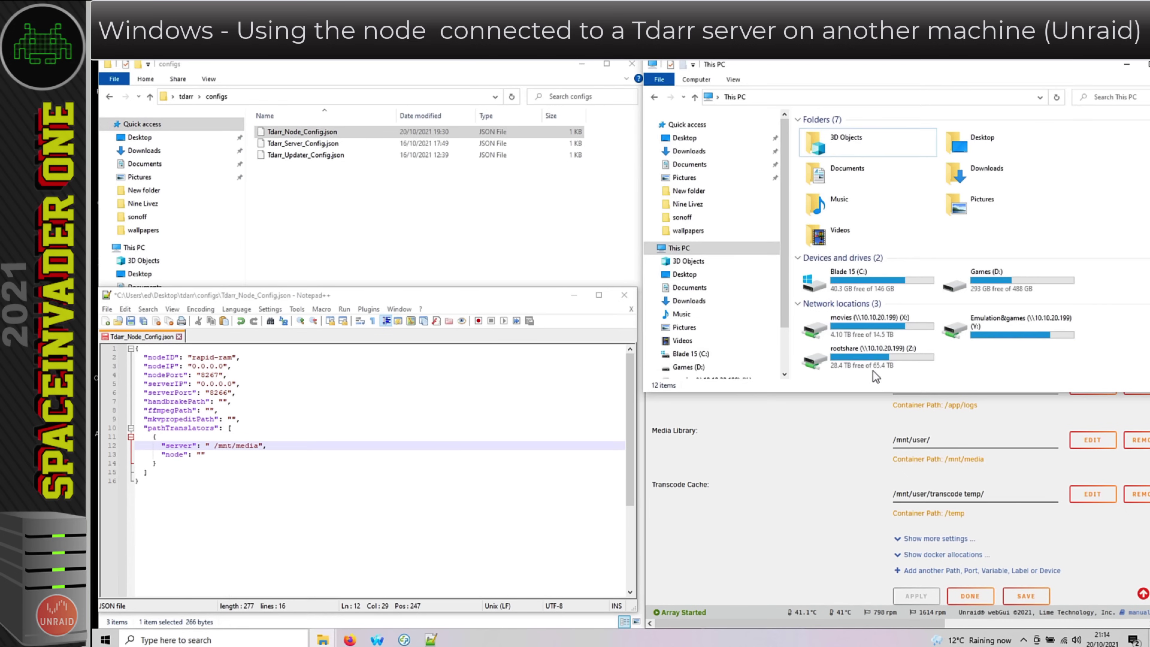
click(856, 354)
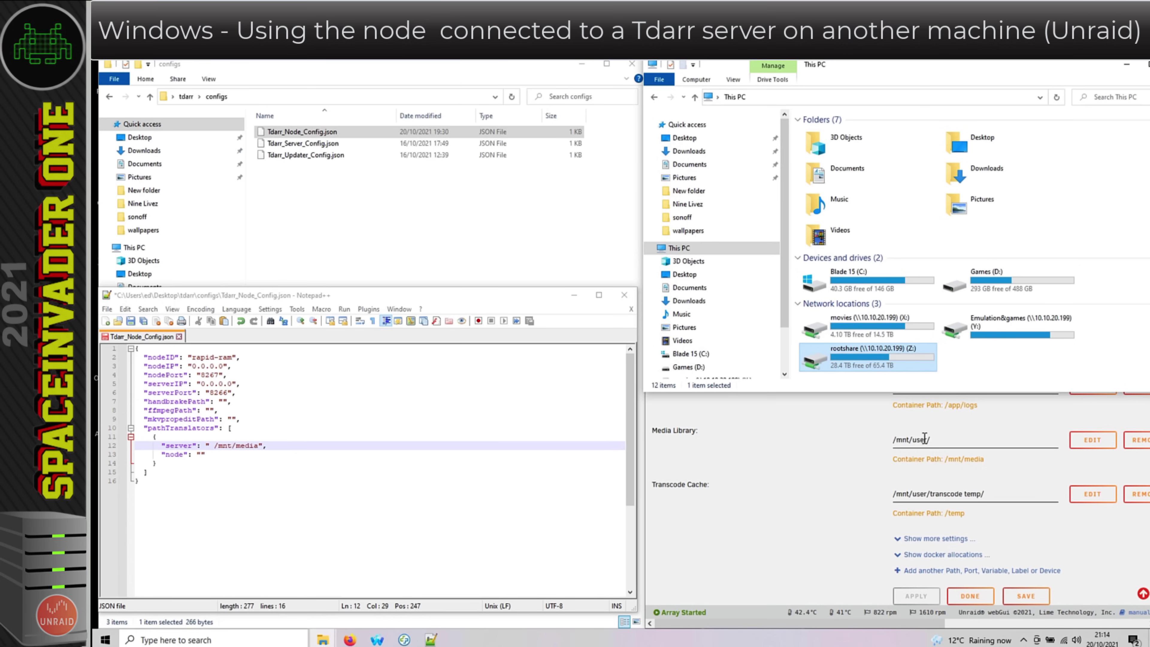
double_click(867, 362)
scroll(830, 295, down, 1)
click(833, 361)
drag(827, 363, 919, 498)
click(835, 338)
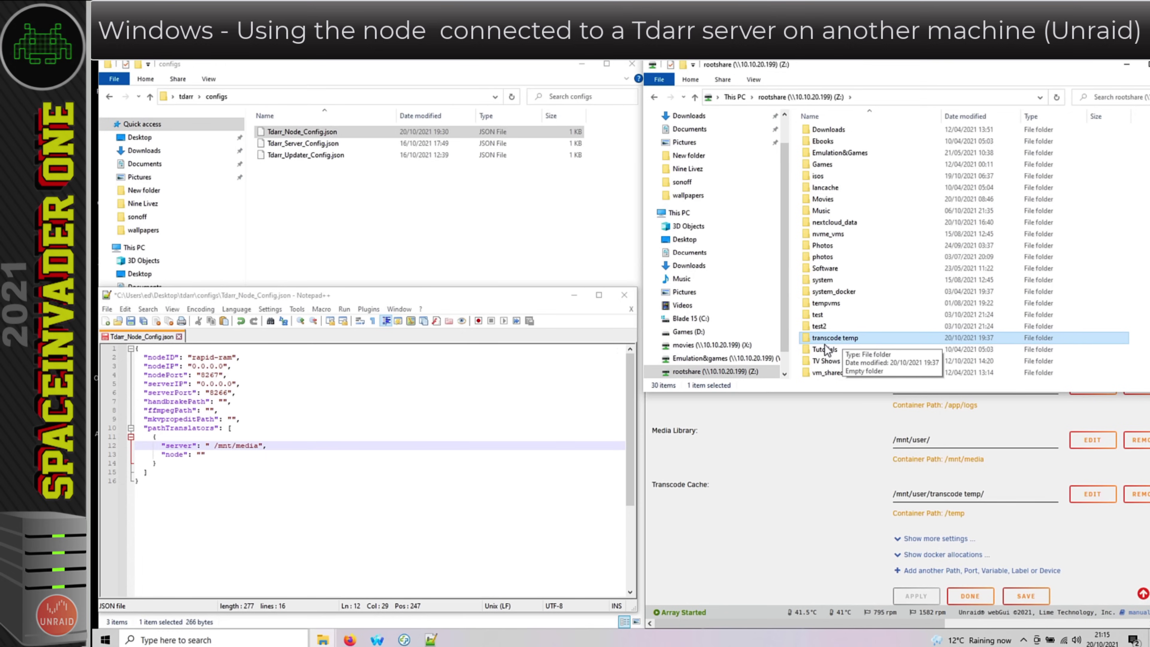
click(680, 213)
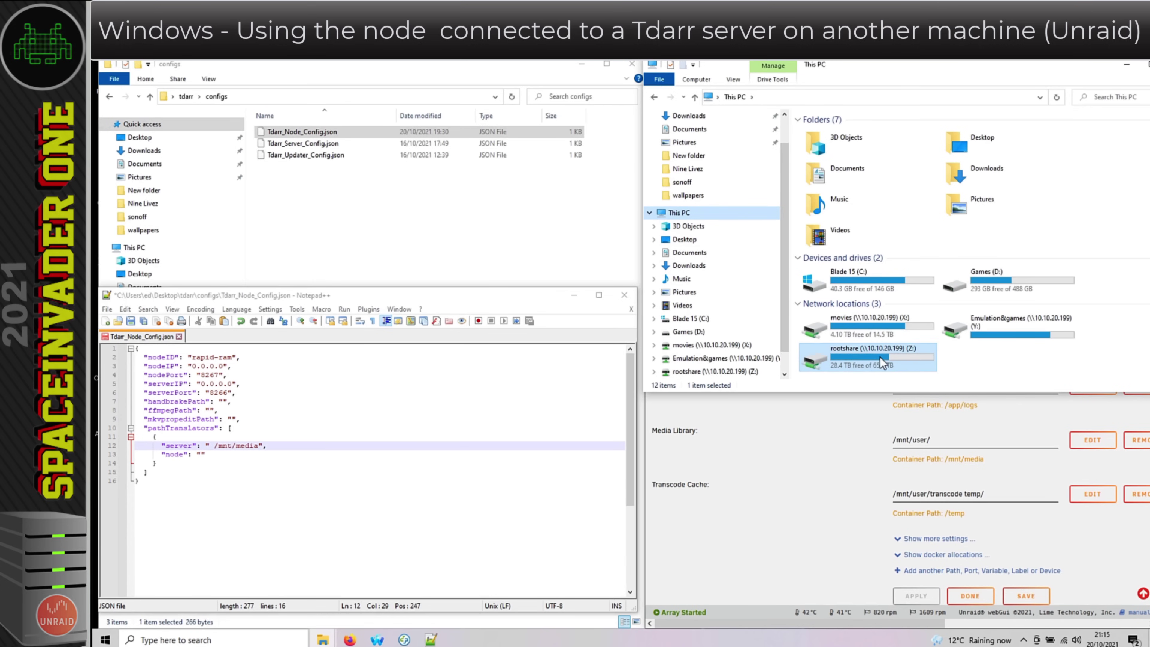
- Set the pathTranslators node value in Tdarr_Node_Config.json to Z:/
click(199, 454)
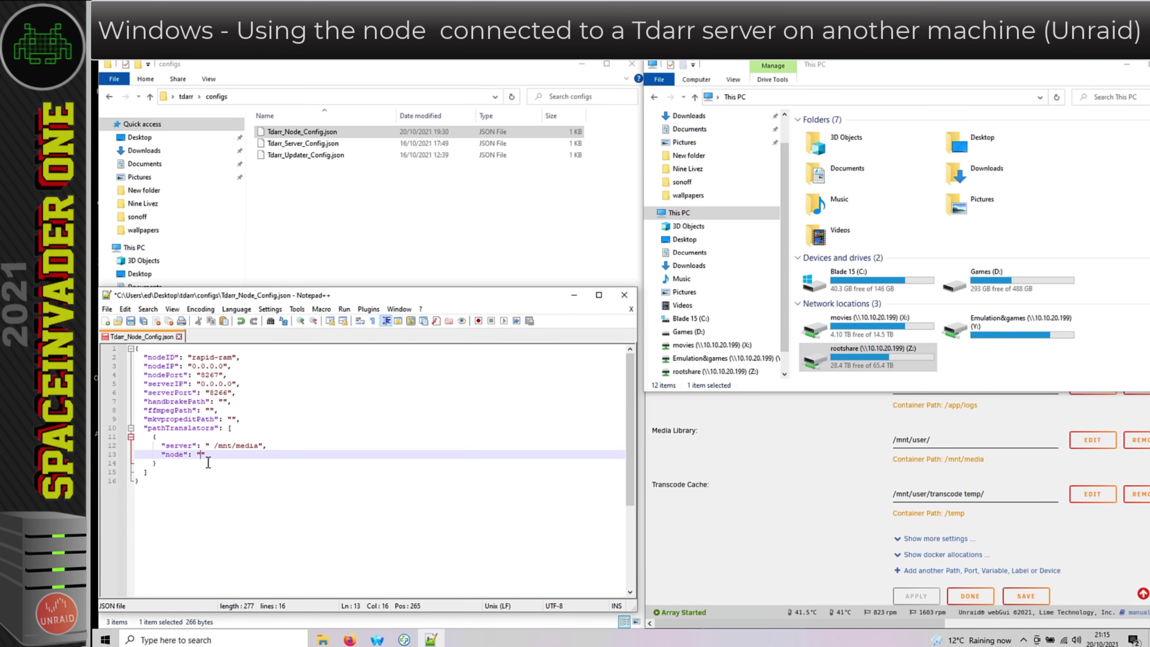
text(Z:)
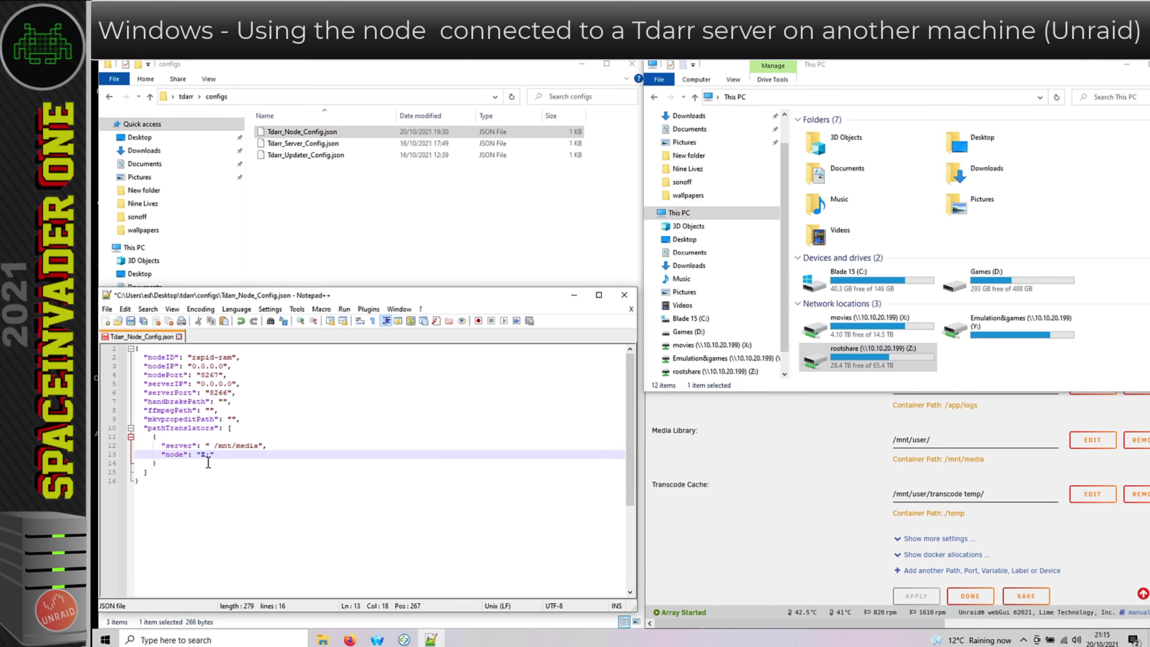
text(/)
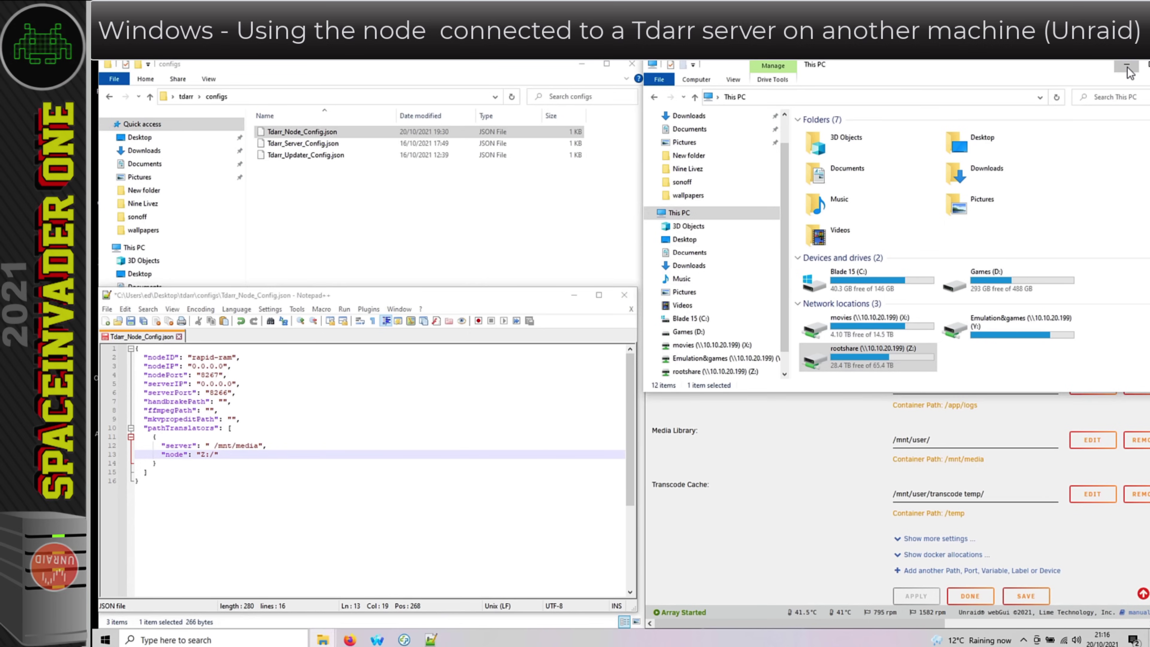
- Return to Tdarr in Firefox and check the source path of the "to transcode movies" library
key(alt+Tab)
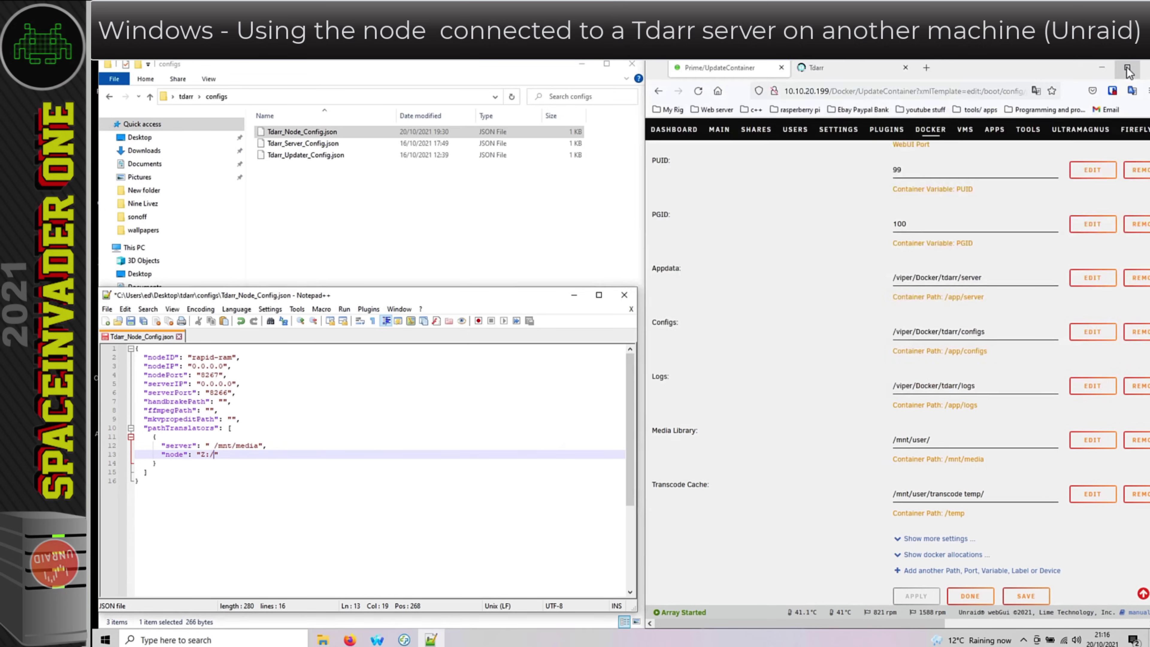
click(831, 73)
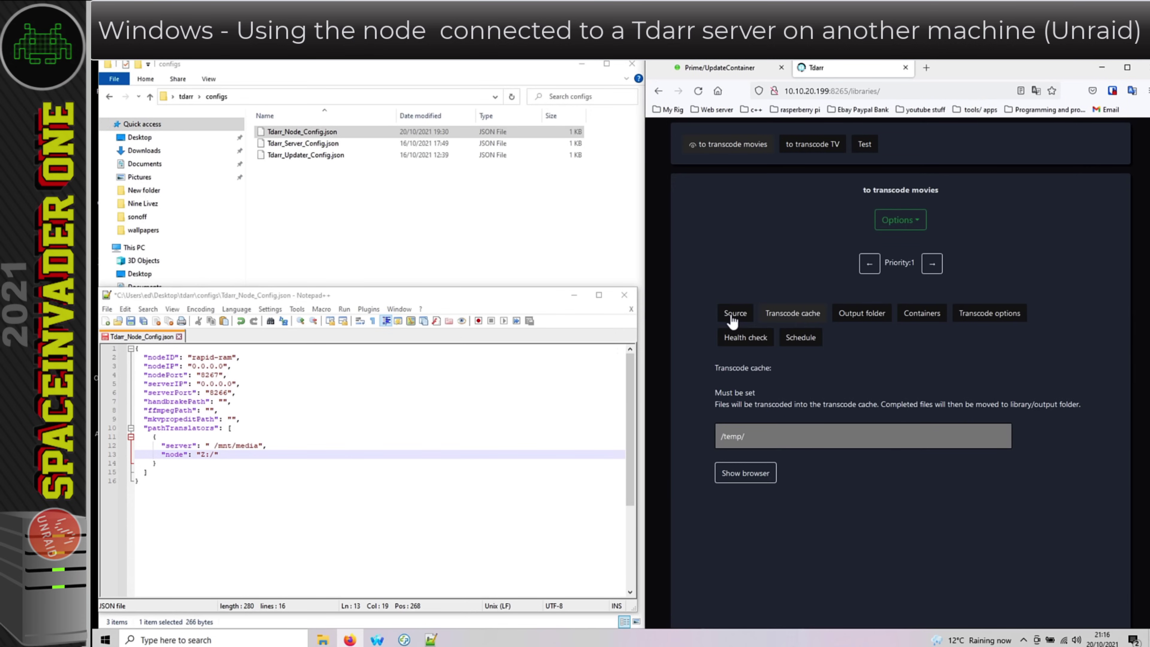
click(734, 318)
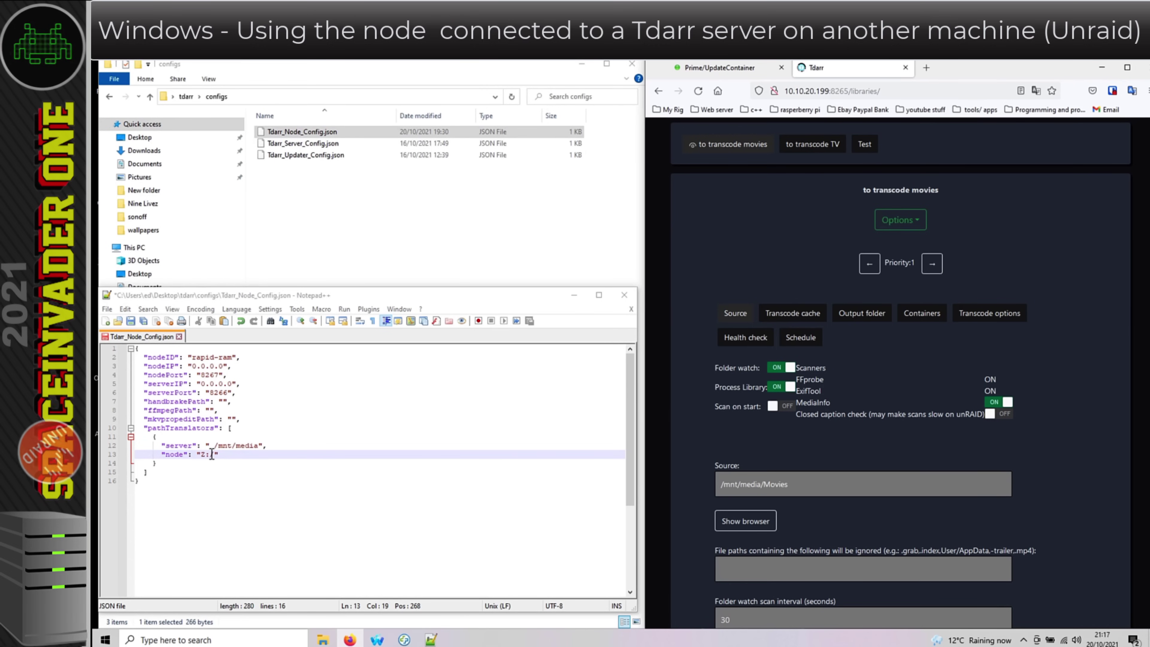
- Examine the Movies folder on rootshare drive Z: and the contents of the mapped movies drive X: in File Explorer
key(alt+Tab)
click(824, 226)
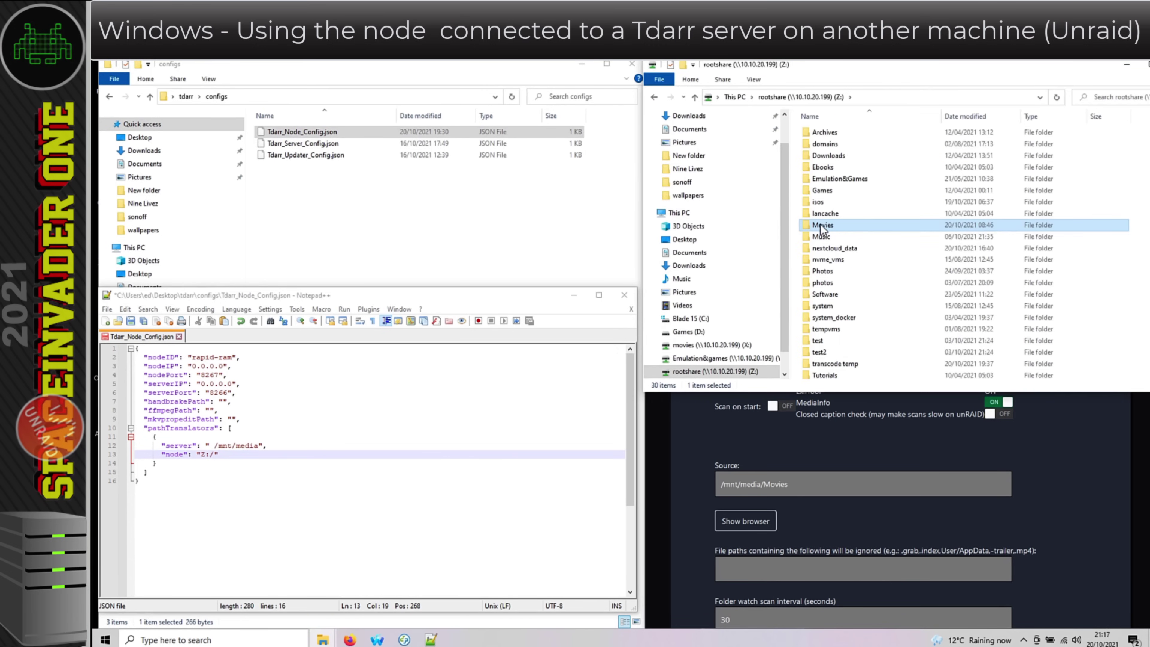
key(alt+Up)
click(1126, 71)
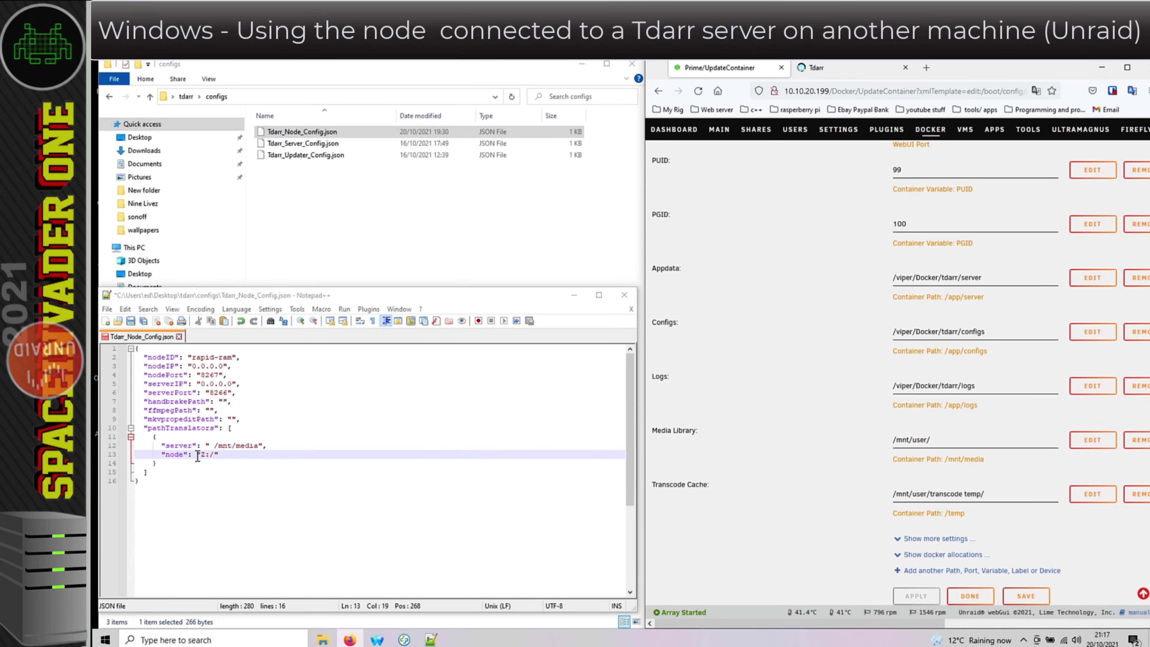
click(325, 640)
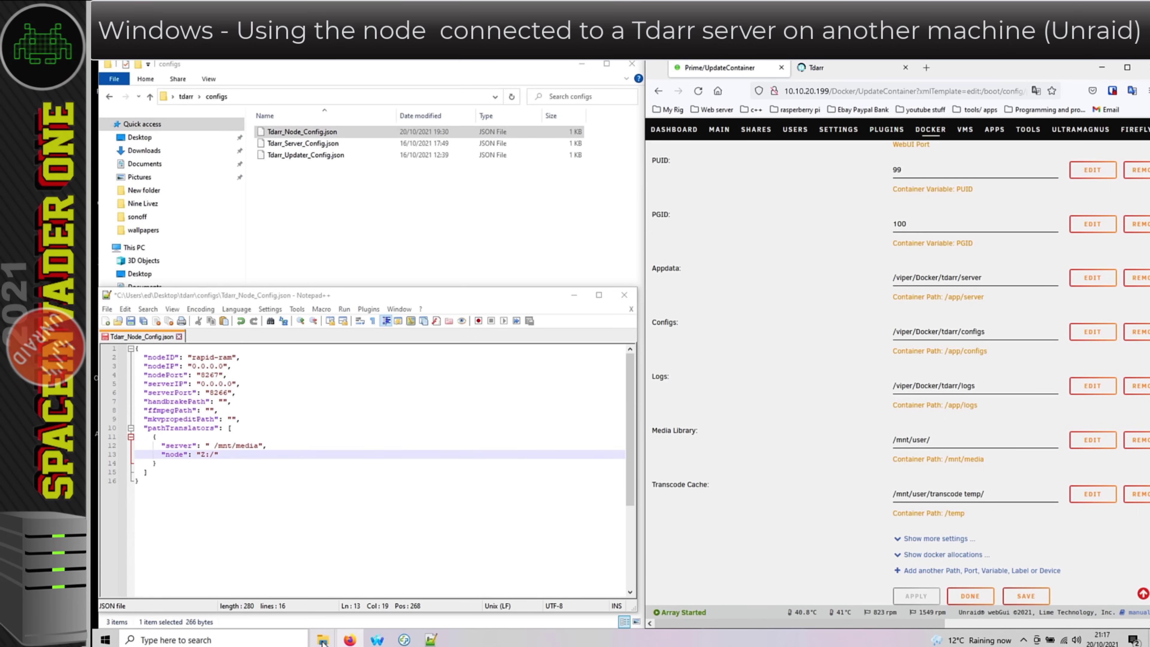
click(857, 332)
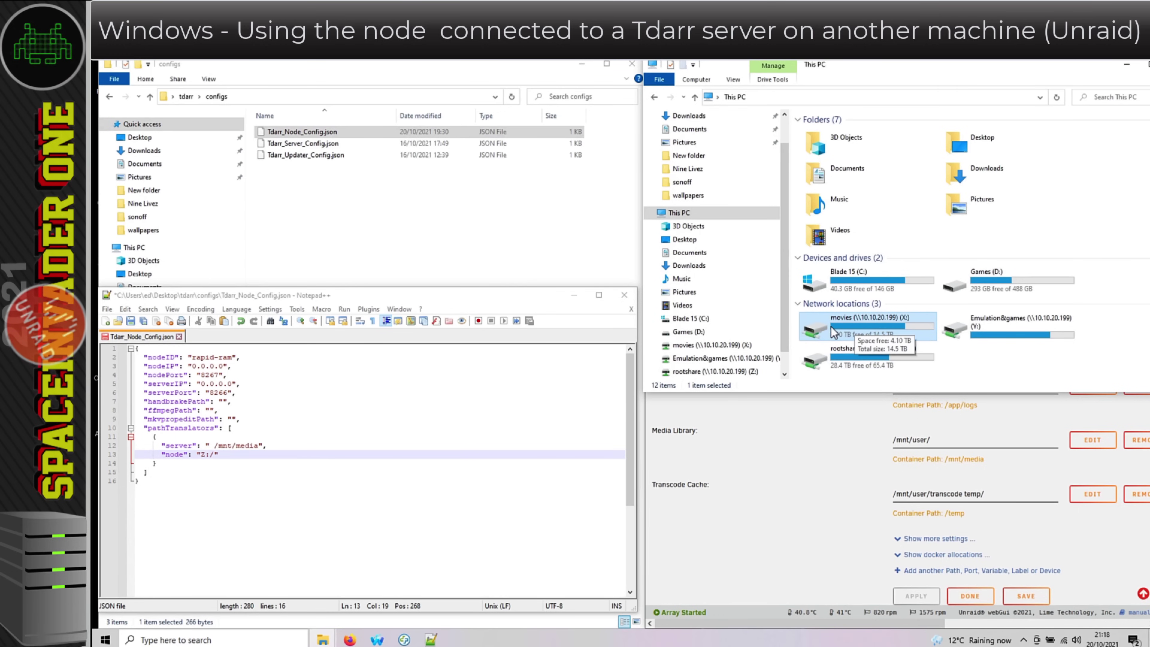
double_click(839, 324)
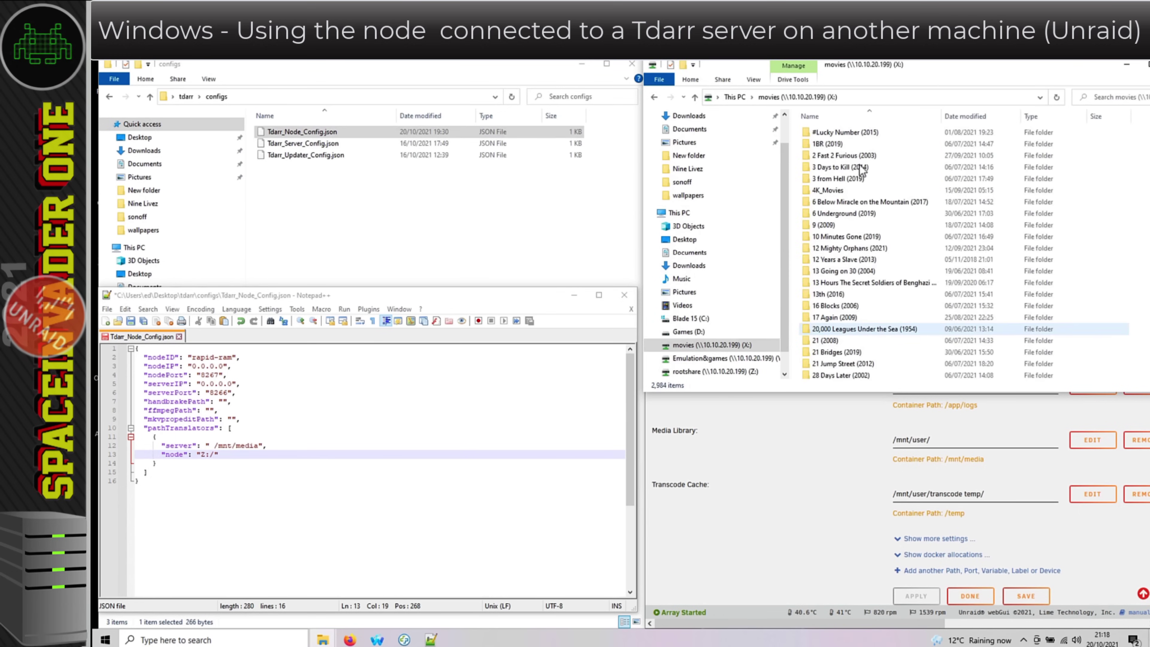
key(alt+Left)
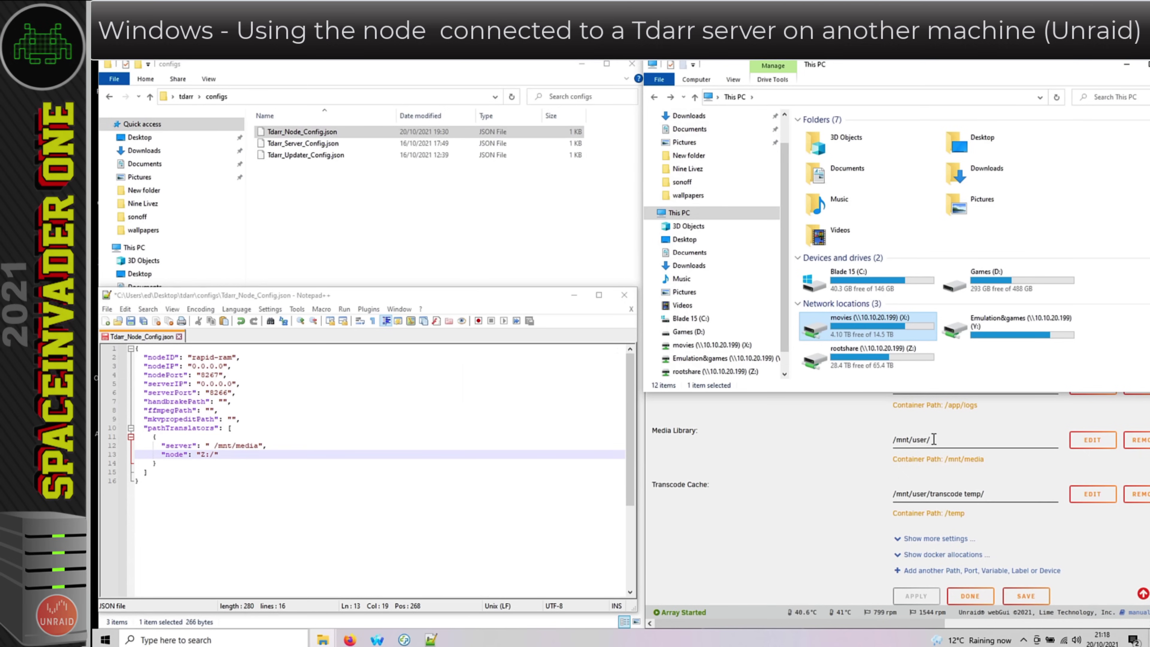
- Compare the media library's host and container paths in Unraid with the source path of Tdarr's "to transcode movies" library
drag(935, 439, 899, 440)
click(980, 462)
drag(963, 460, 947, 461)
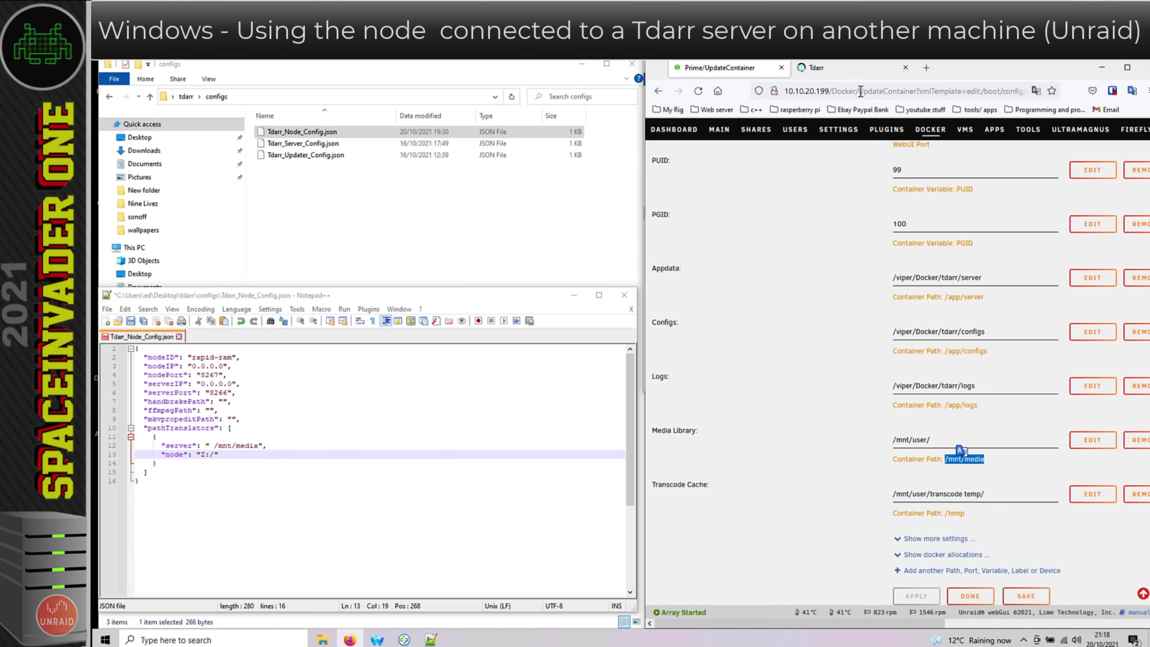
click(851, 68)
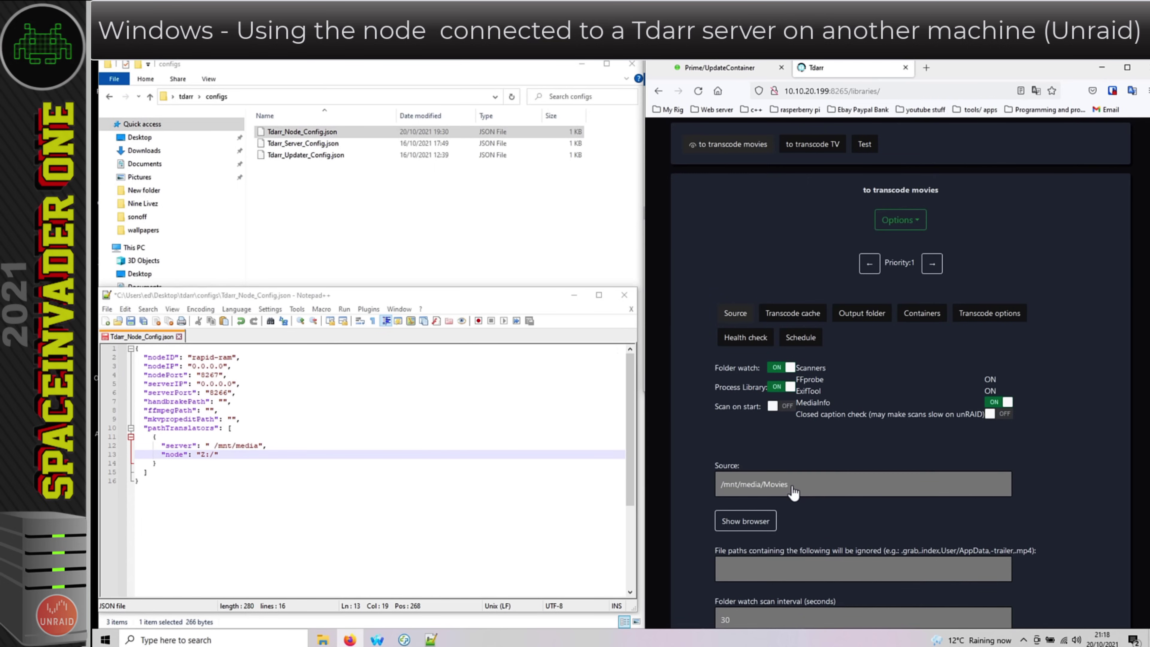
drag(792, 490, 722, 493)
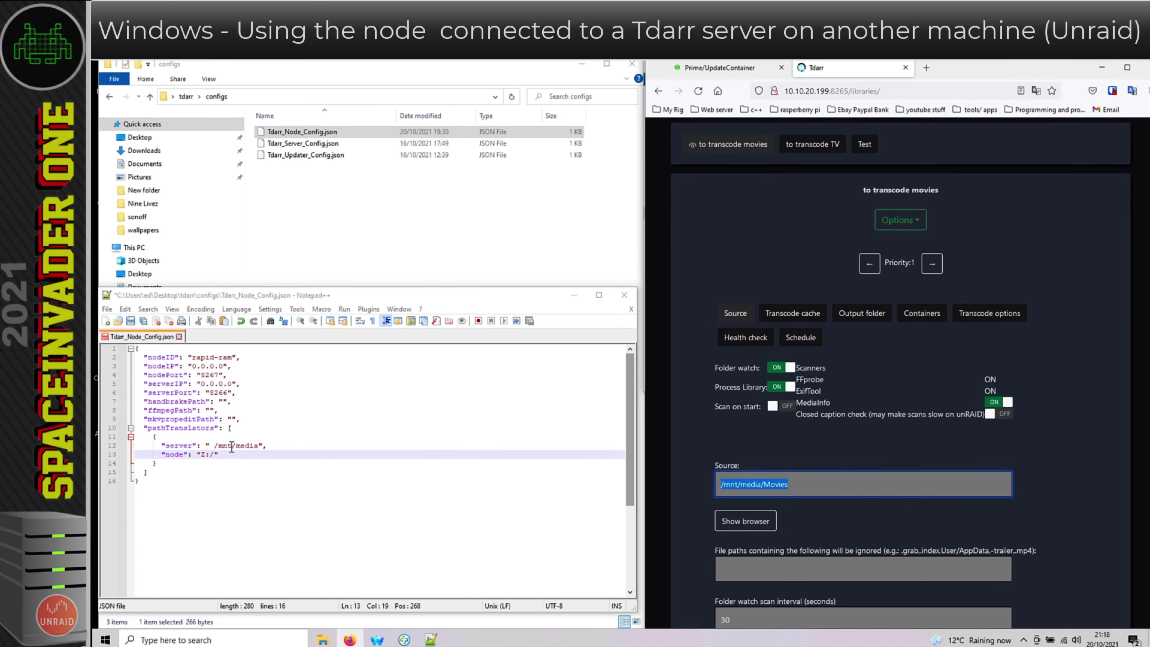
- Set the pathTranslators server value to /mnt/media/Movies and its node value to X:/ in Tdarr_Node_Config.json
click(257, 446)
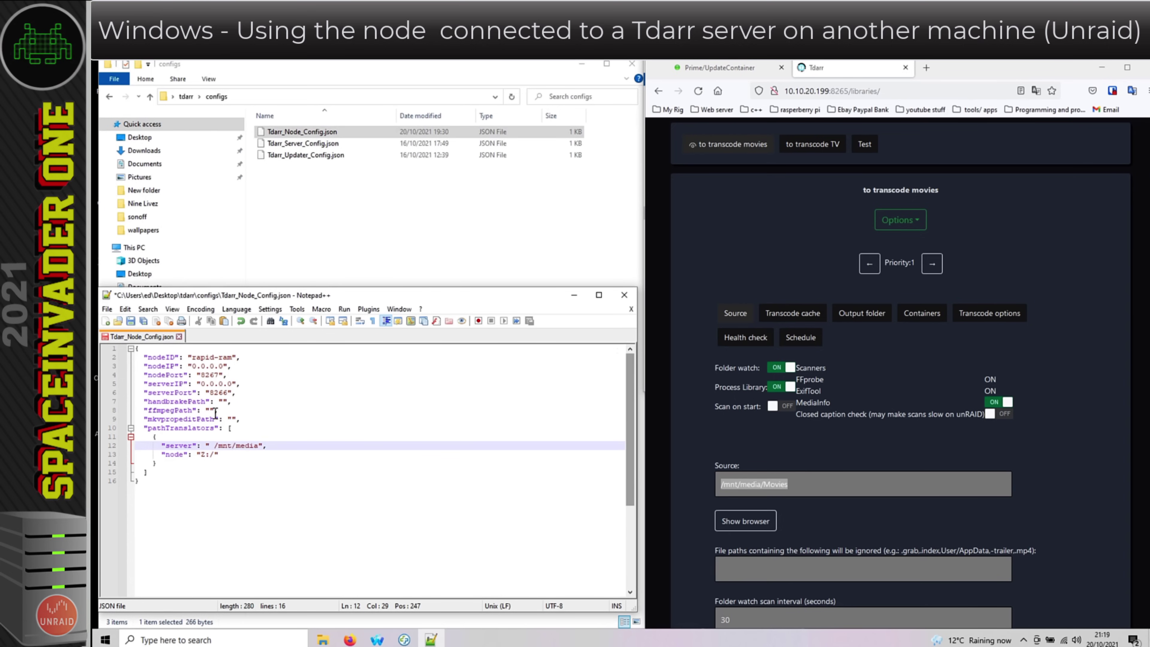
text(/Movies)
key(alt+Tab)
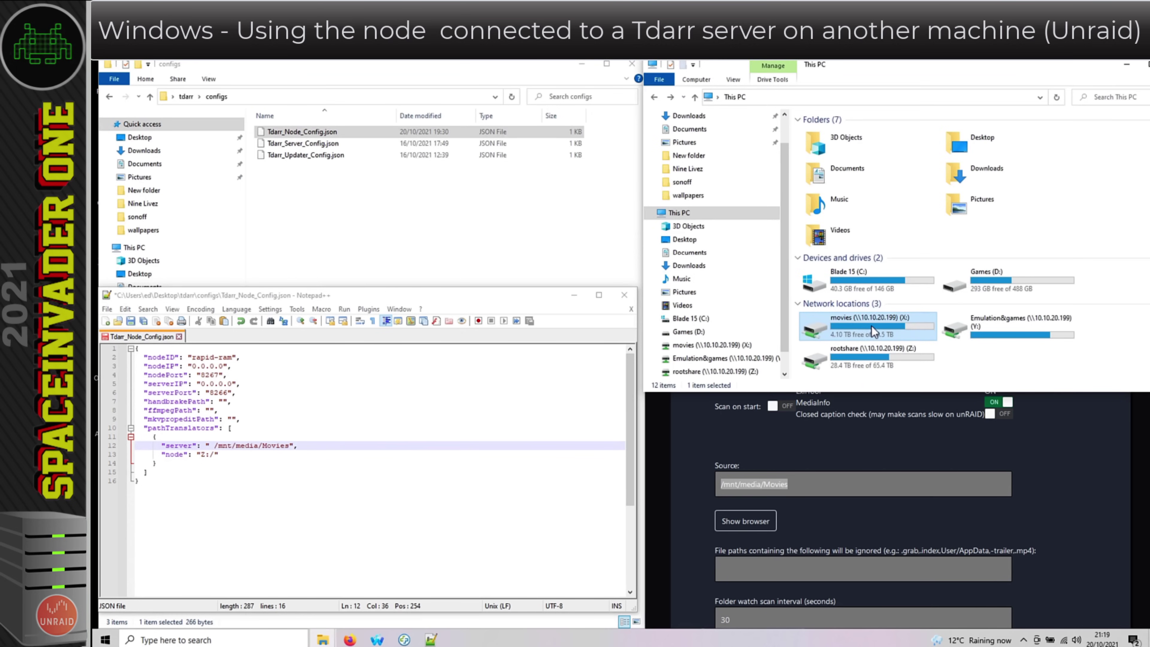
click(203, 455)
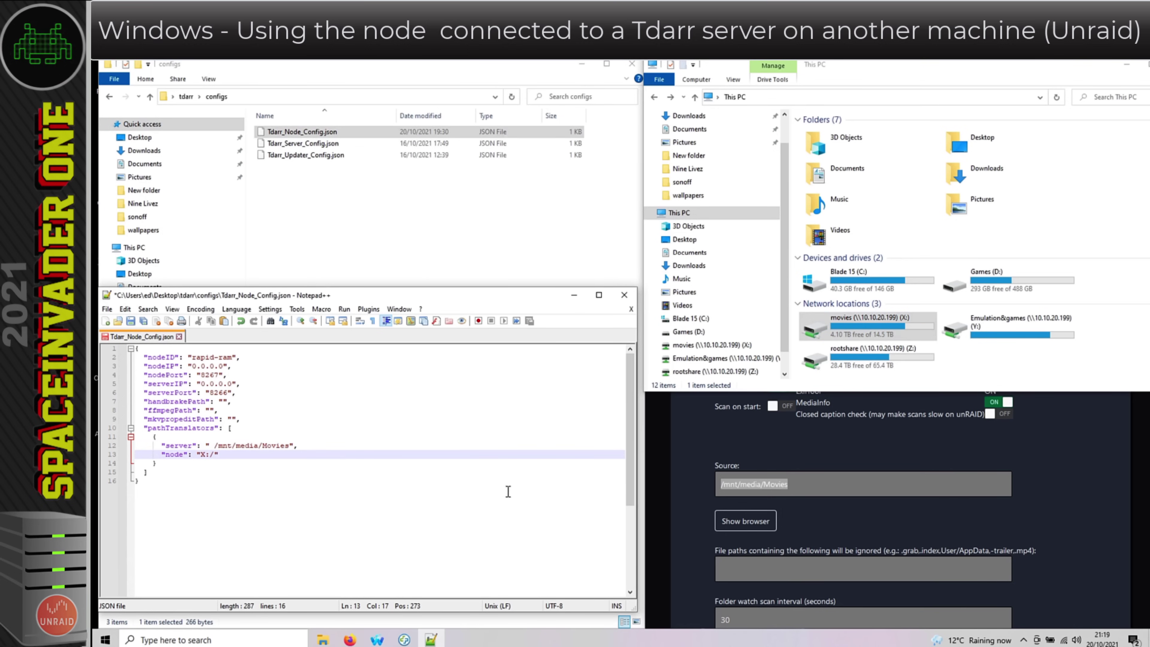
- Check the transcode cache's container path in the Unraid container settings
click(741, 71)
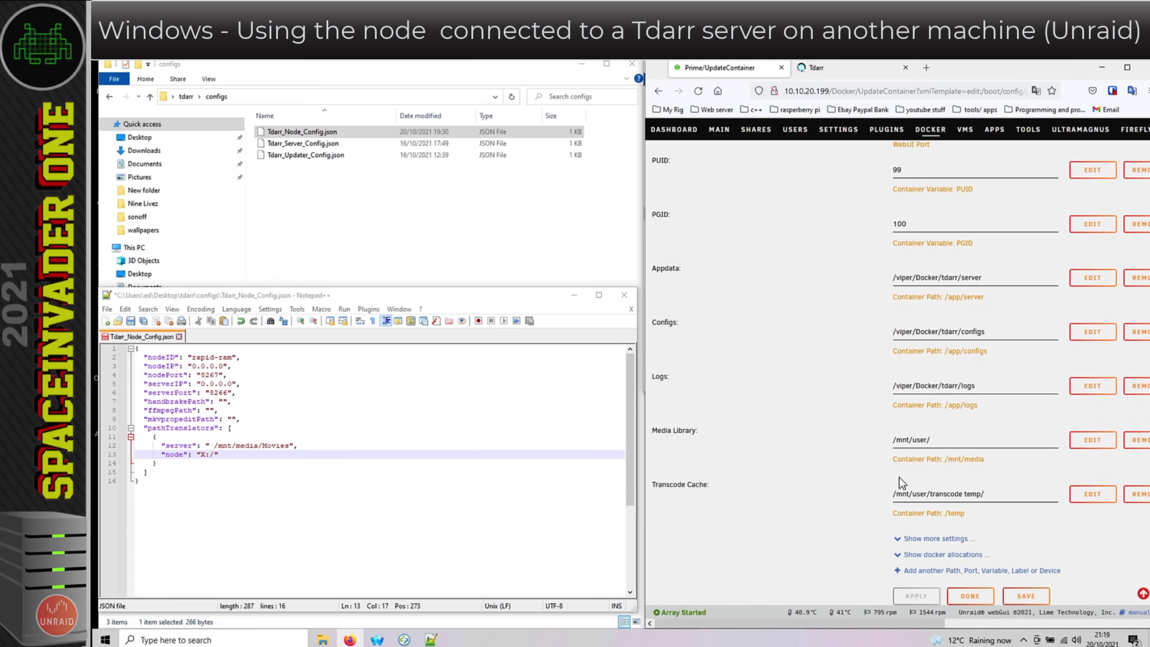
click(222, 455)
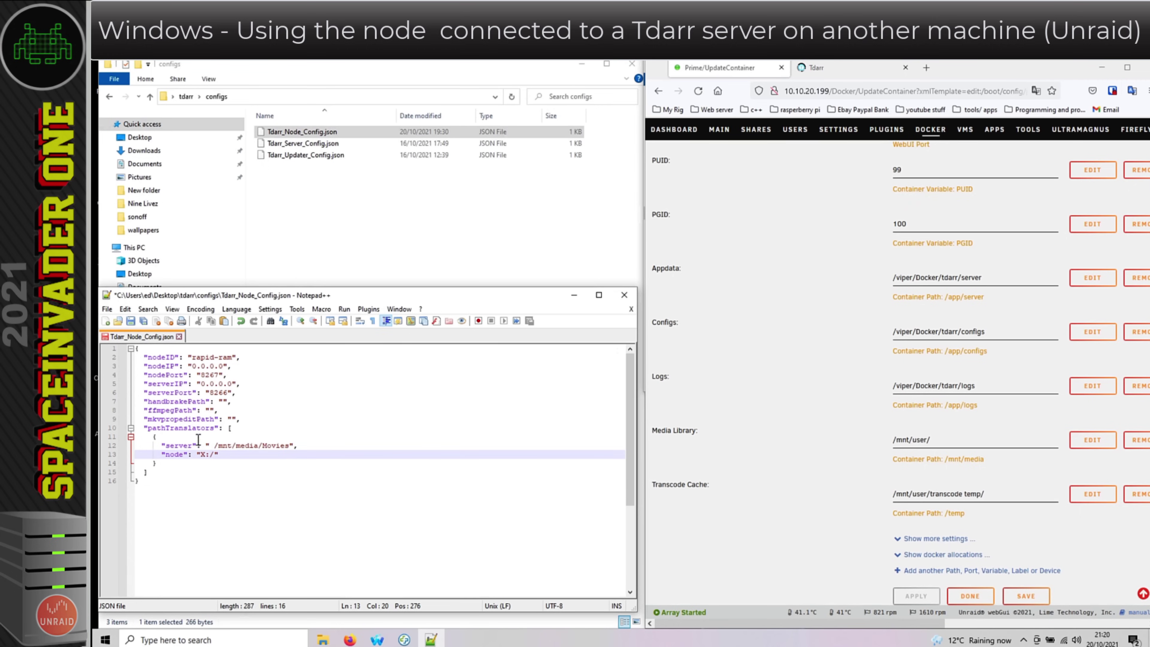
drag(965, 514, 950, 517)
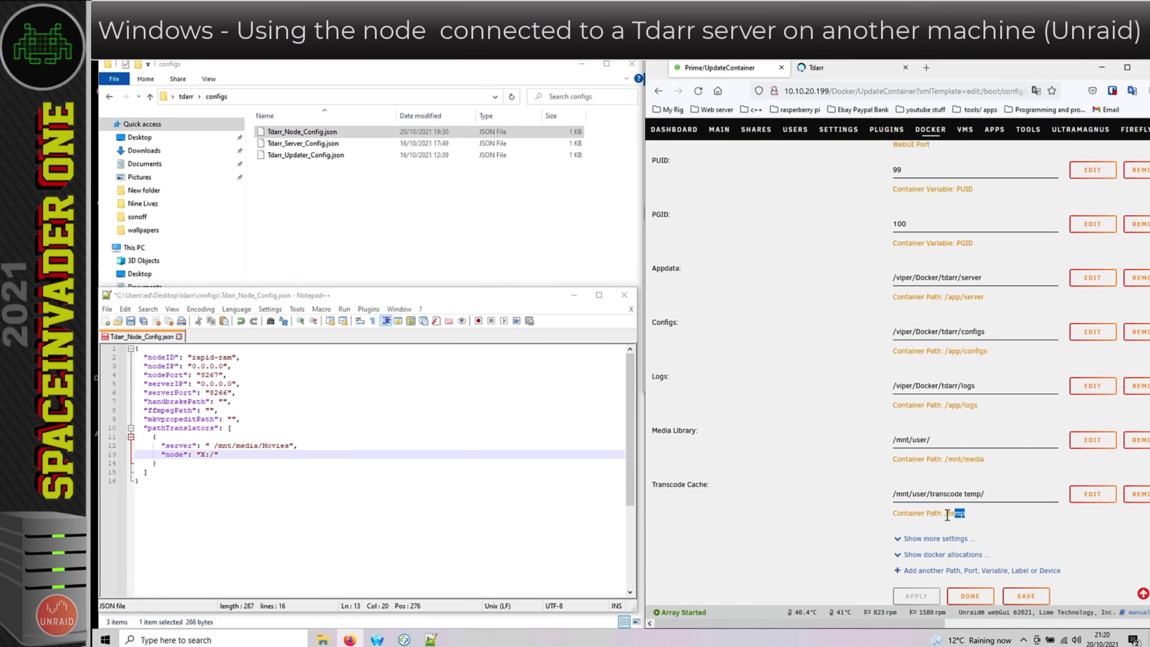
- Add a comma after the first pathTranslators entry and begin a second entry with an opening brace and a "server" key
click(168, 464)
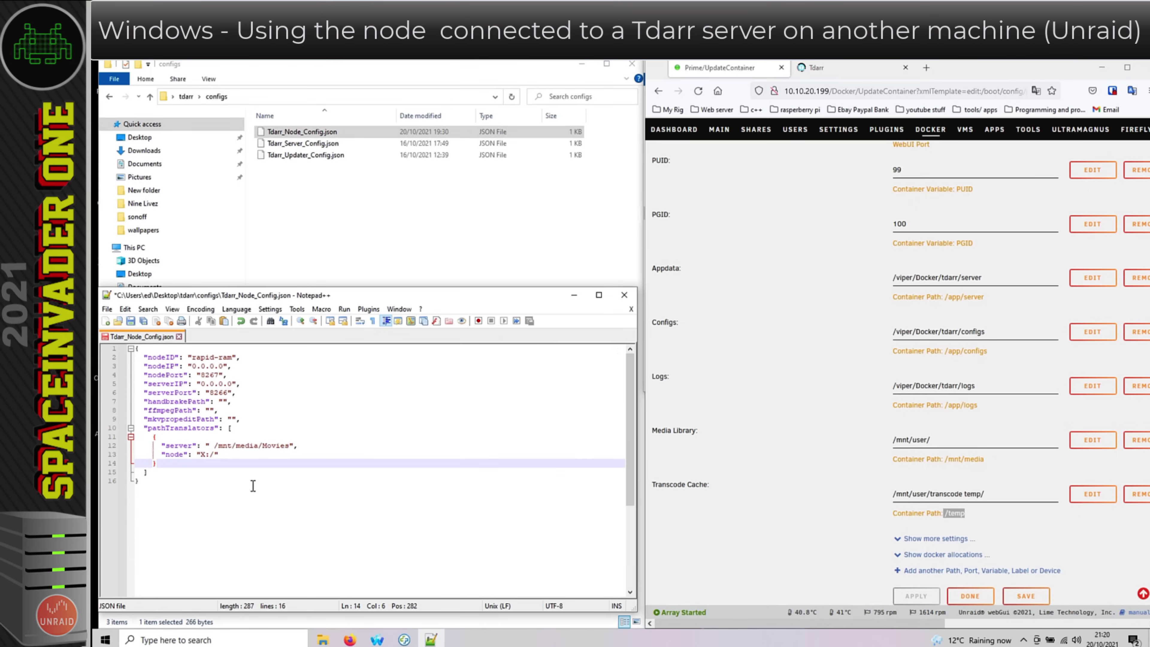
key(Return)
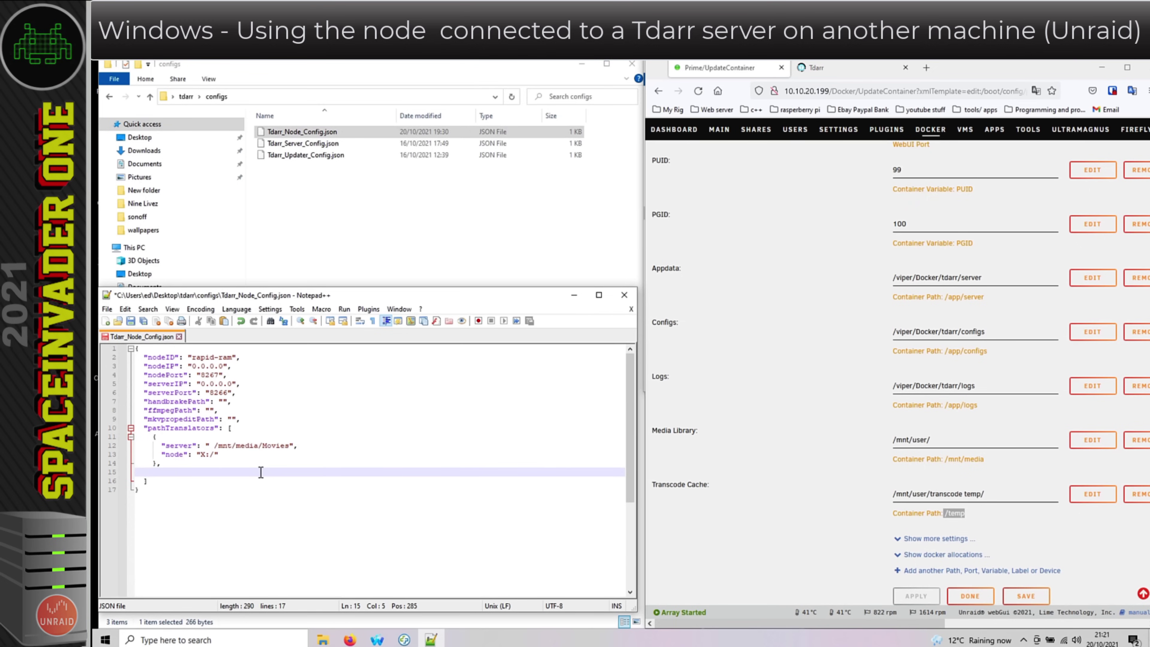
text({)
key(Return)
key(Tab)
text(")
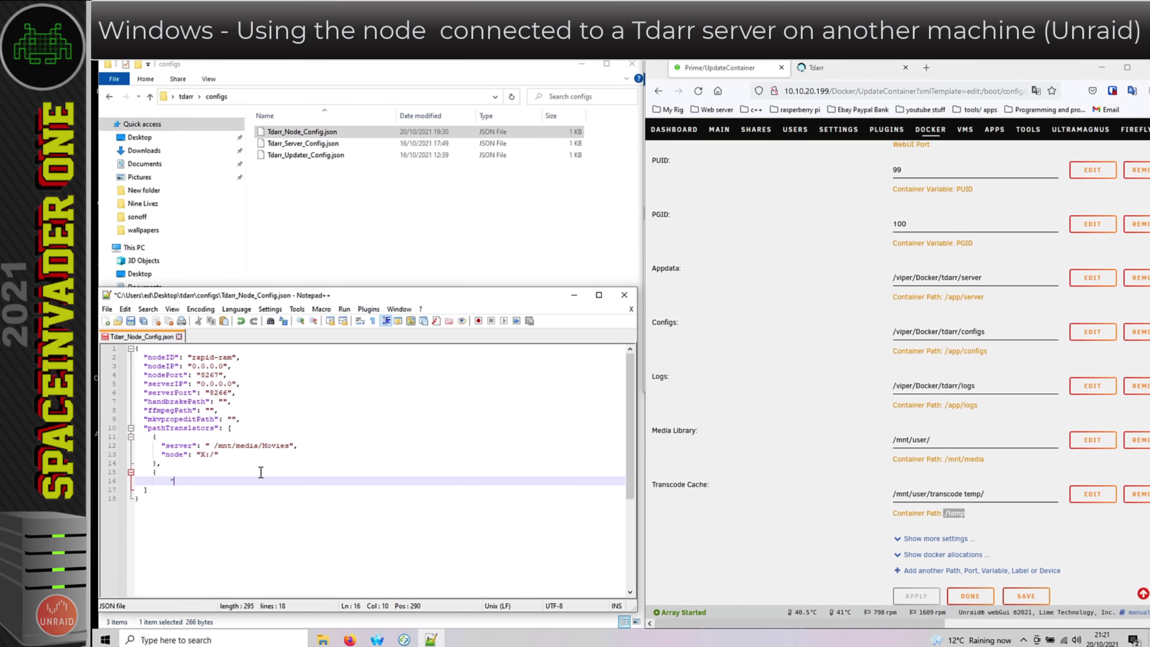
text(server": )
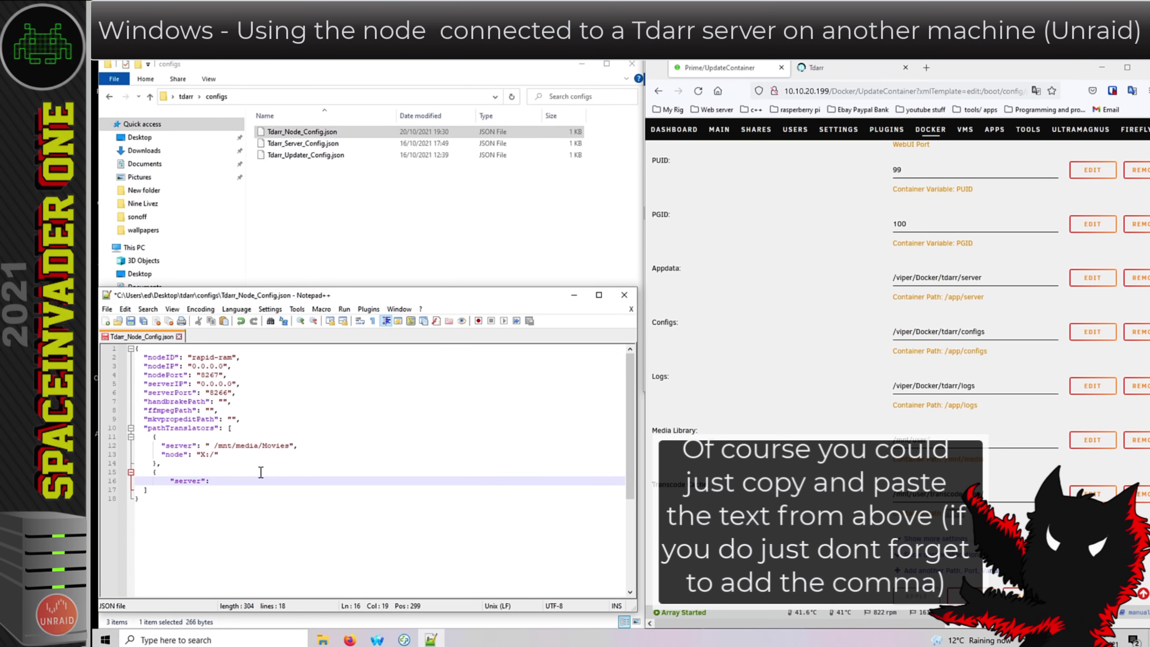
text(")
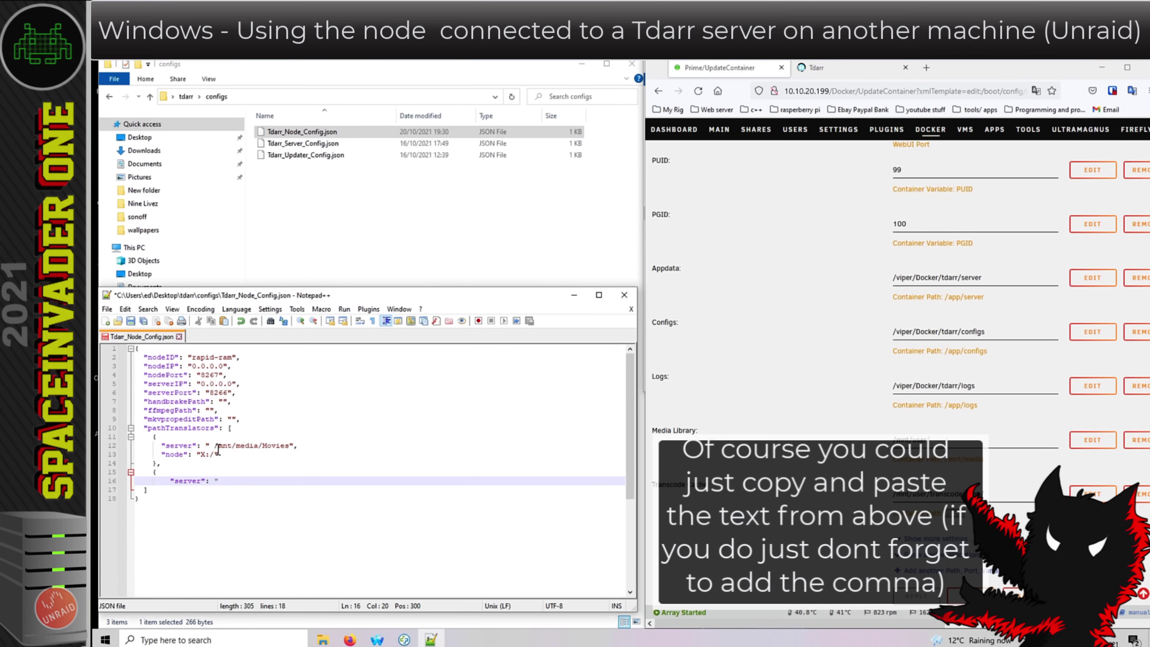
- Remove the leading space from the first entry's server path and set the second entry's server value to /temp
click(215, 446)
key(BackSpace)
click(236, 479)
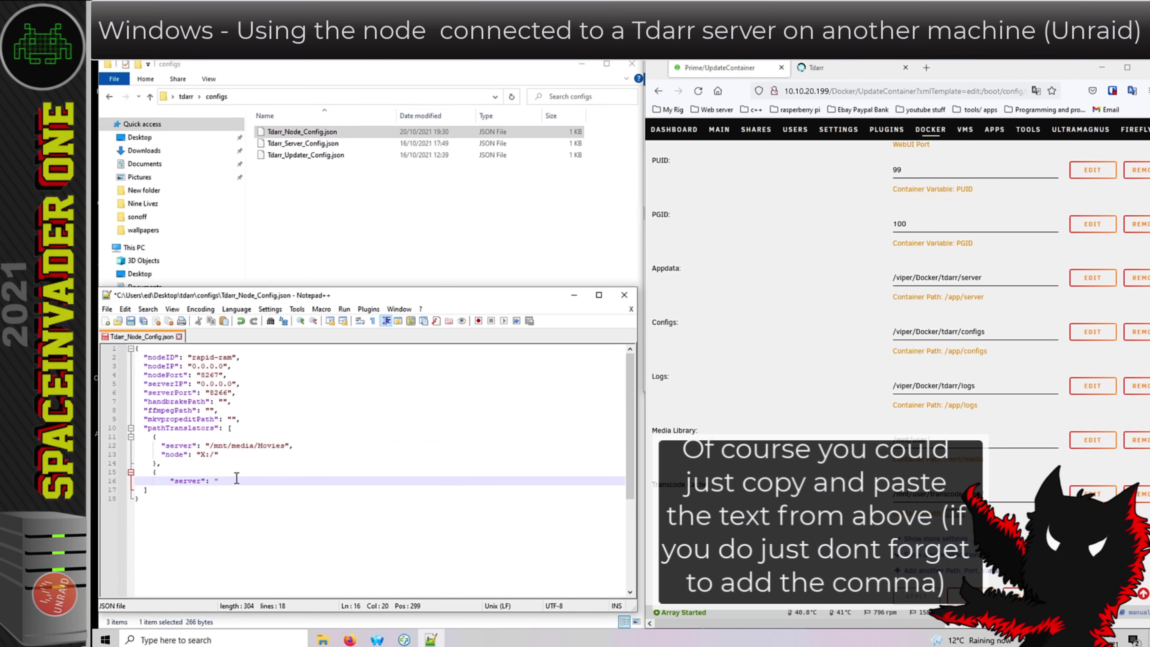
text(/temp")
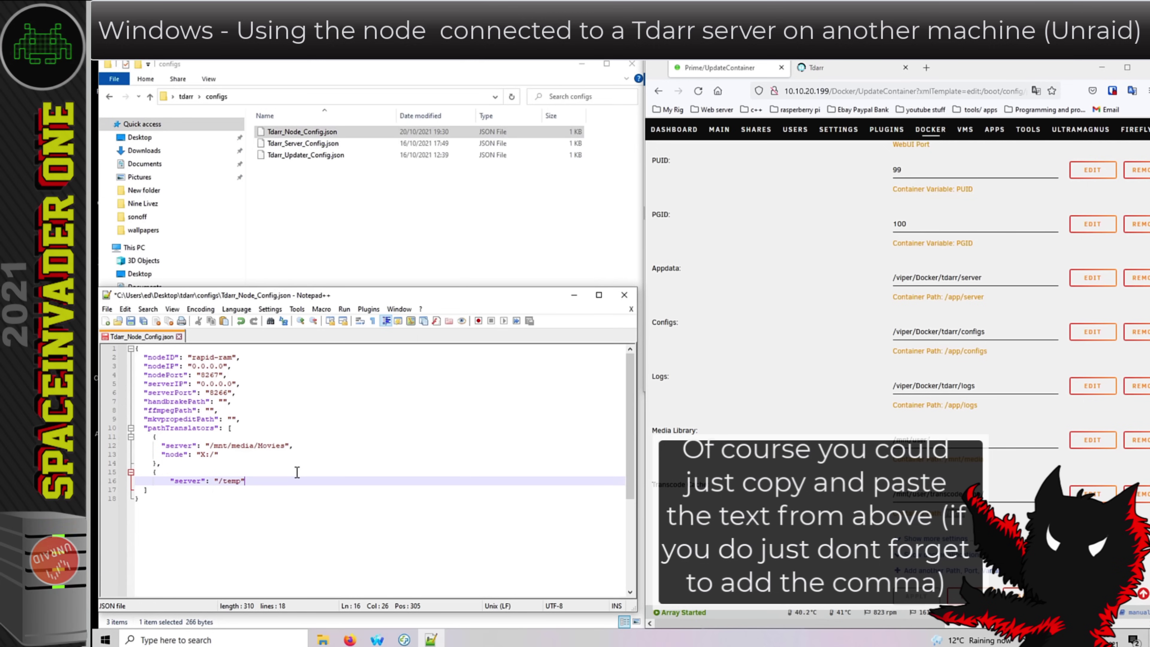
- Add a comma after the /temp server value and begin a "node" key on the line below
text(,)
key(Return)
text("node":)
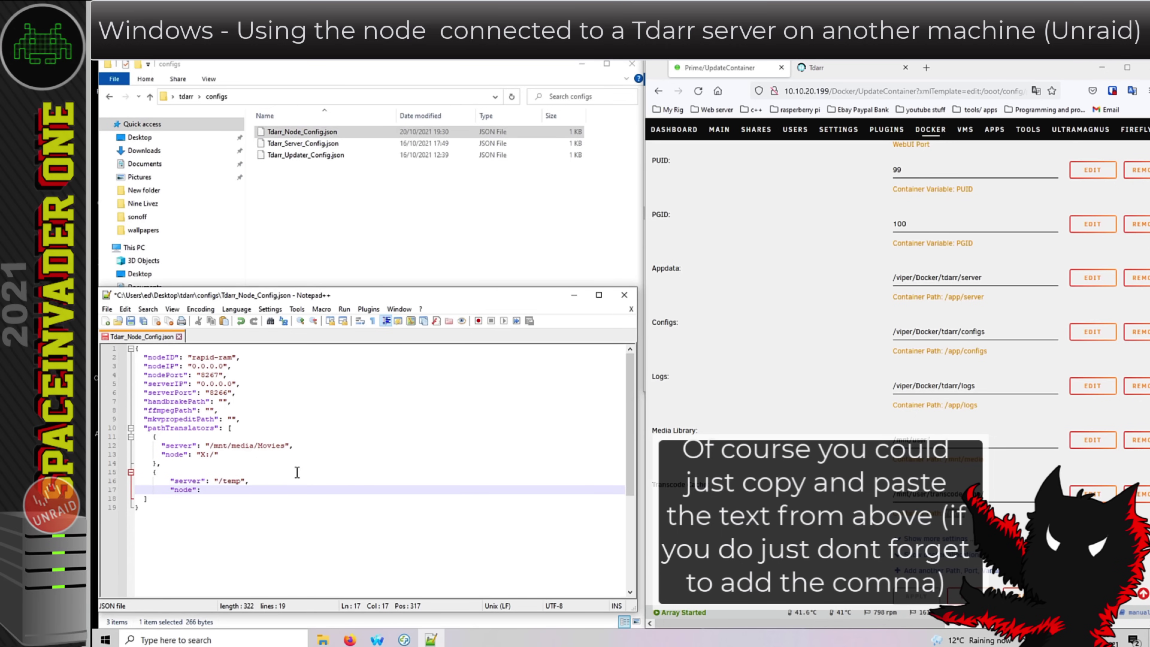
text( ")
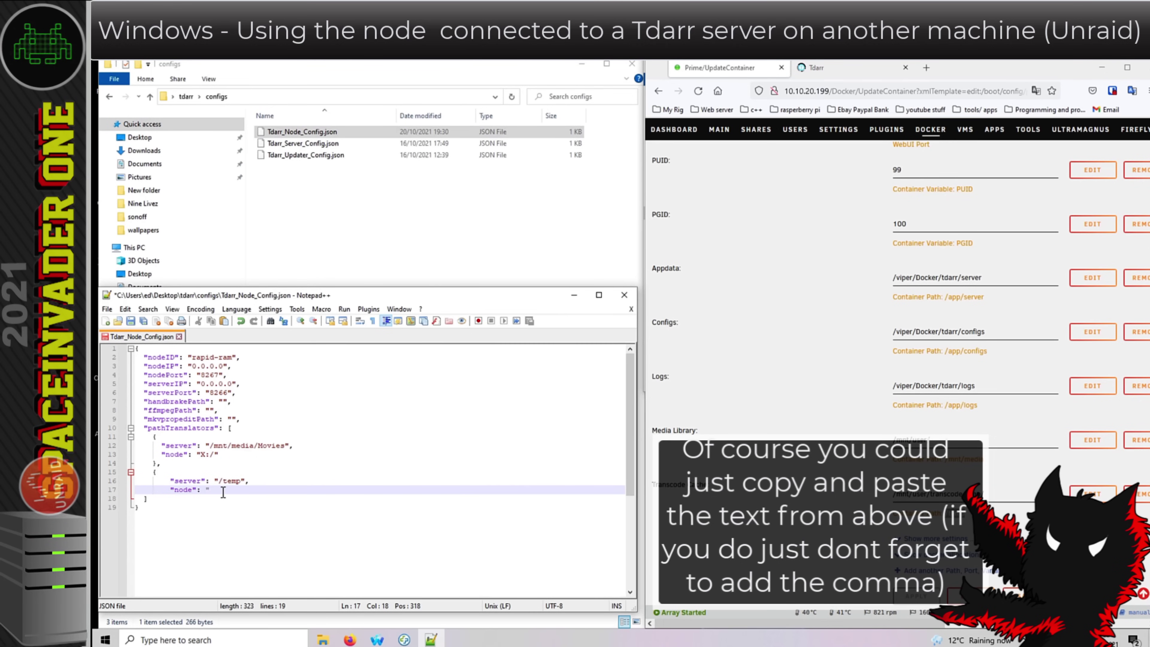
- Check the transcode cache's host path and map the network share \\10.10.20.199\transcode temp as drive W:
drag(996, 494, 845, 533)
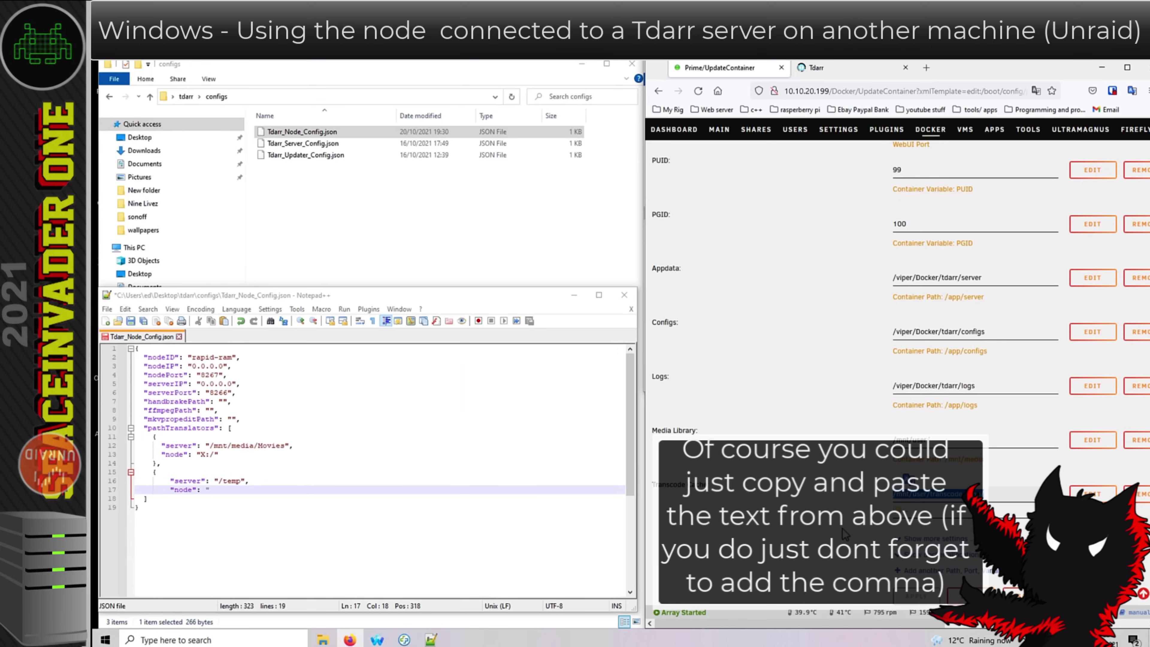
mouse_move(323, 640)
click(380, 589)
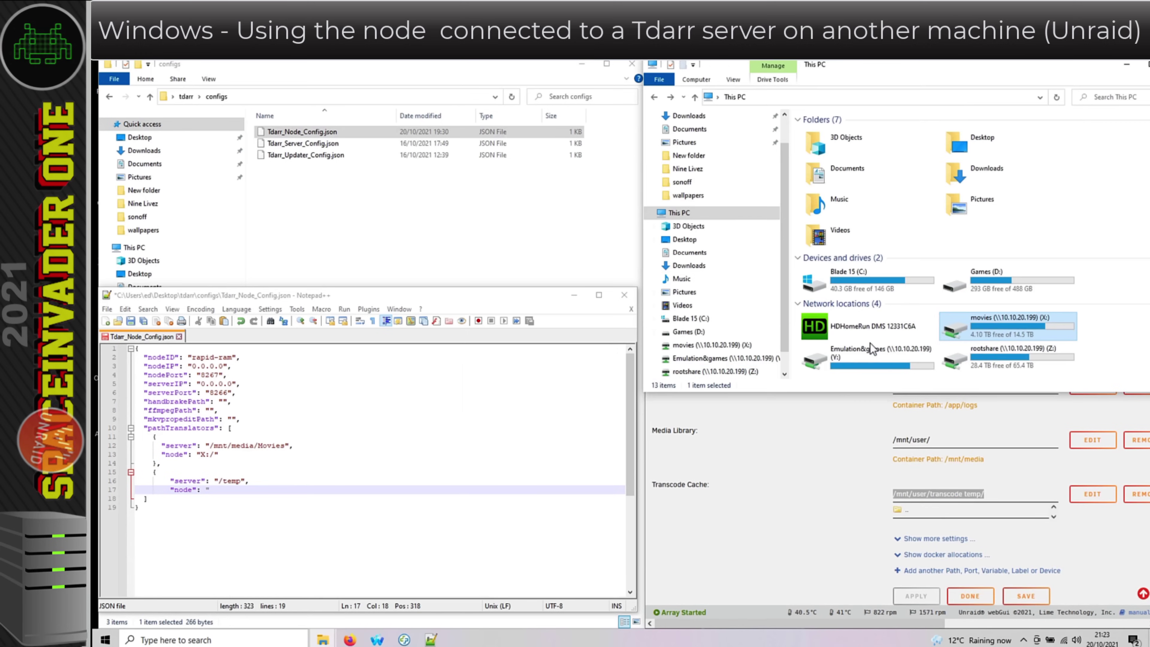
click(697, 79)
click(779, 119)
click(797, 132)
text(transcode temp)
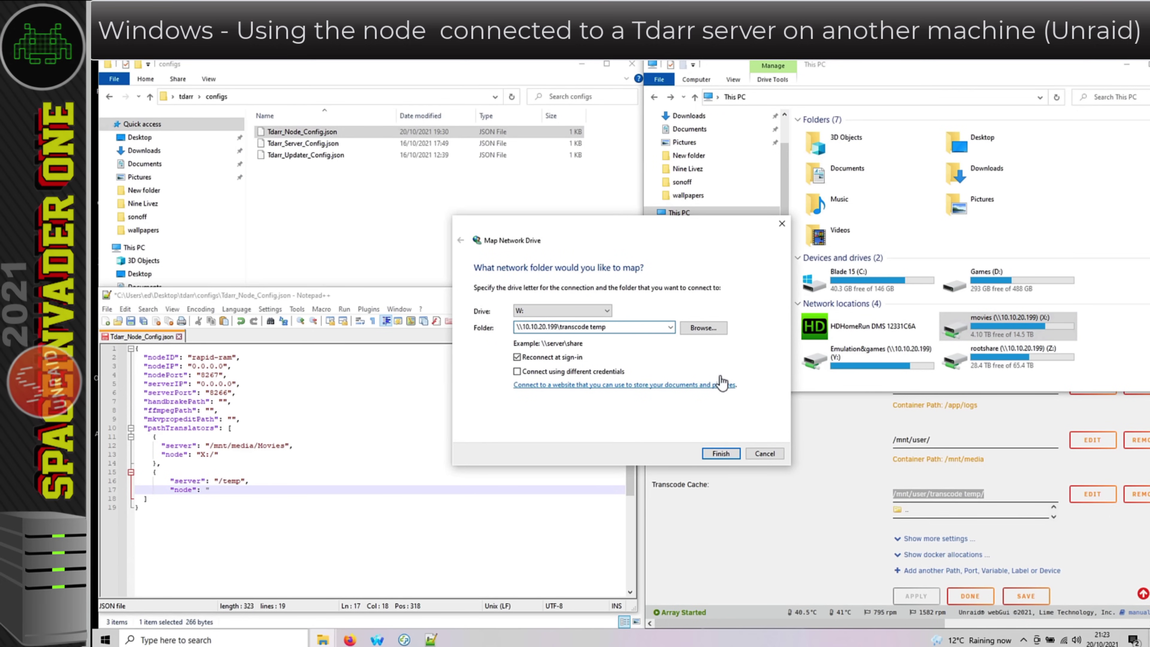
click(721, 453)
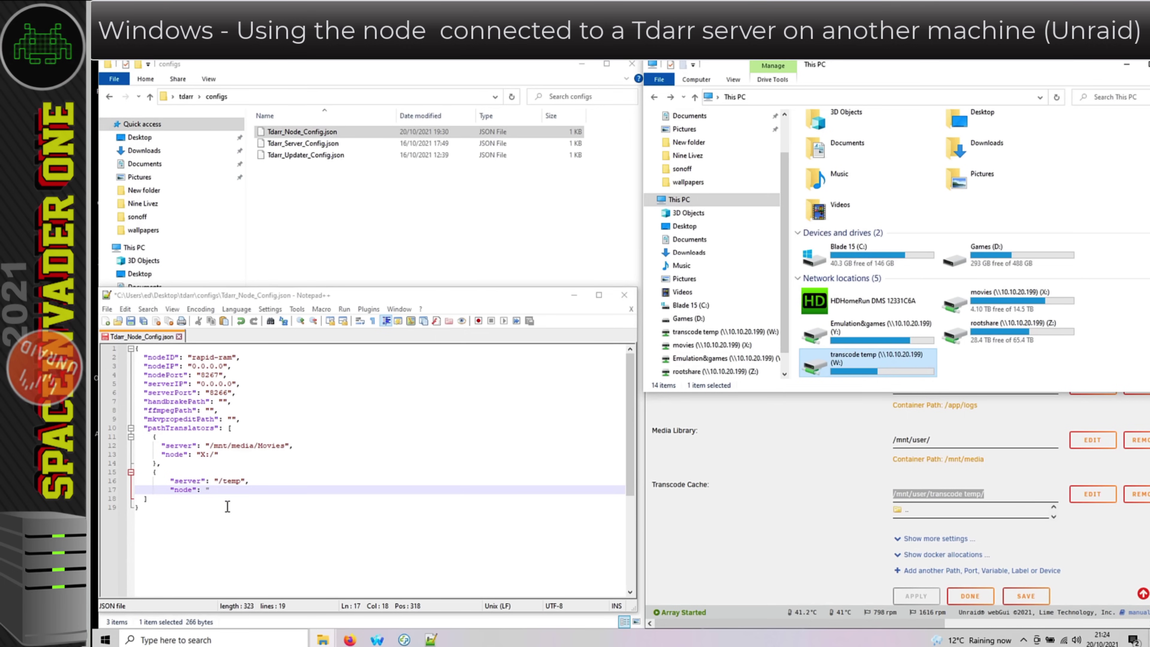
- Set the node value of the /temp entry to W:/ in the node config
click(271, 489)
text(W:/")
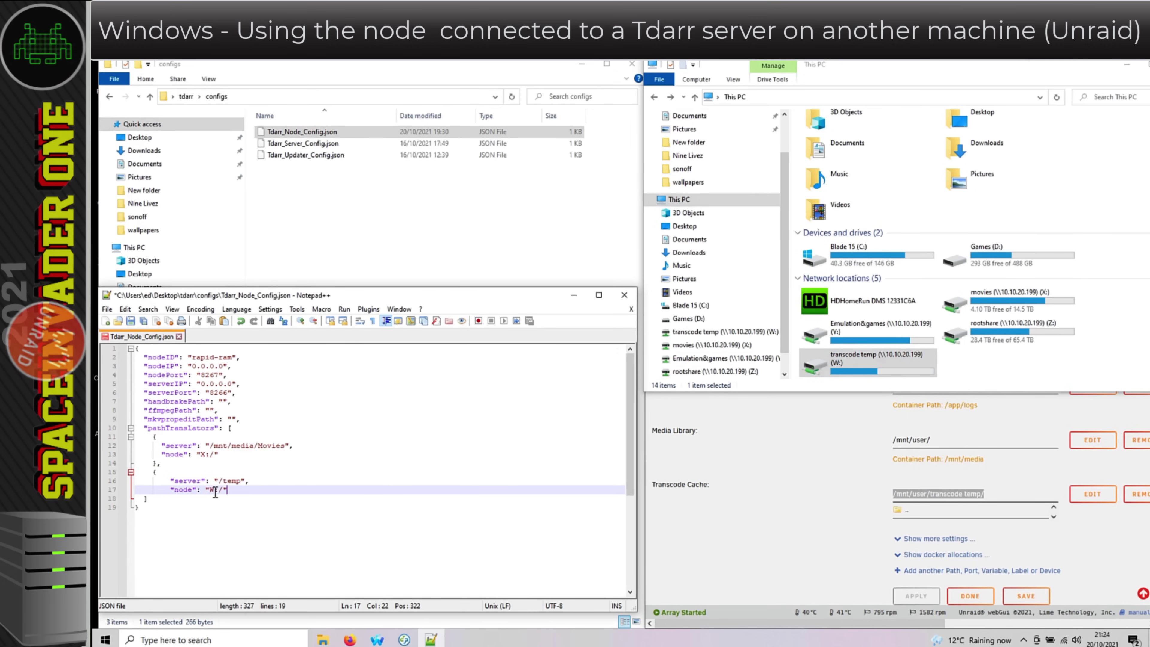
- Locate the transcode temp folder on rootshare drive Z: and set the /temp entry's node value to Z:/transcode temp
click(999, 335)
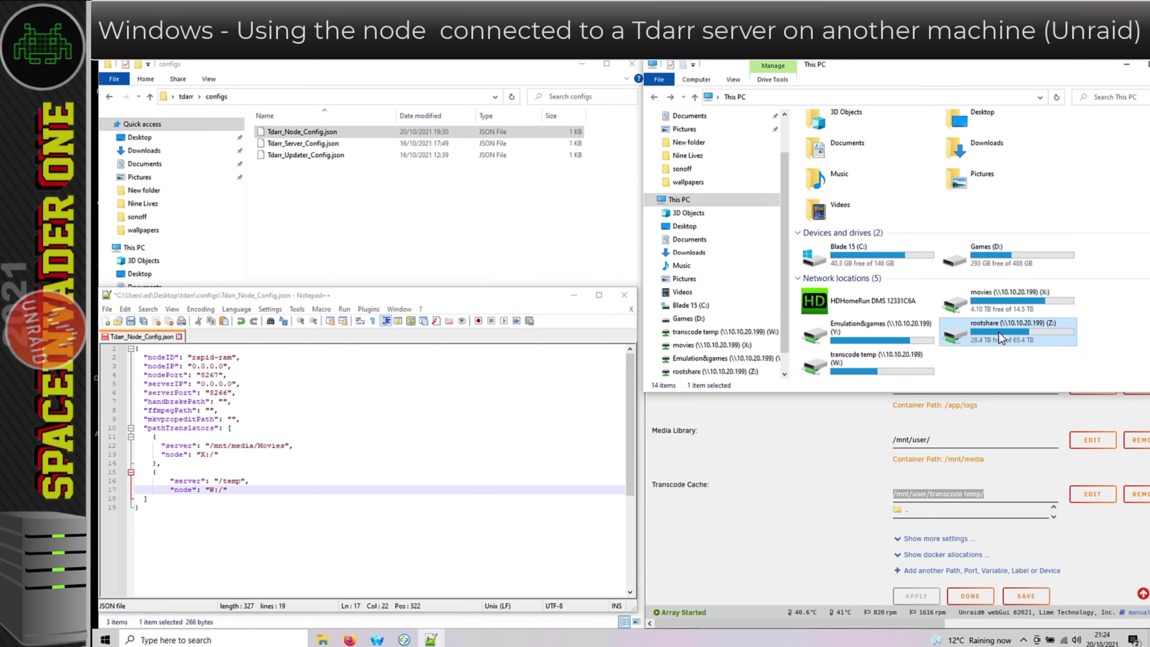
double_click(998, 331)
double_click(835, 364)
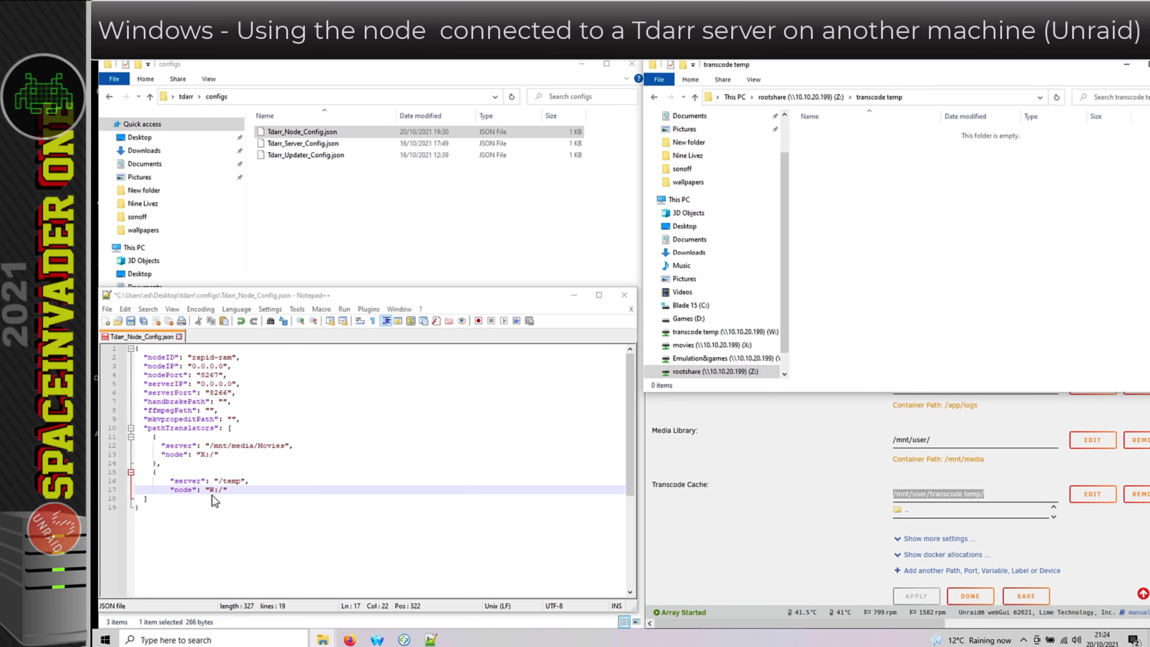
double_click(212, 491)
text(Z:/transcode temp)
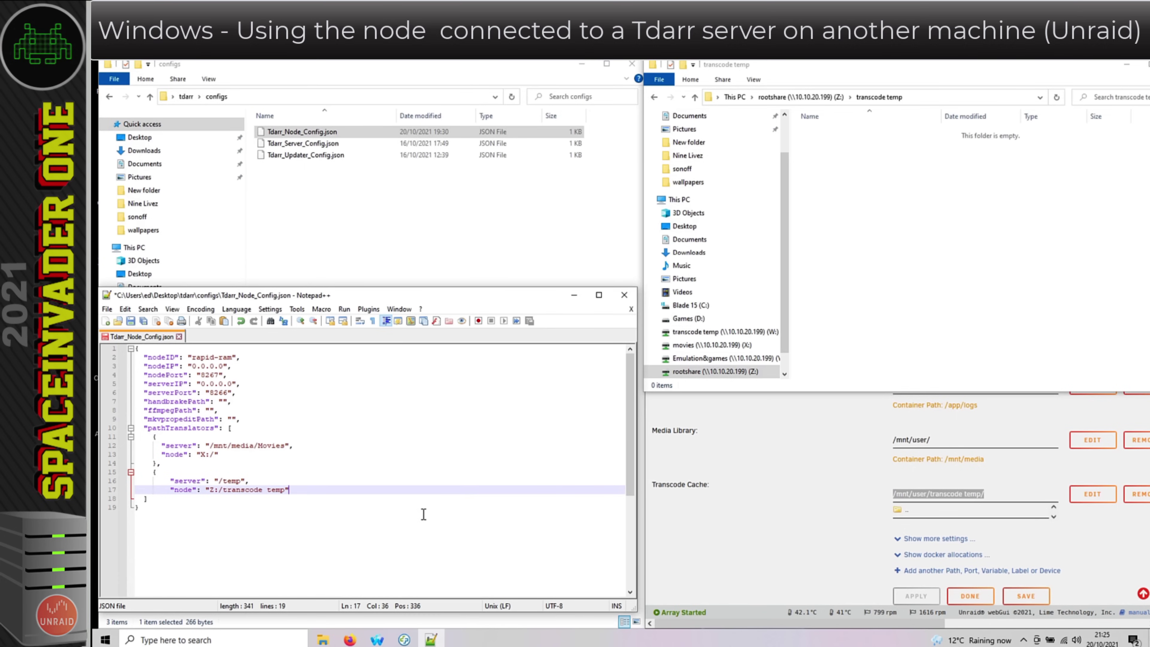
- Close the second pathTranslators entry with a brace on its own line and check the bracket matching
key(Return)
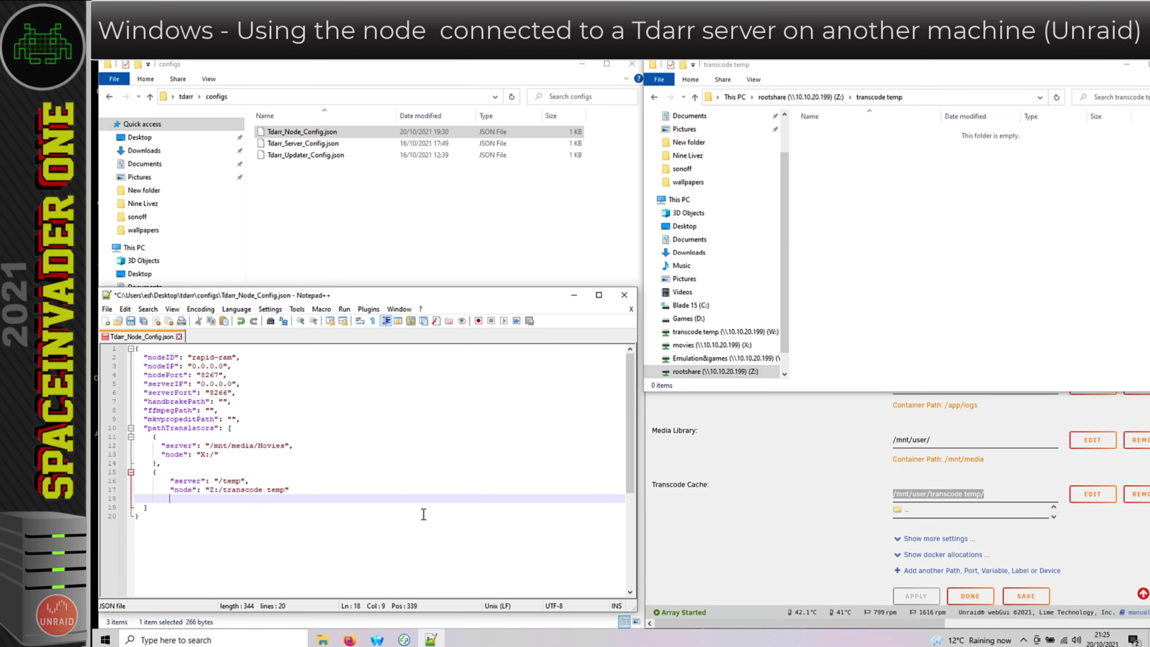
text(})
click(195, 523)
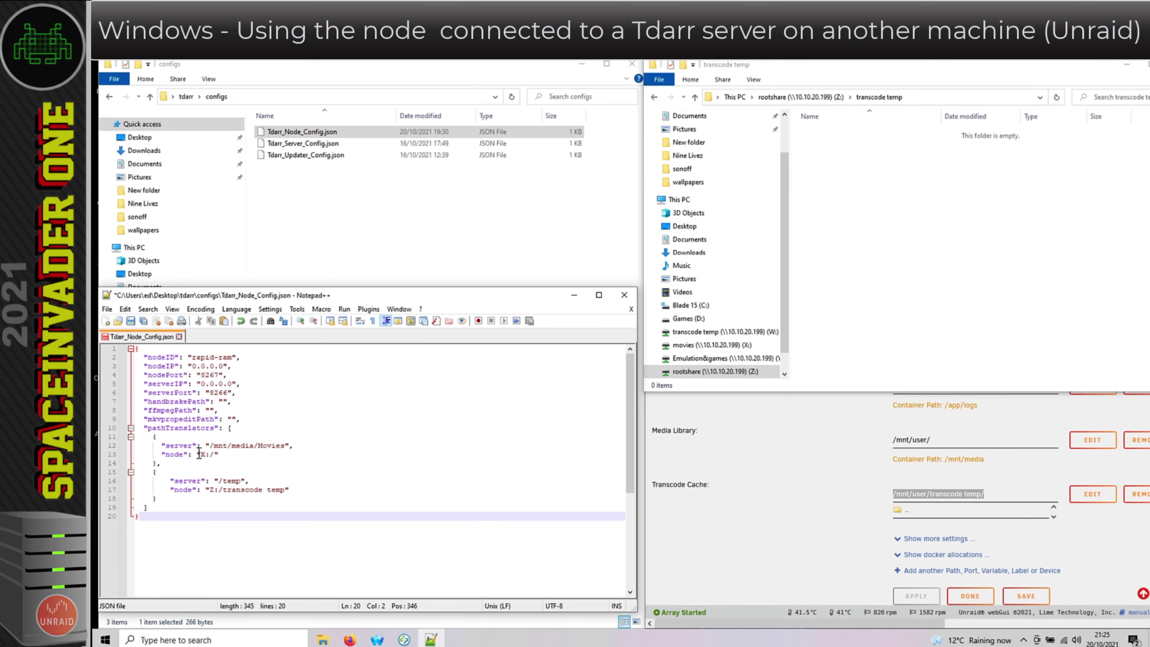
click(161, 499)
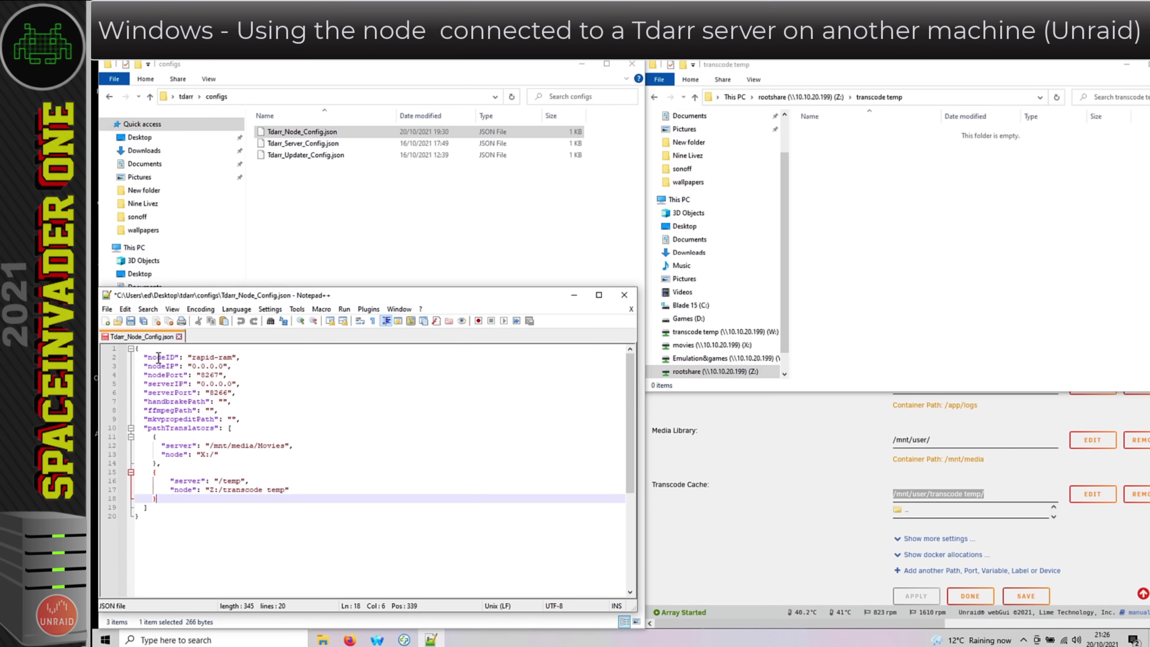
- Set the nodeID value to Razer-Laptop in the node config and select the nodeIP entry
click(230, 358)
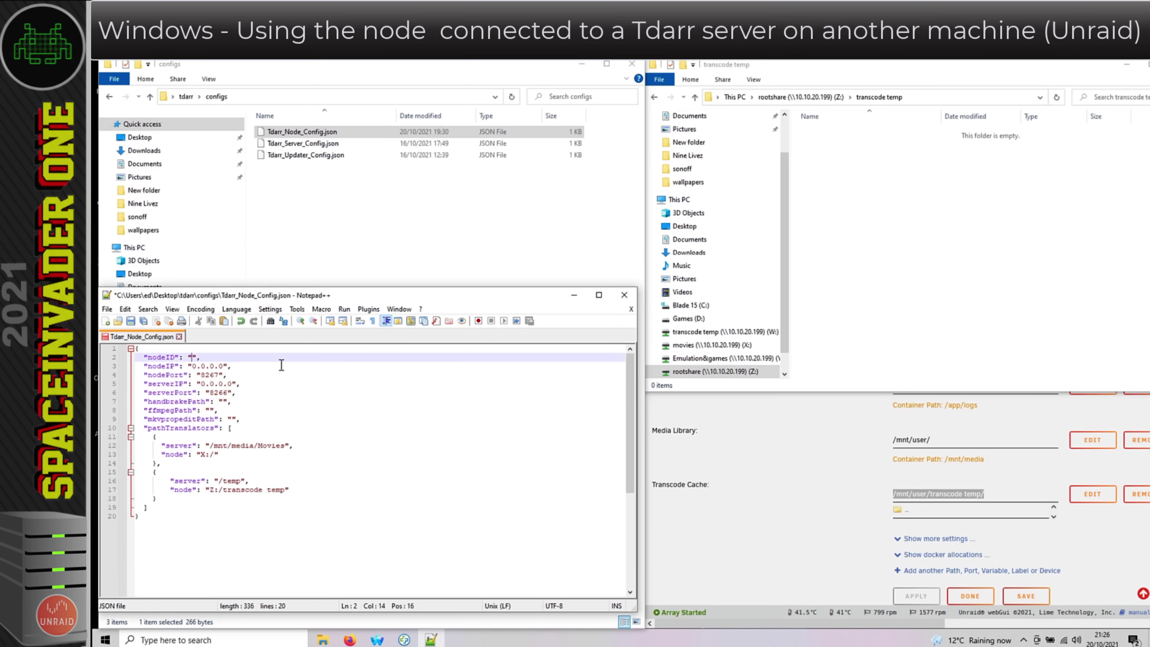
text(Razer-Laptop)
drag(224, 368, 144, 368)
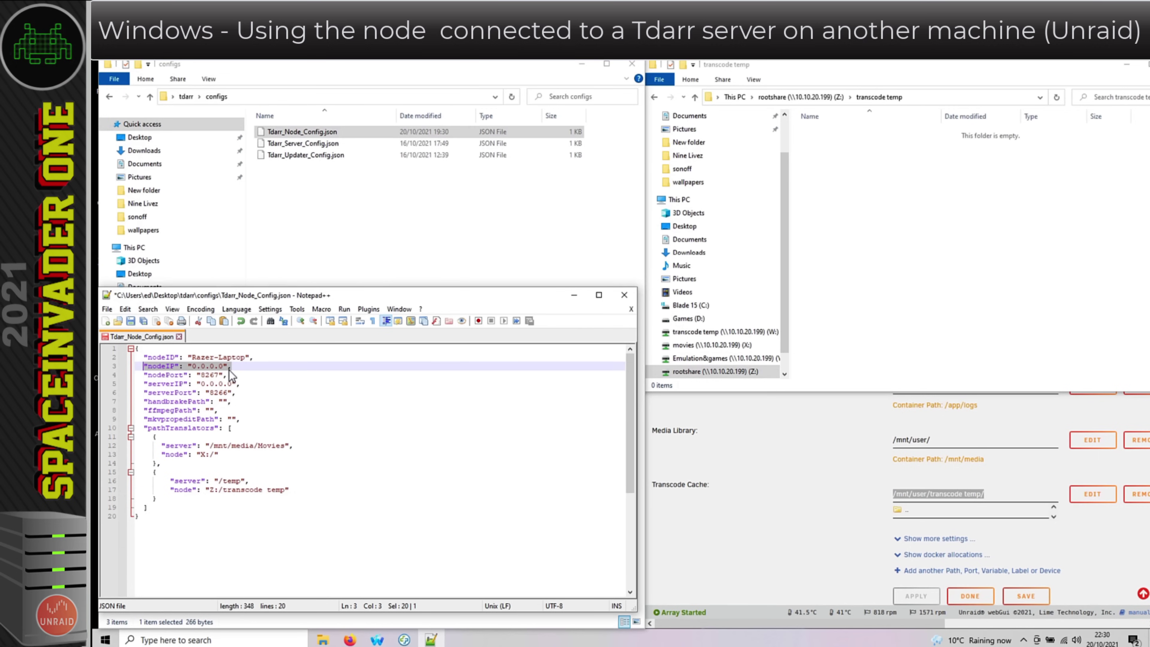
- Look up this computer's IPv4 address in the WiFi adapter's connection details, and close the network windows
right_click(1064, 640)
click(1074, 621)
click(456, 265)
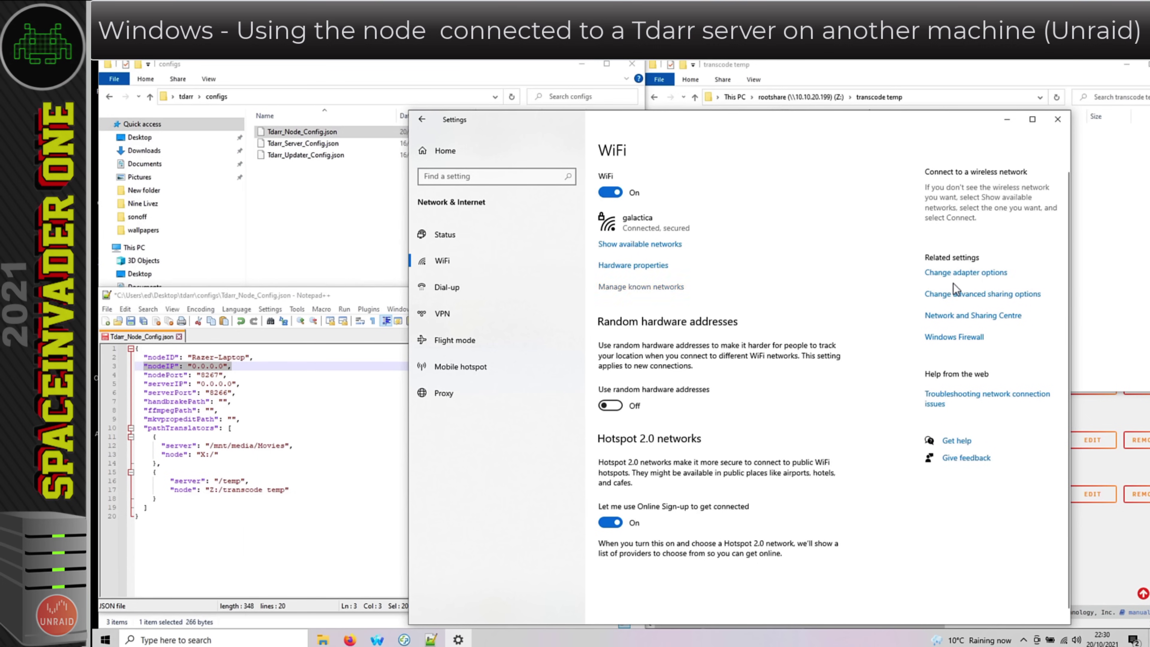
click(962, 284)
right_click(575, 294)
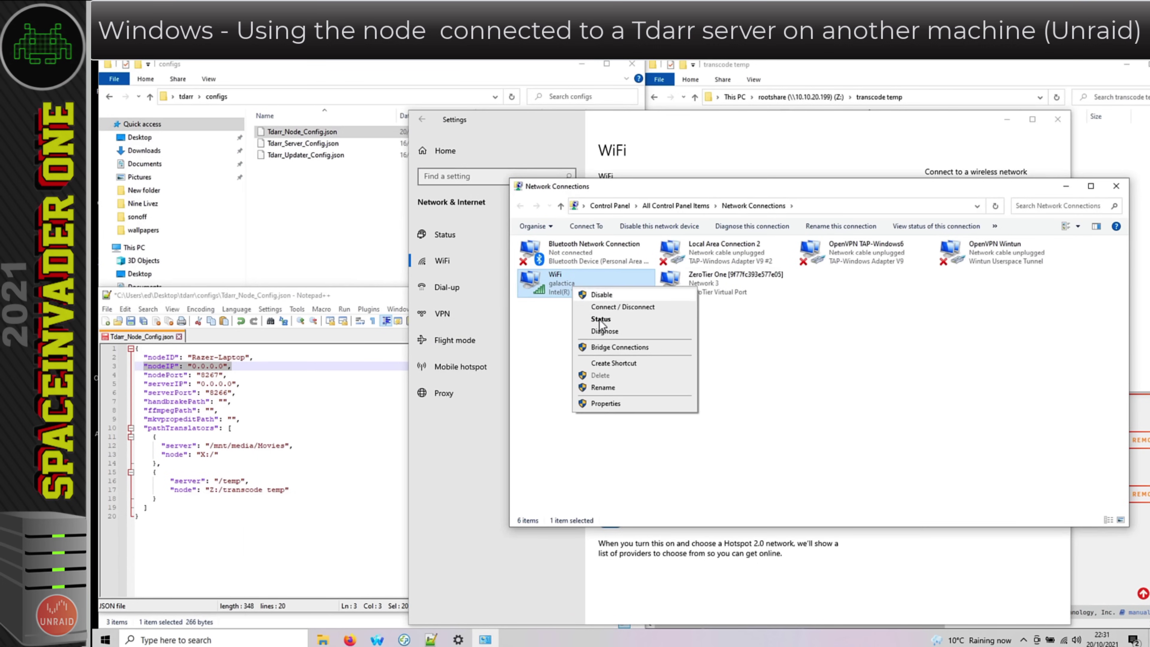
click(602, 325)
click(561, 362)
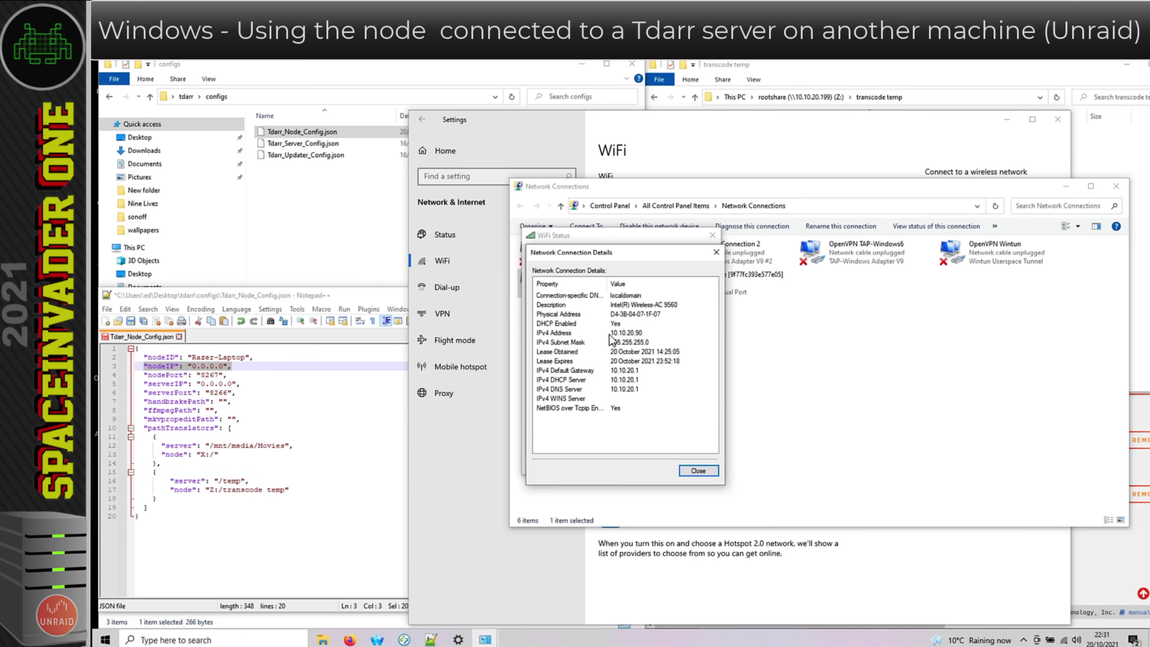
click(704, 471)
click(712, 236)
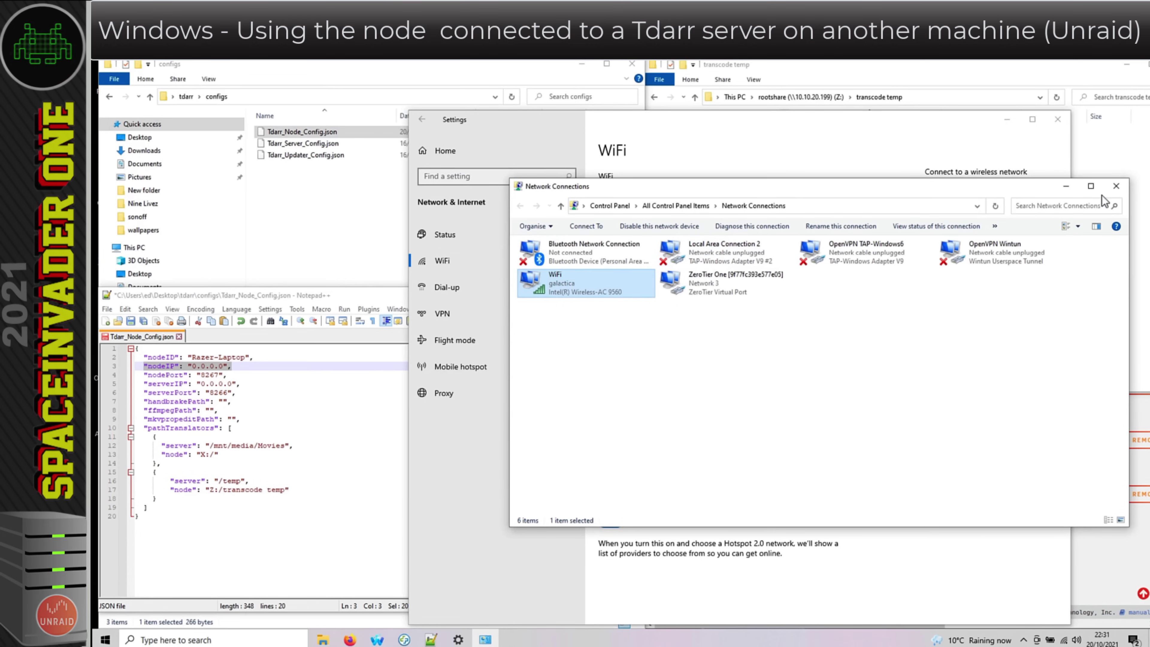
click(1116, 186)
click(1058, 119)
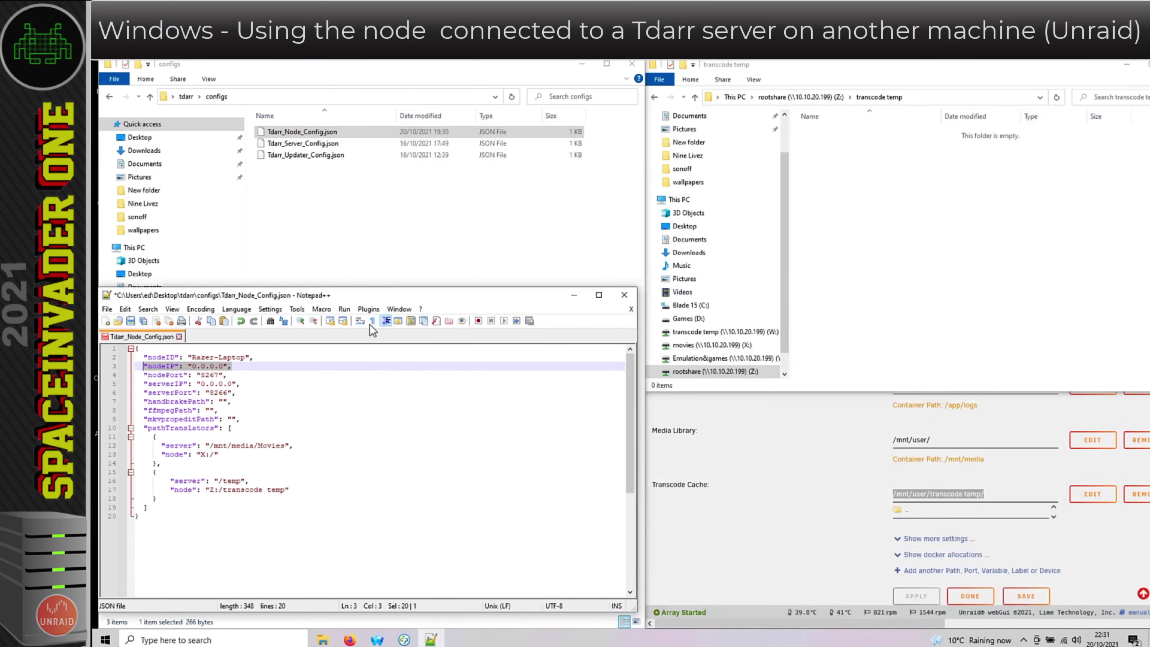
- Set the nodeIP value in the node config to 10.10.20.90
click(223, 367)
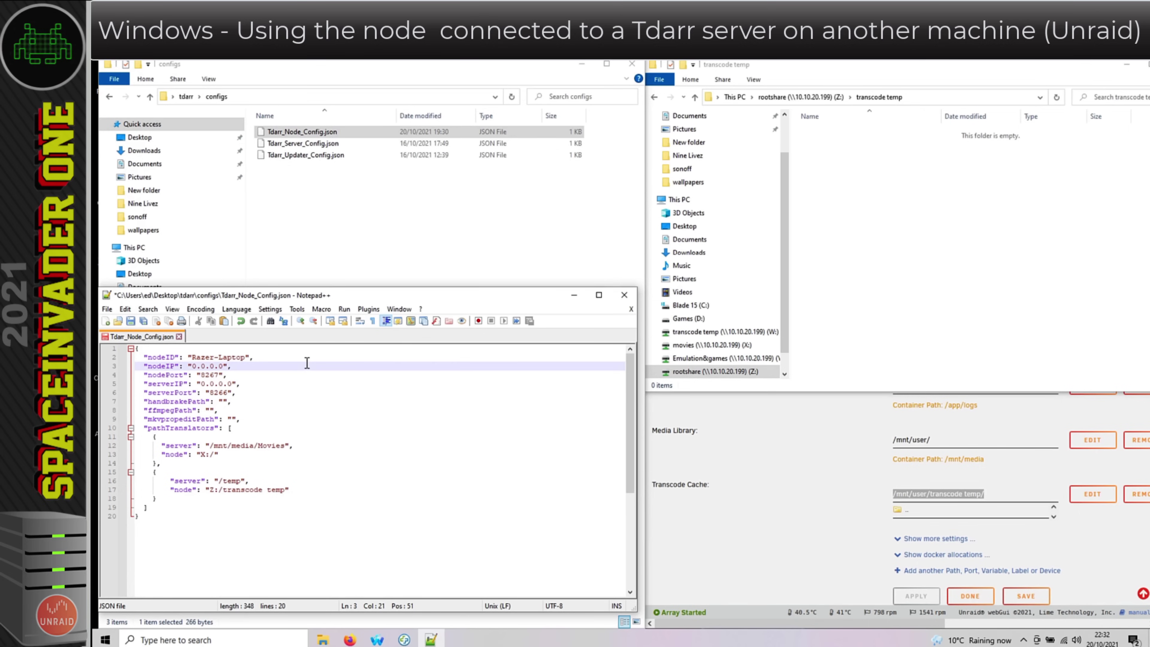
text(10.10.20.19)
key(BackSpace)
key(BackSpace)
text(90)
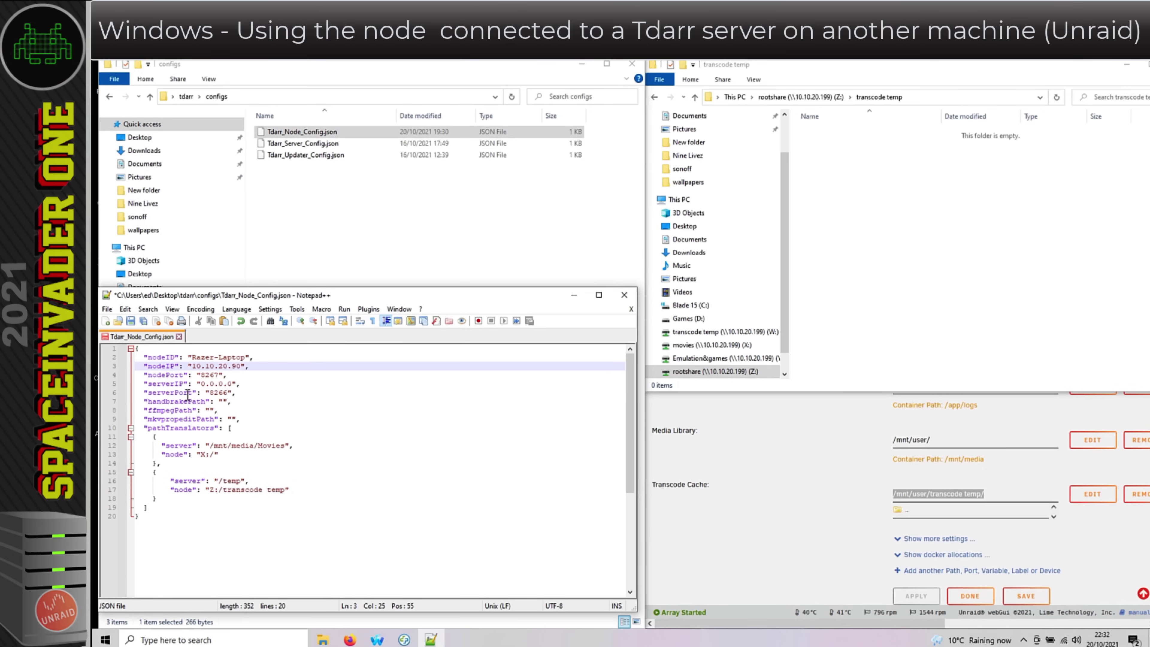
- Replace the serverIP value with the Unraid server's address from the browser, 10.10.20.199
click(232, 384)
key(BackSpace)
key(BackSpace)
key(BackSpace)
key(BackSpace)
key(BackSpace)
key(BackSpace)
key(BackSpace)
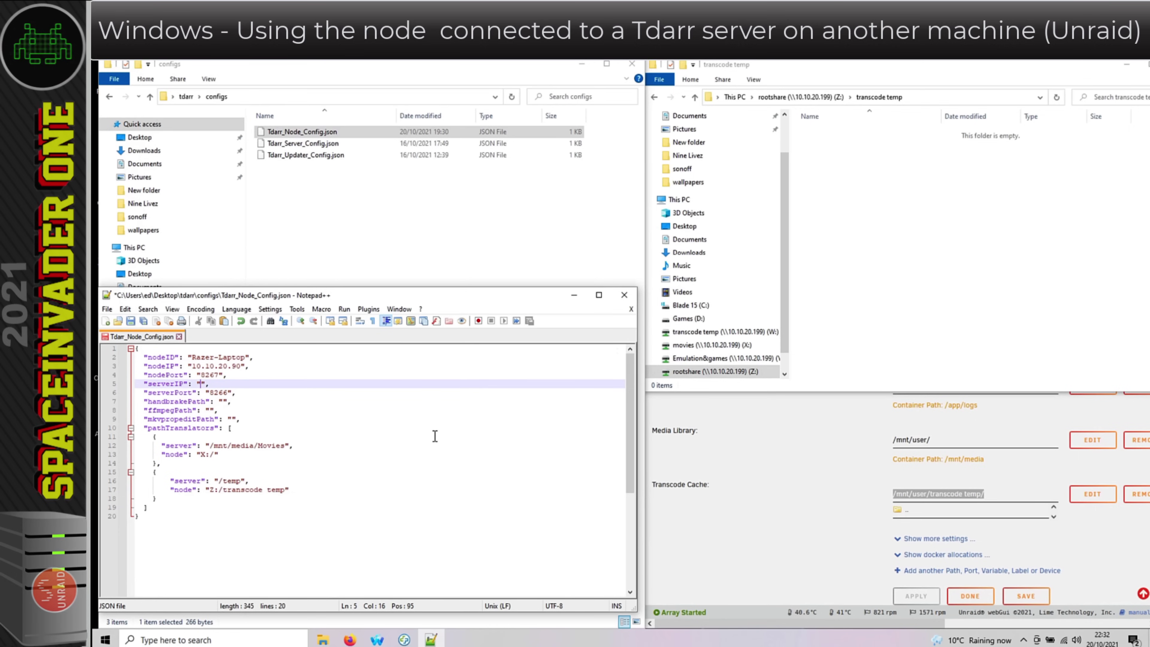
key(alt+Tab)
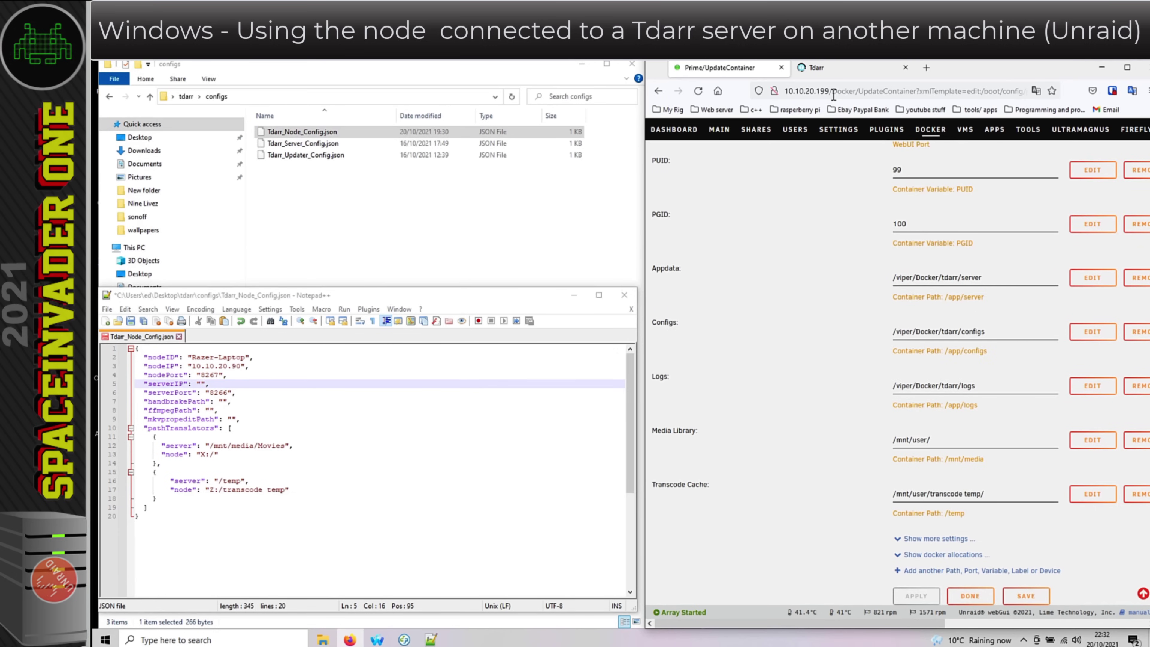
drag(830, 92, 786, 91)
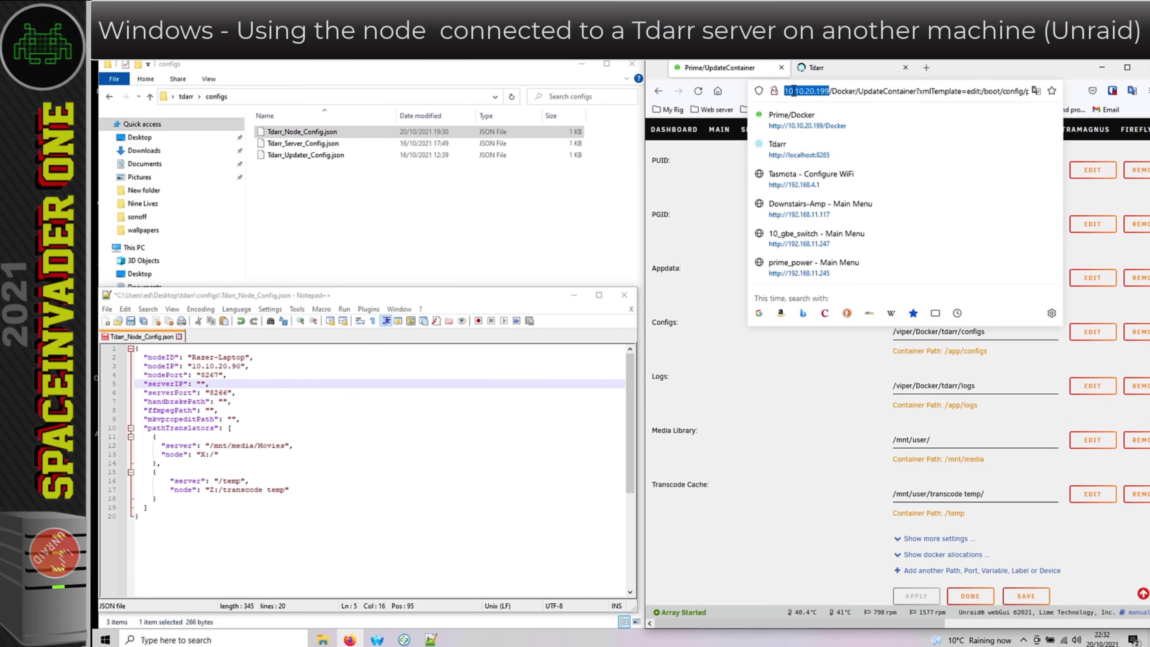
click(736, 160)
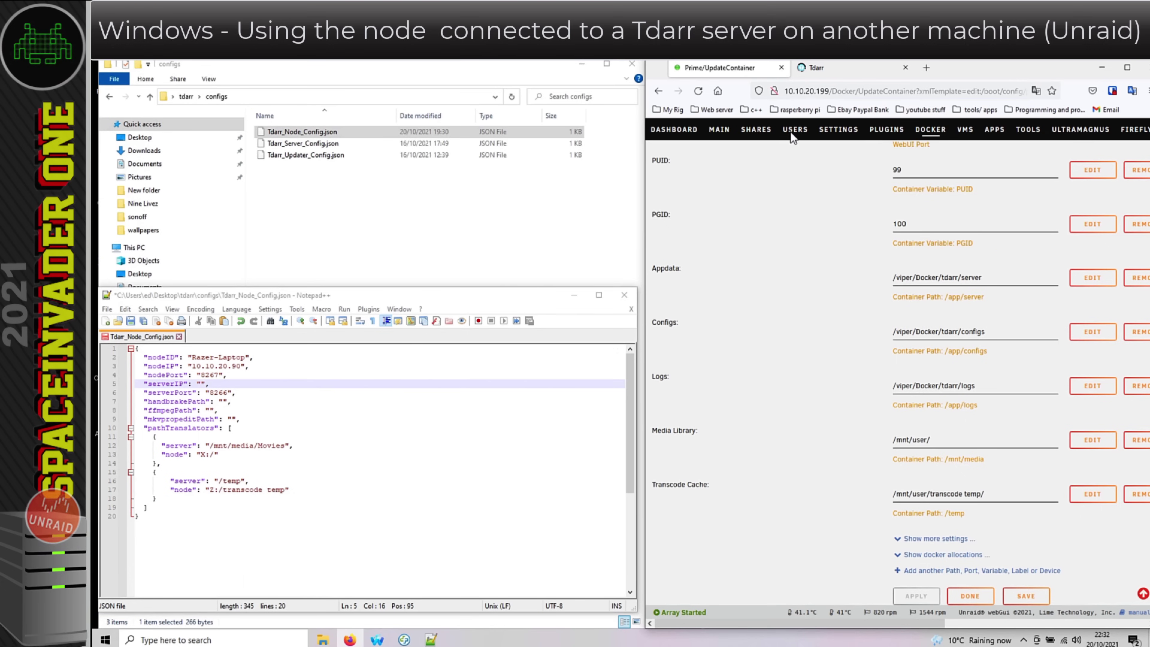
click(204, 383)
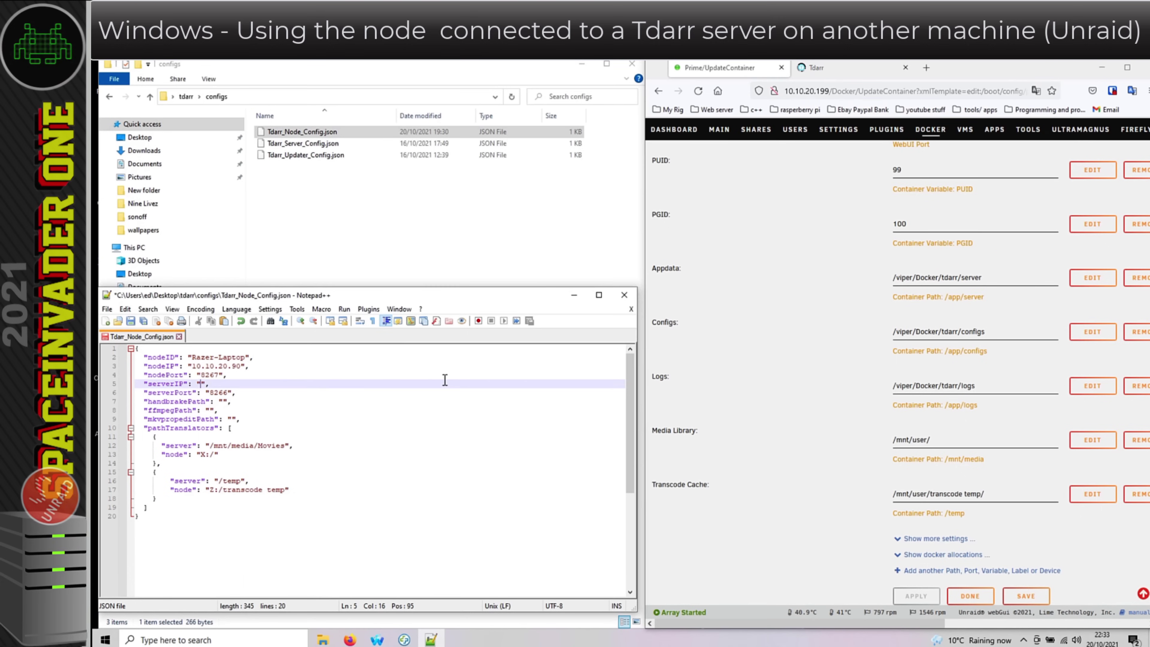
text(10.10.20.199)
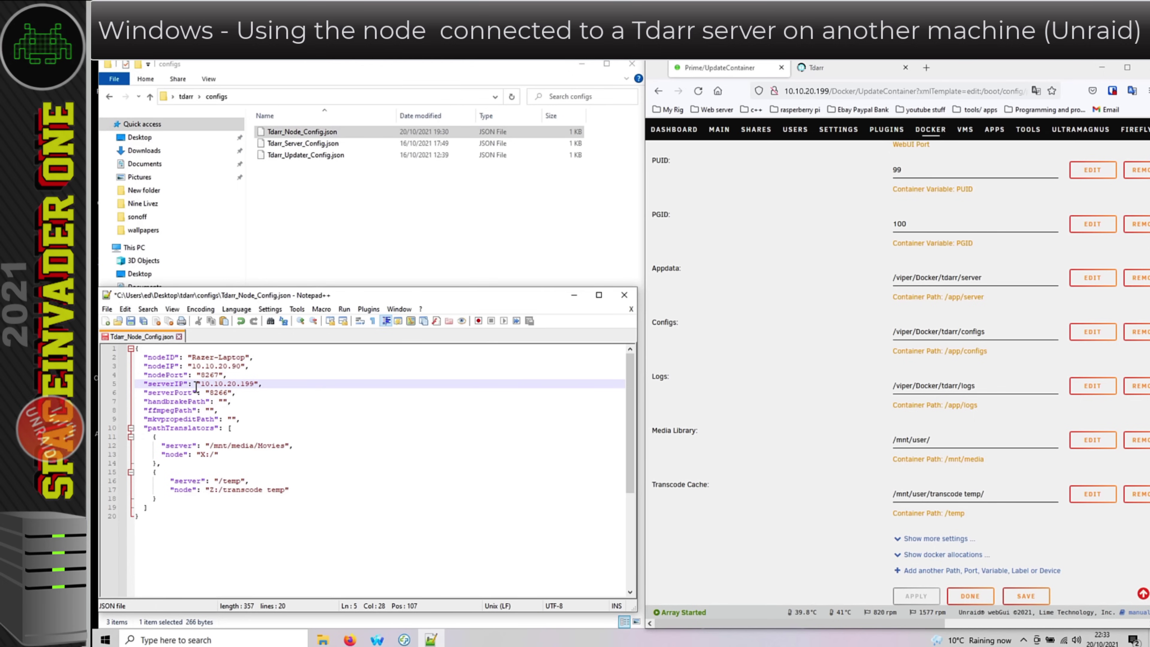
- Save Tdarr_Node_Config.json and close the text editor
click(108, 313)
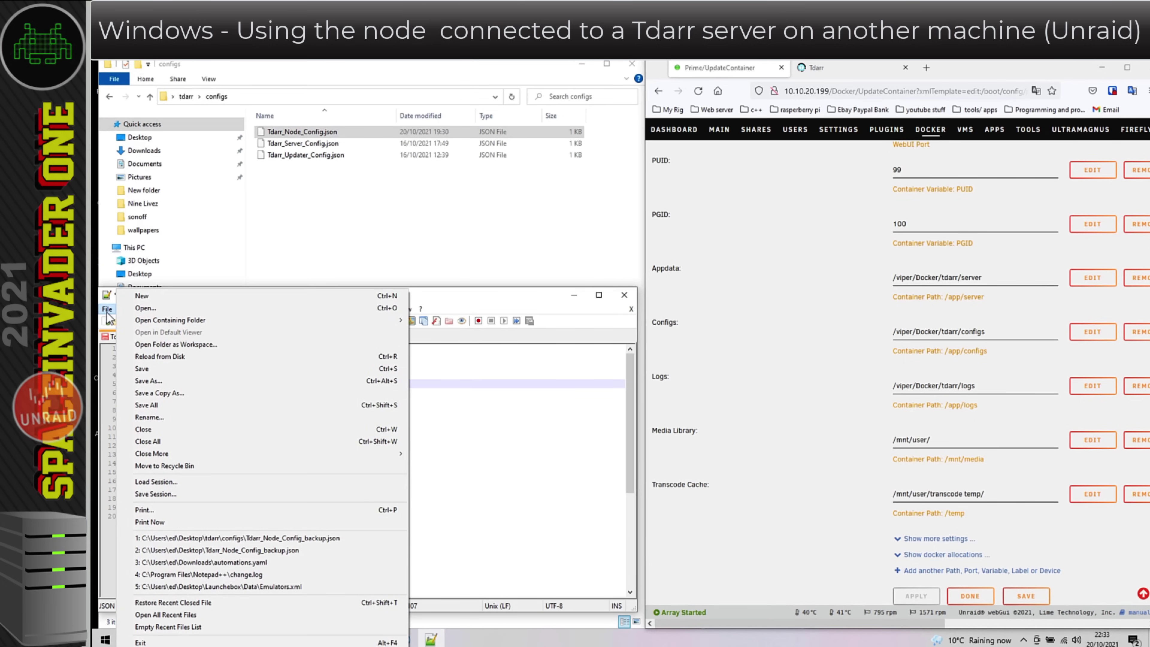
click(143, 369)
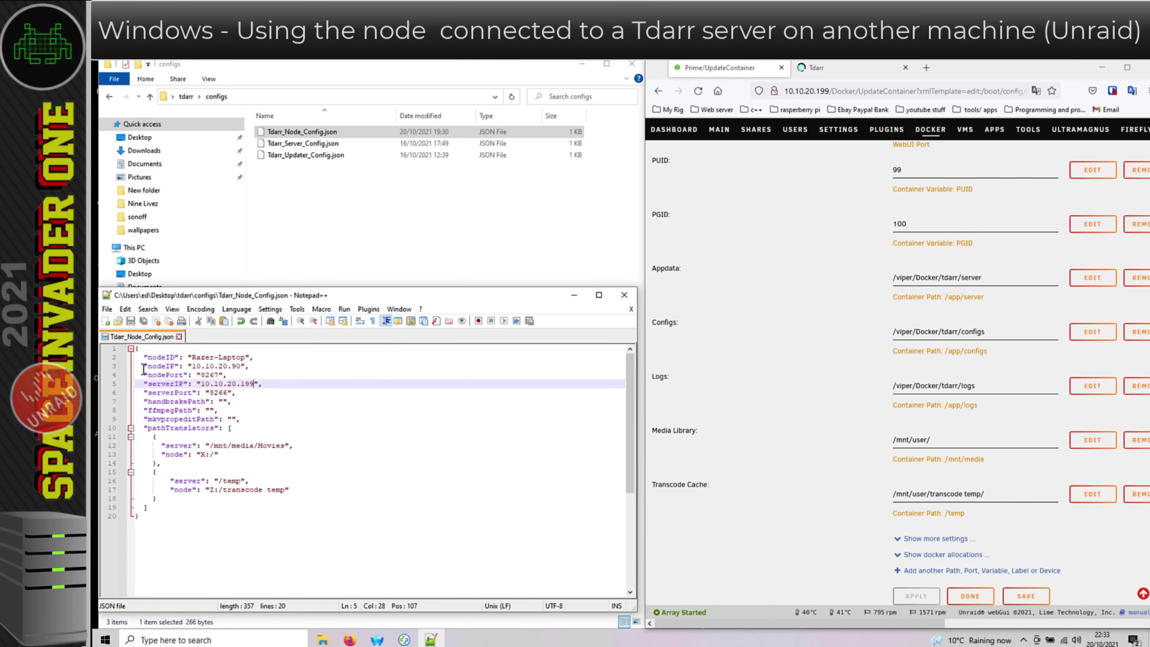
click(623, 301)
- Launch the Tdarr_Node application from the tdarr folder's Tdarr_Node subfolder, check its startup log and minimize its console
click(186, 97)
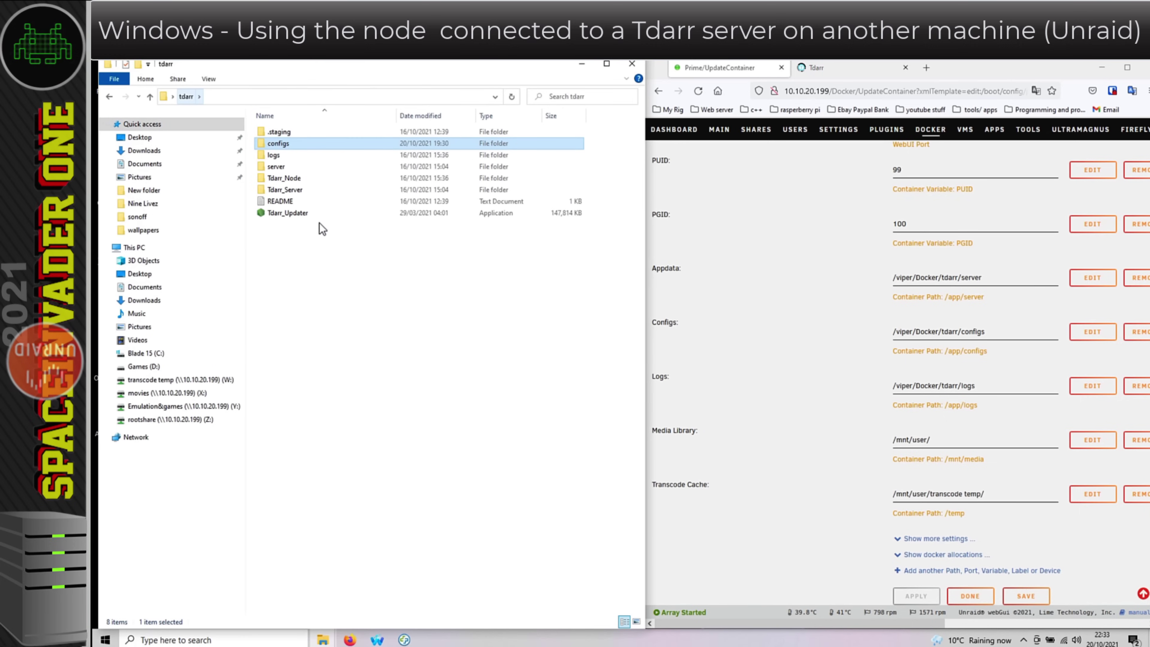
double_click(290, 180)
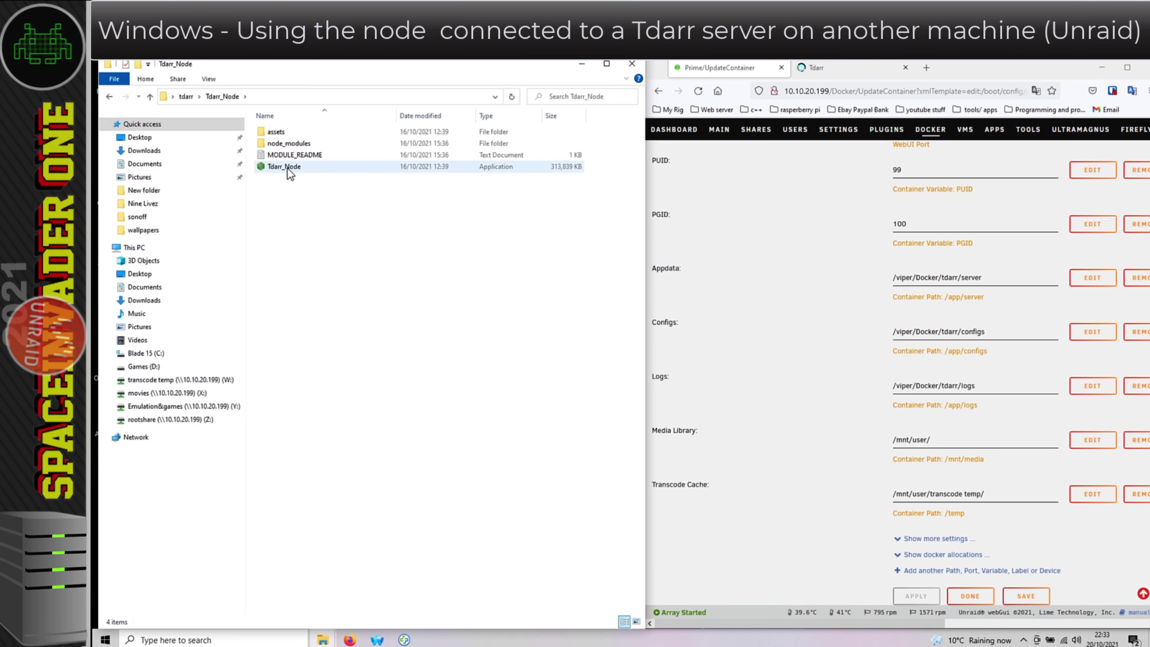
double_click(288, 168)
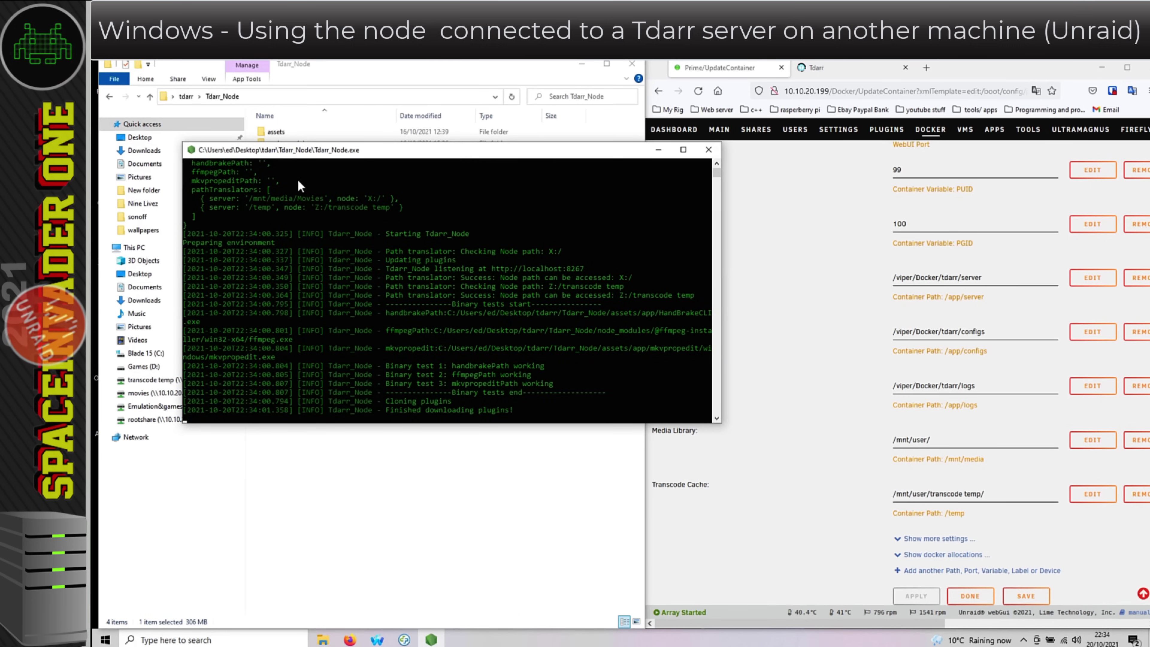
drag(455, 402, 386, 402)
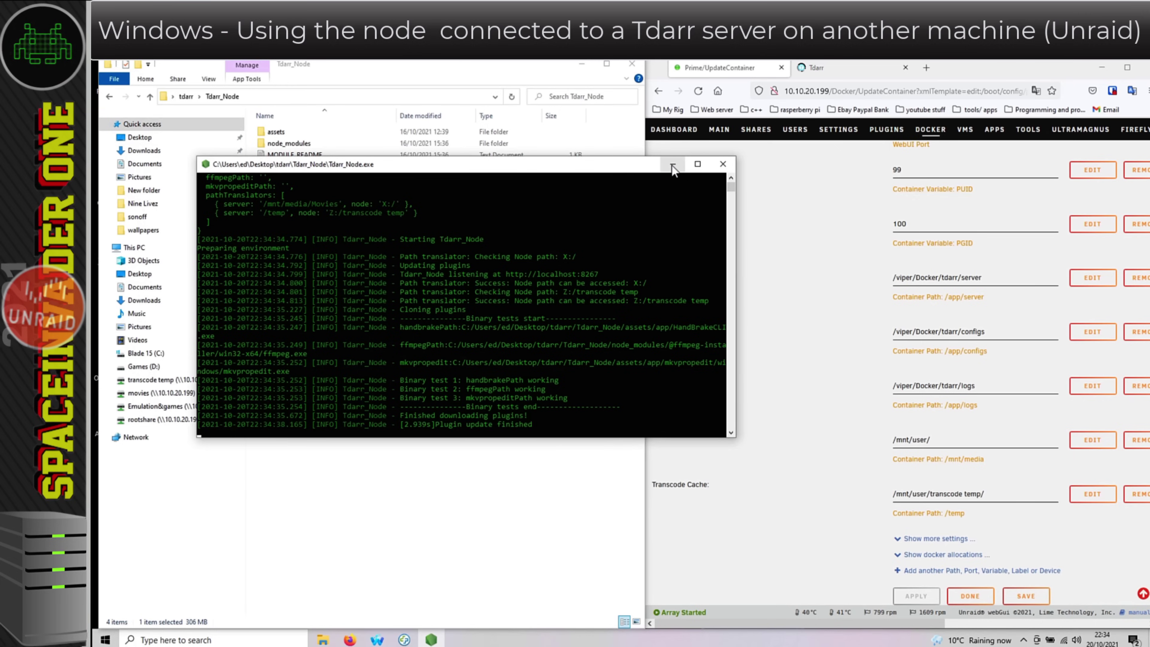
click(672, 164)
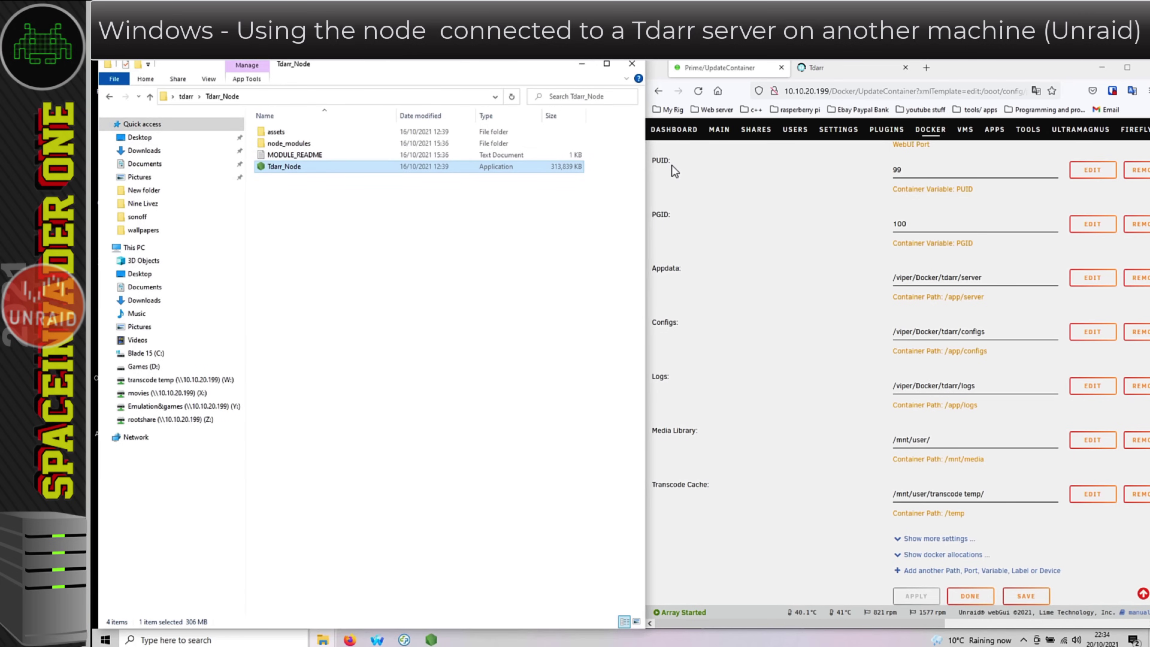
- Switch to the Tdarr web interface in the browser, maximize it and open the main Tdarr overview page
click(845, 72)
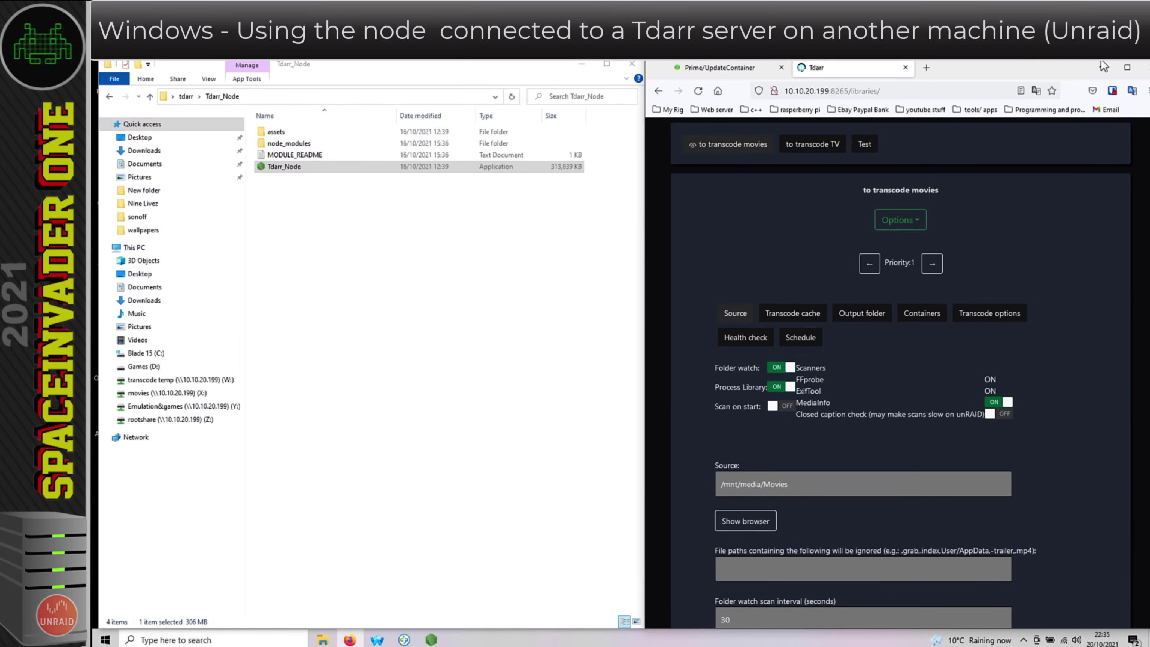
click(1128, 69)
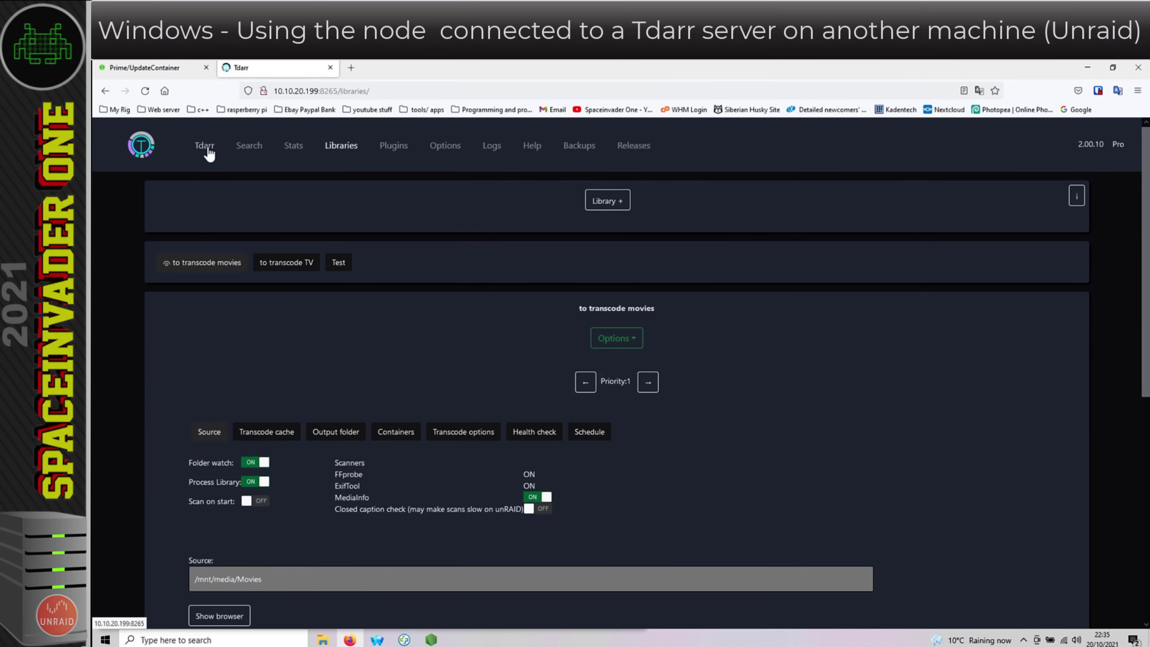
click(205, 149)
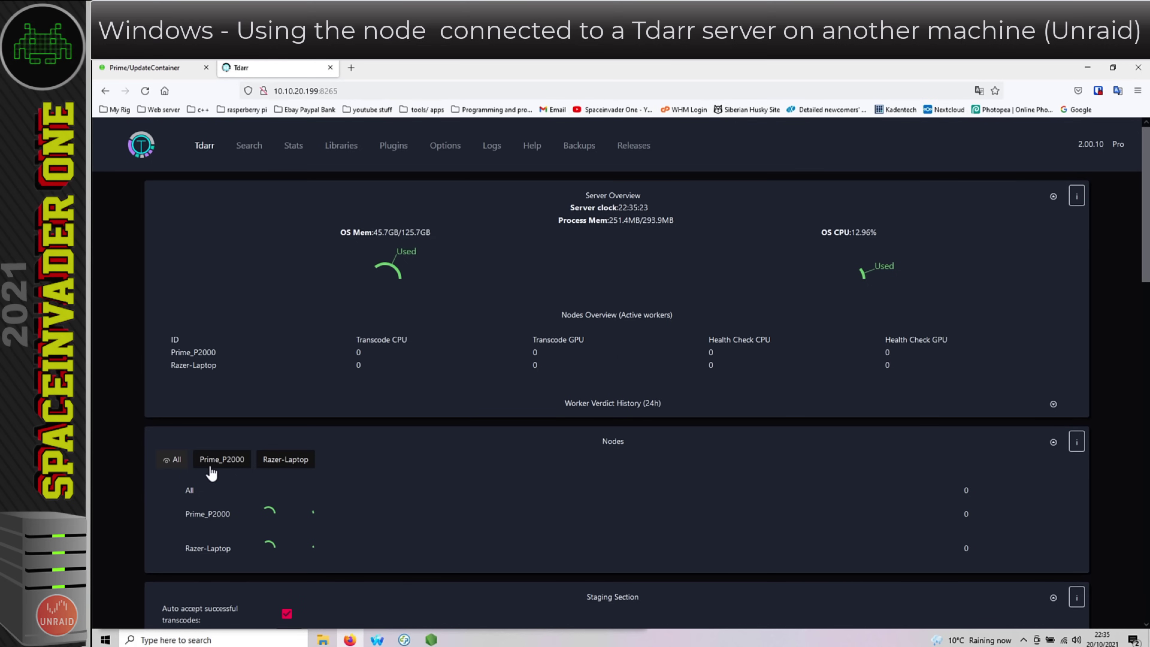